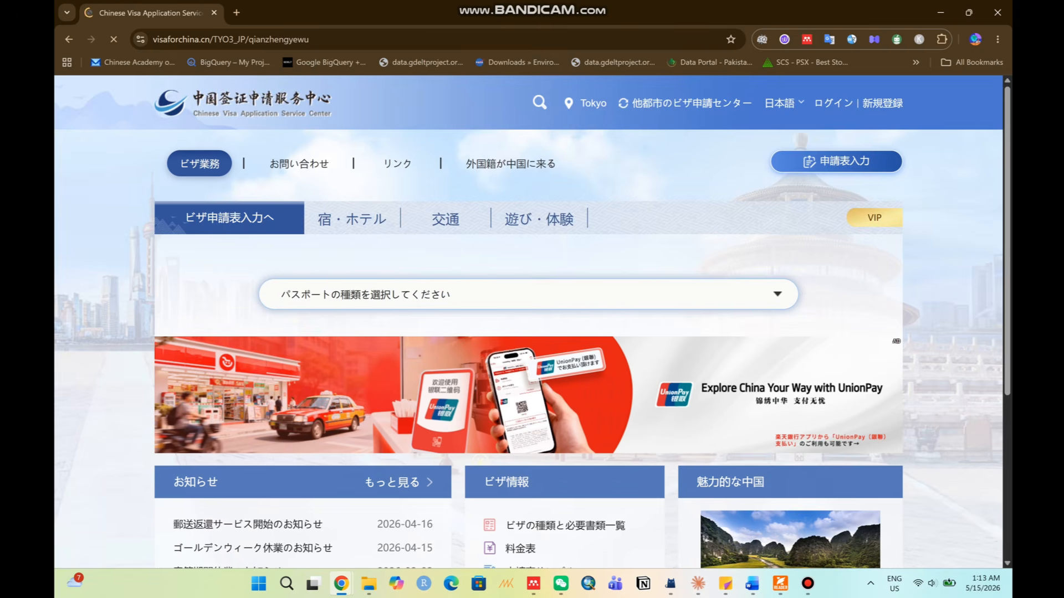
Dismiss the Tokyo centre's notice and go to the other-cities visa centre selector.
scroll(480, 460, down, 5)
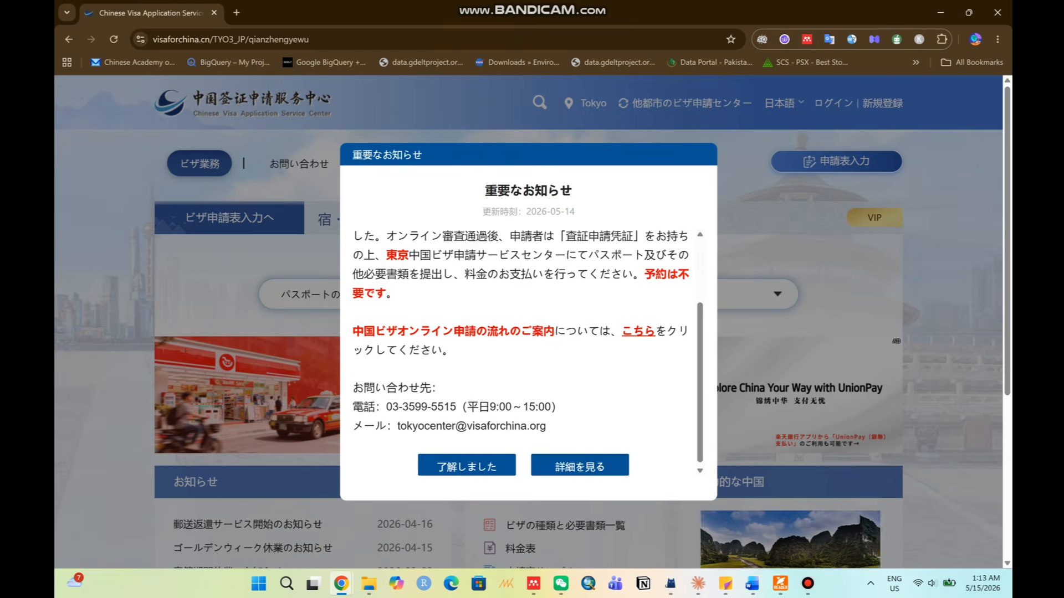
click(480, 461)
scroll(479, 460, up, 4)
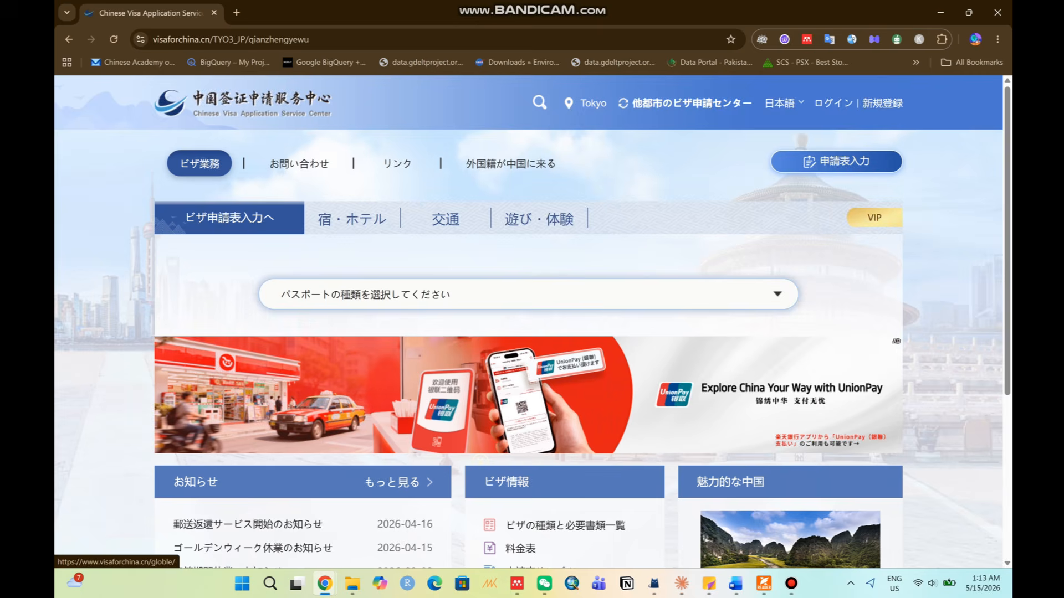
click(684, 103)
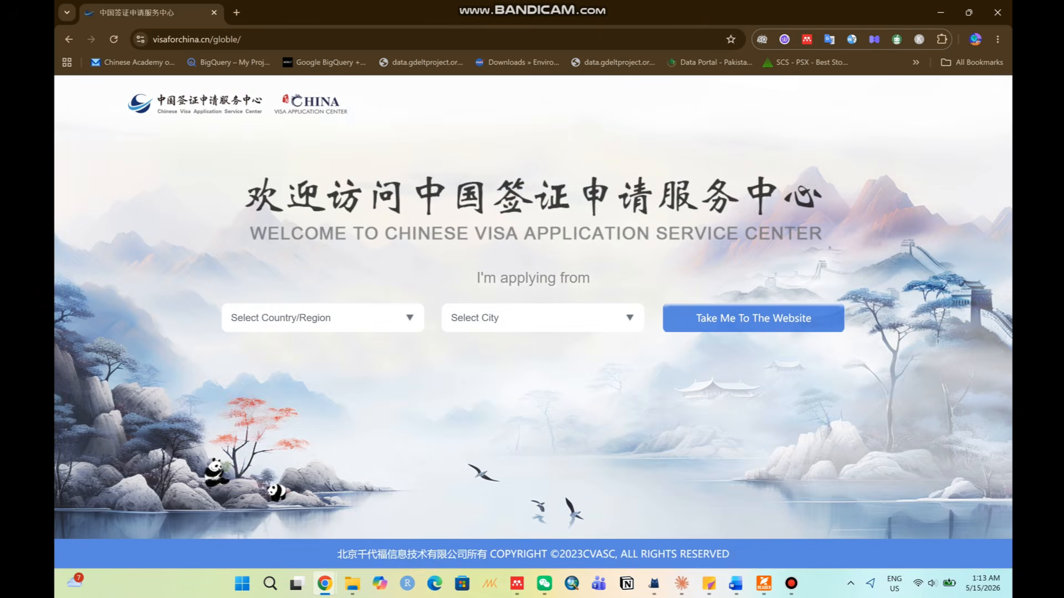
Choose Pakistan and Islamabad, then go to the Islamabad visa centre website.
click(323, 318)
text(pak)
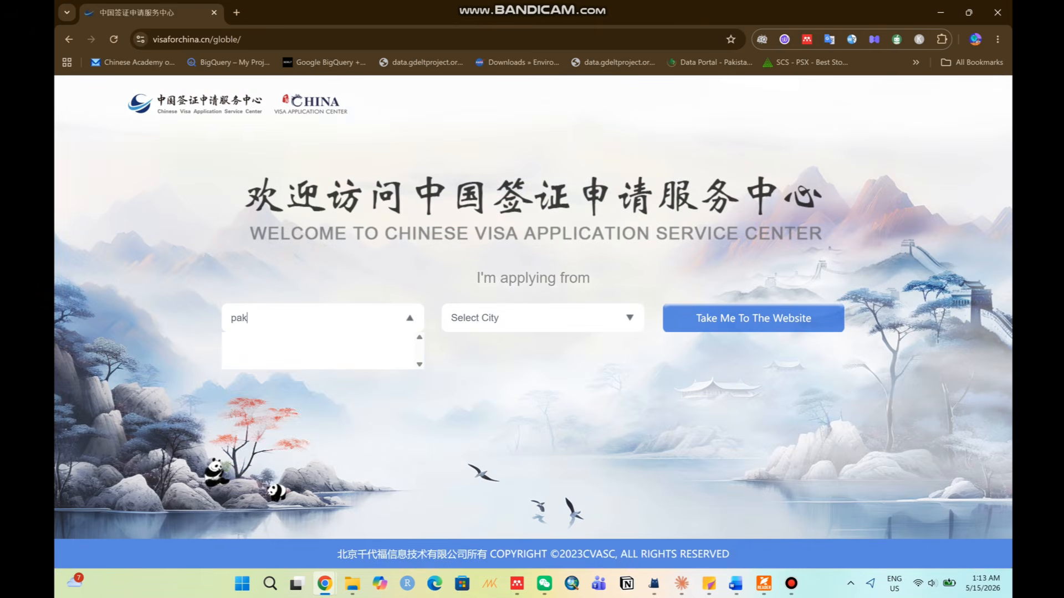
key(BackSpace)
key(BackSpace)
key(Down)
key(Return)
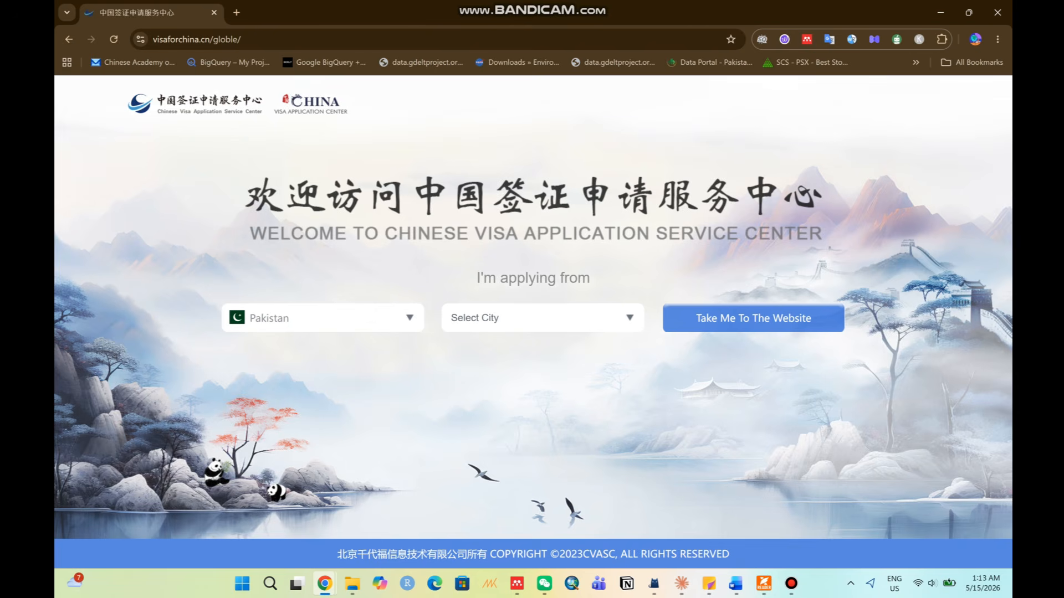
click(543, 318)
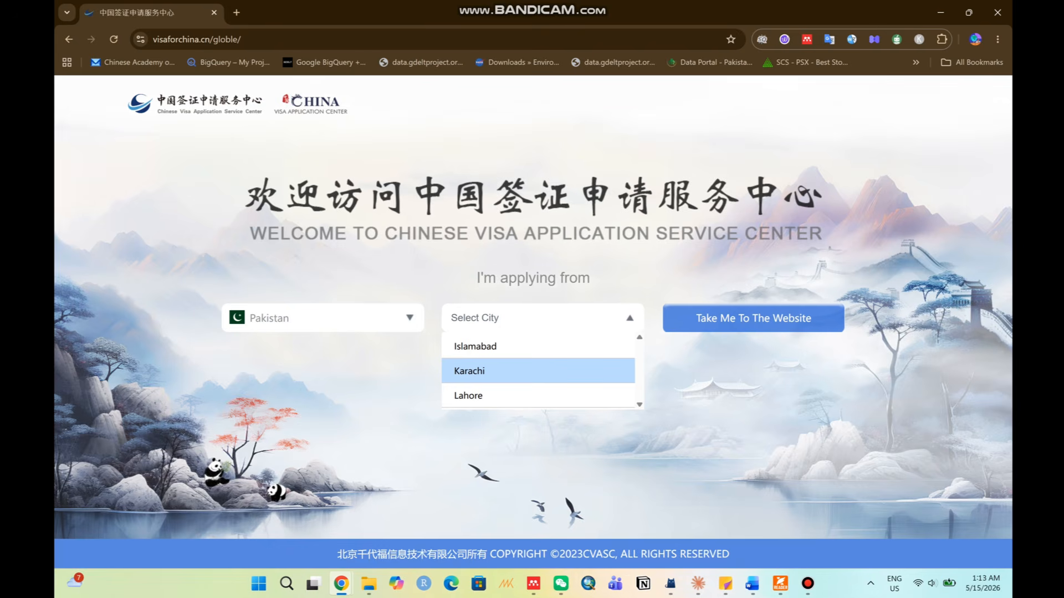
click(475, 346)
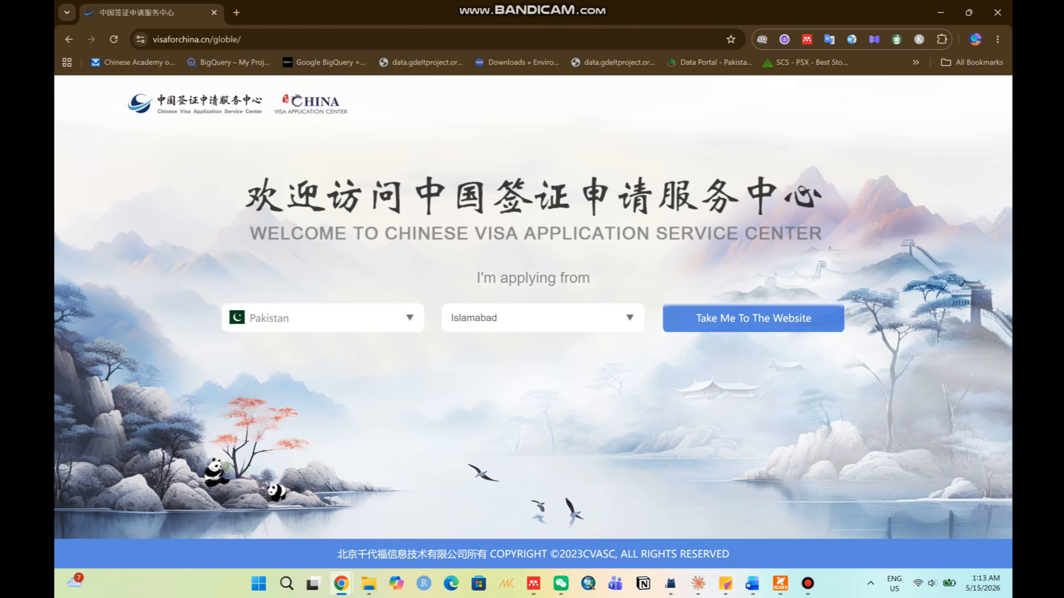
click(753, 318)
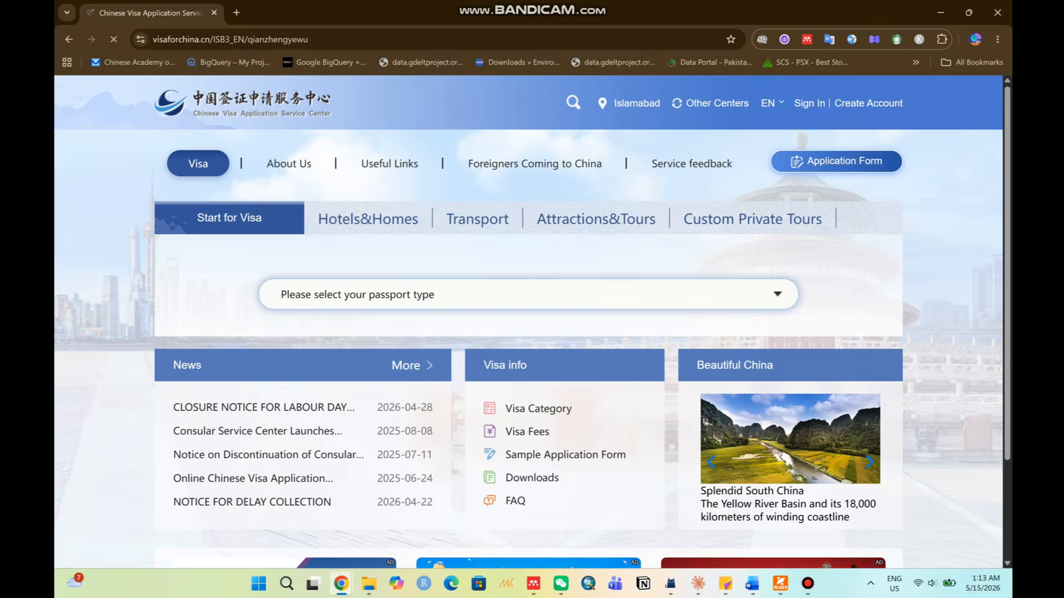
Dismiss the announcement and view the Individual and Agency account registration options in a new tab.
scroll(523, 354, down, 12)
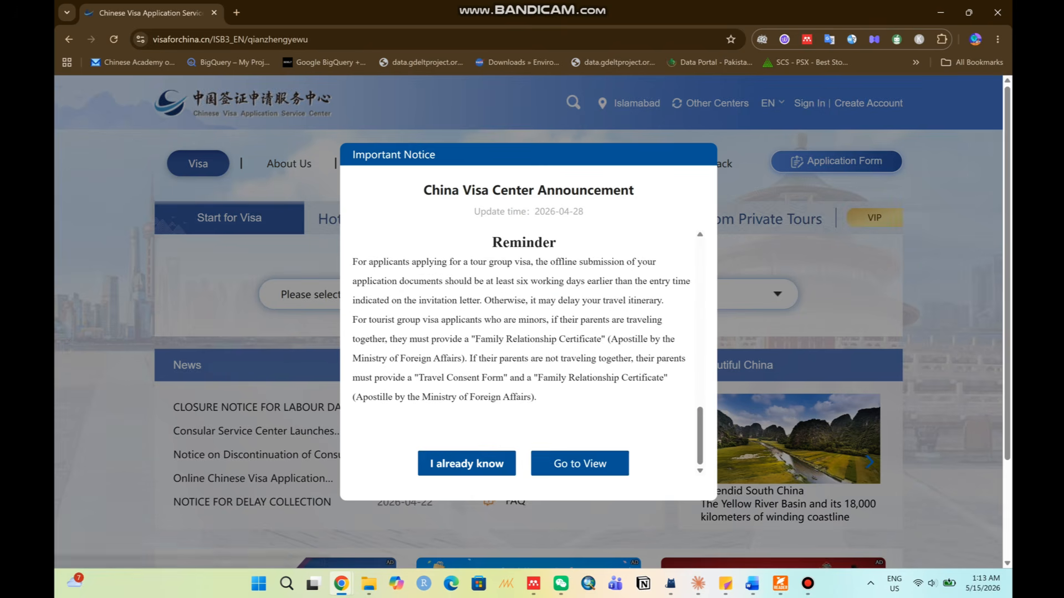
click(466, 463)
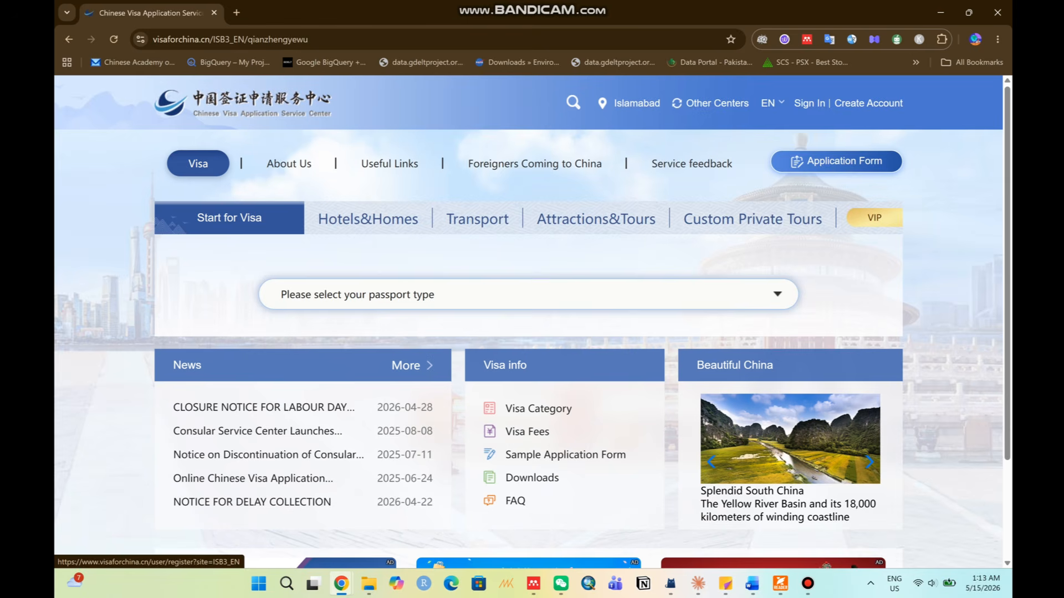
click(869, 103)
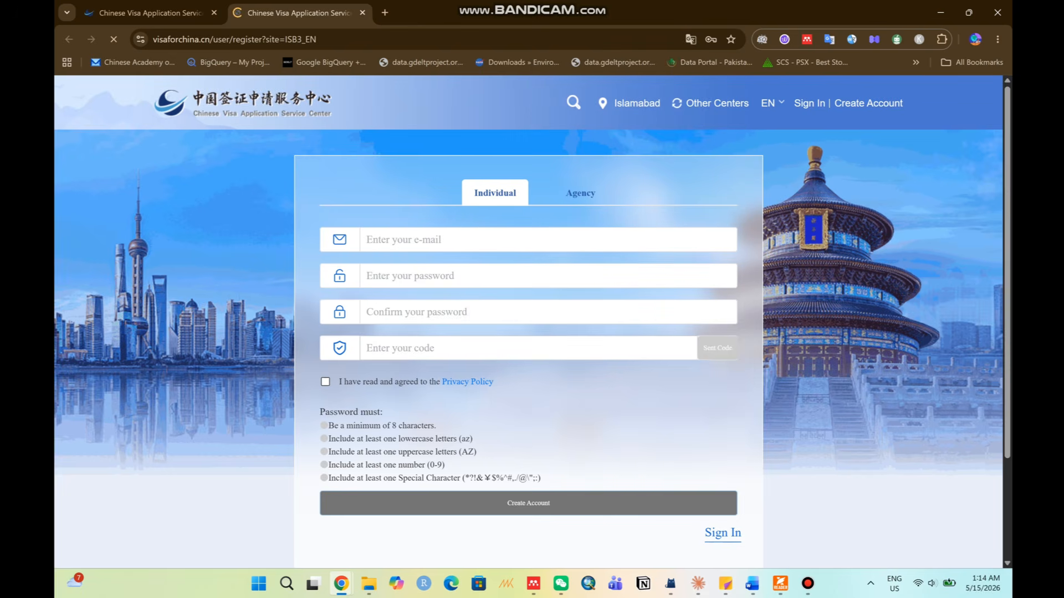
scroll(532, 321, down, 1)
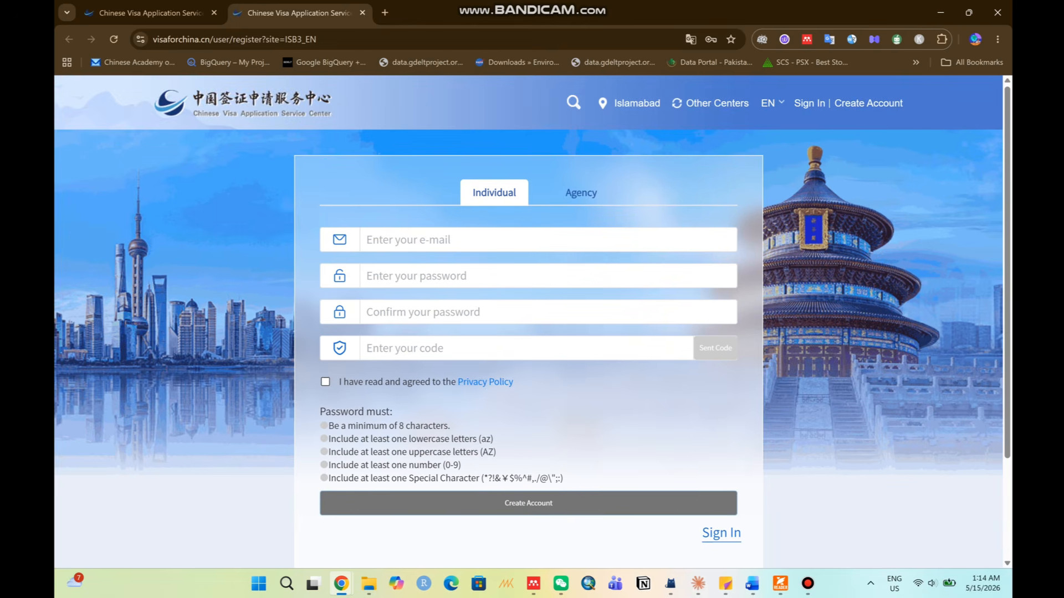
click(580, 193)
click(494, 193)
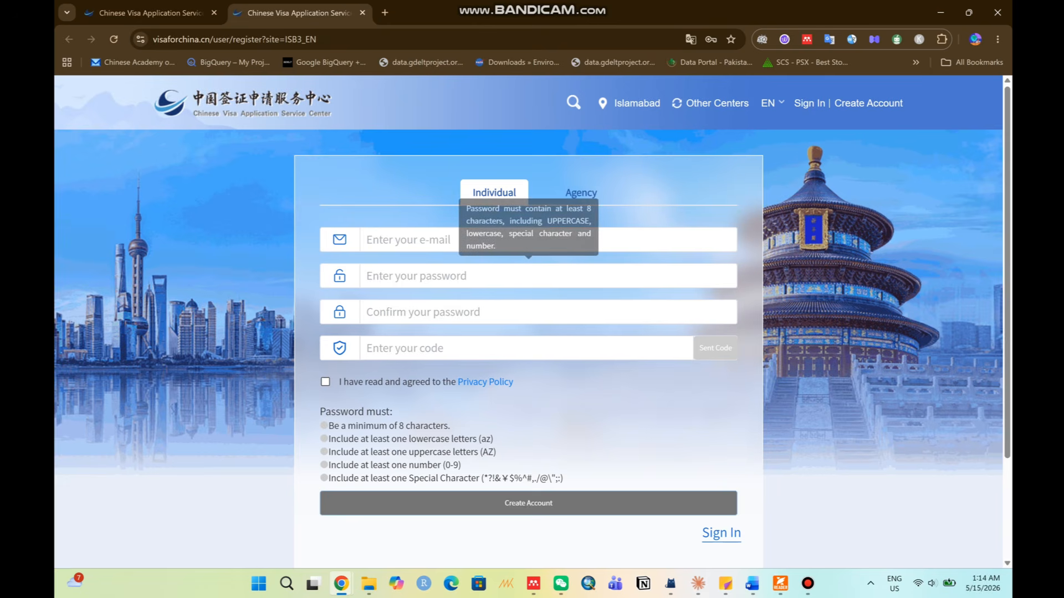
Close the registration tab and bring up the Account Sign In page.
click(150, 13)
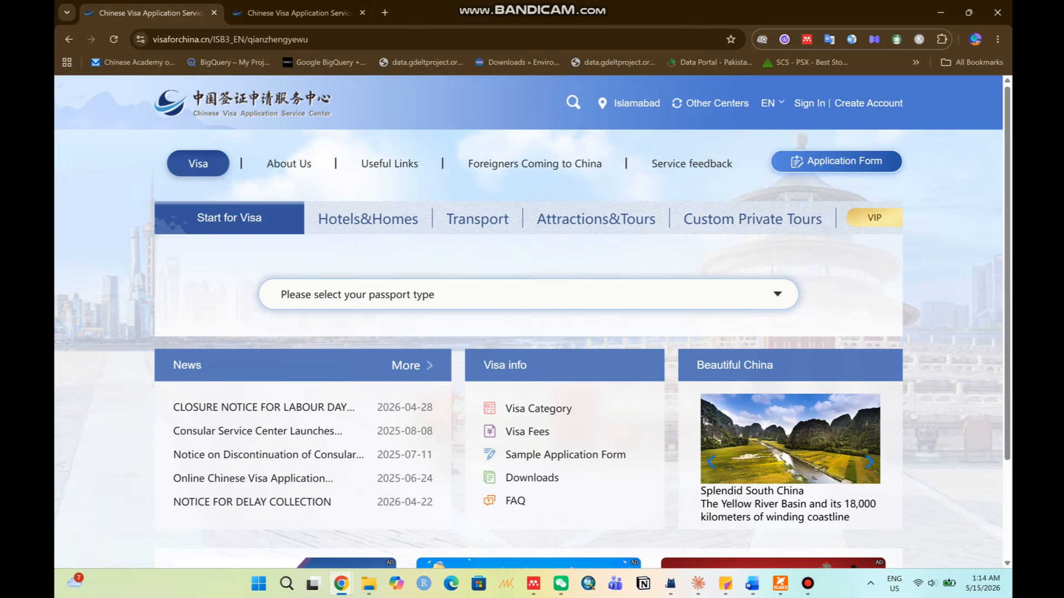
click(362, 13)
mouse_move(772, 103)
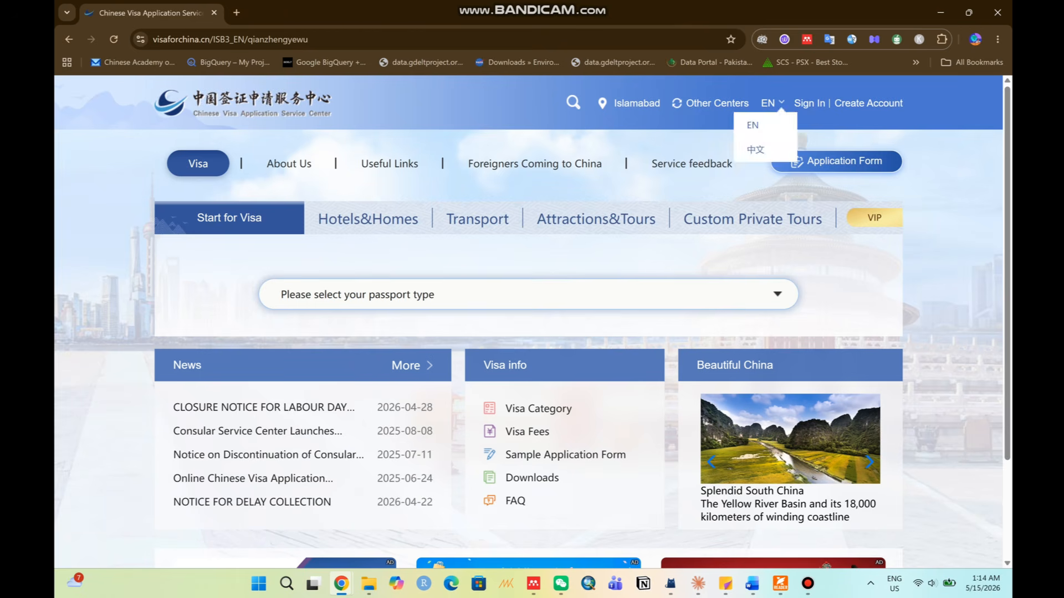
click(809, 104)
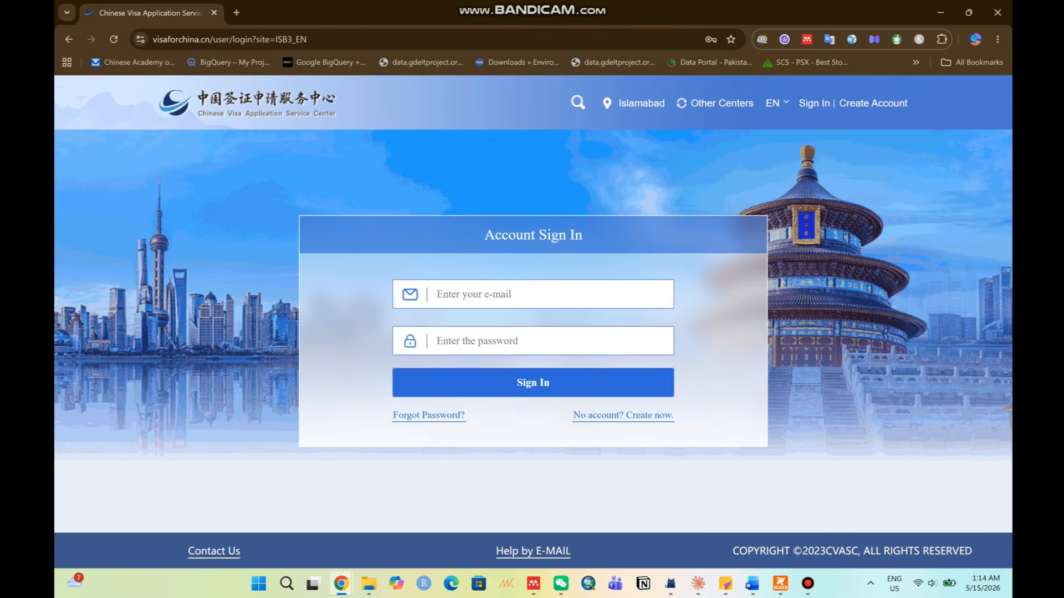
Sign in with the account e-mail and password, solve the slider captcha, and dismiss the announcement.
click(520, 295)
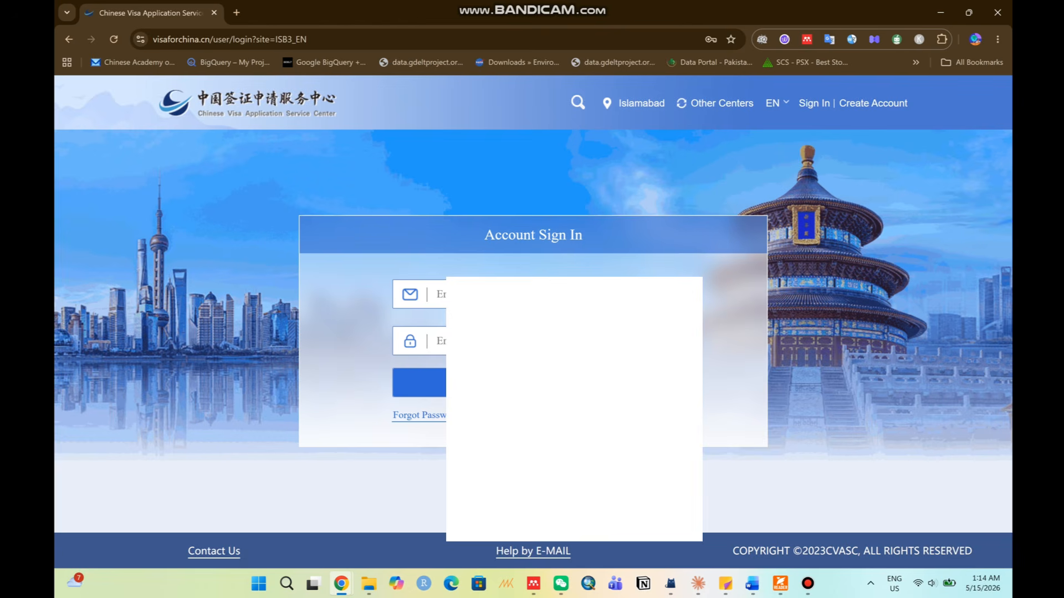
text(••••)
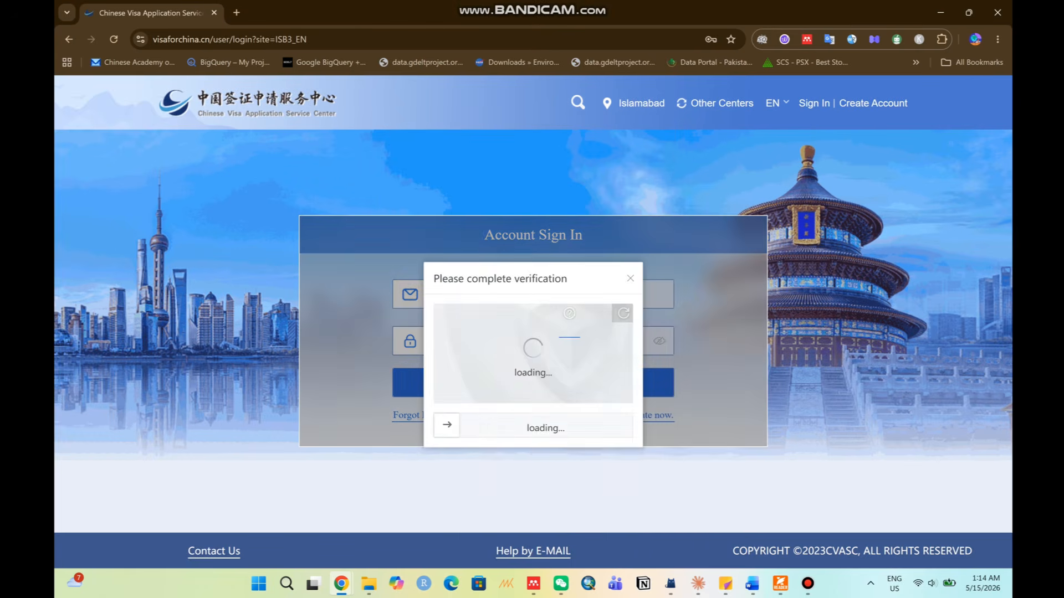
drag(447, 425, 579, 425)
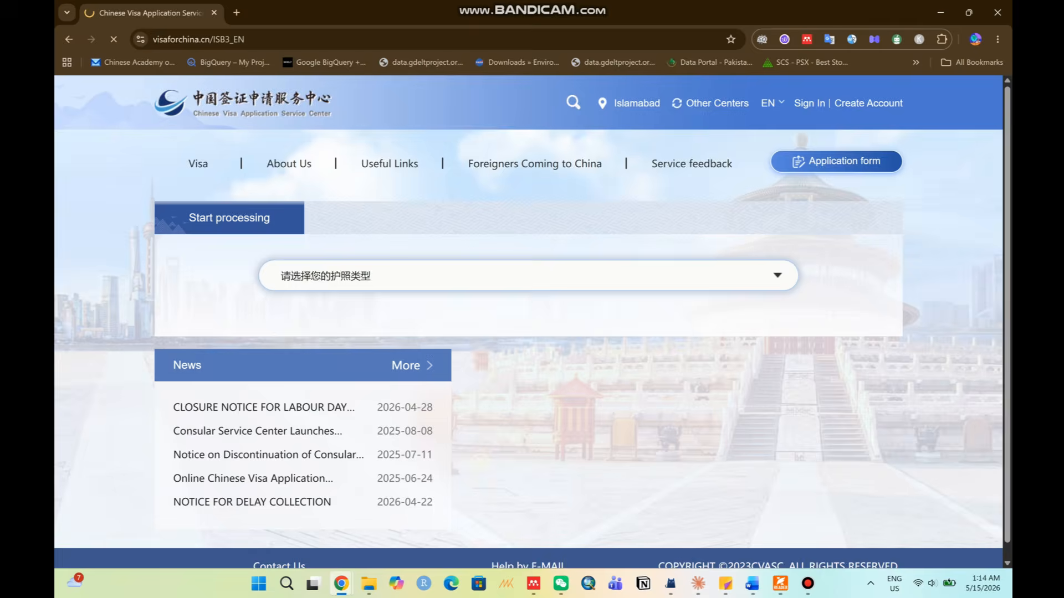
scroll(523, 355, down, 12)
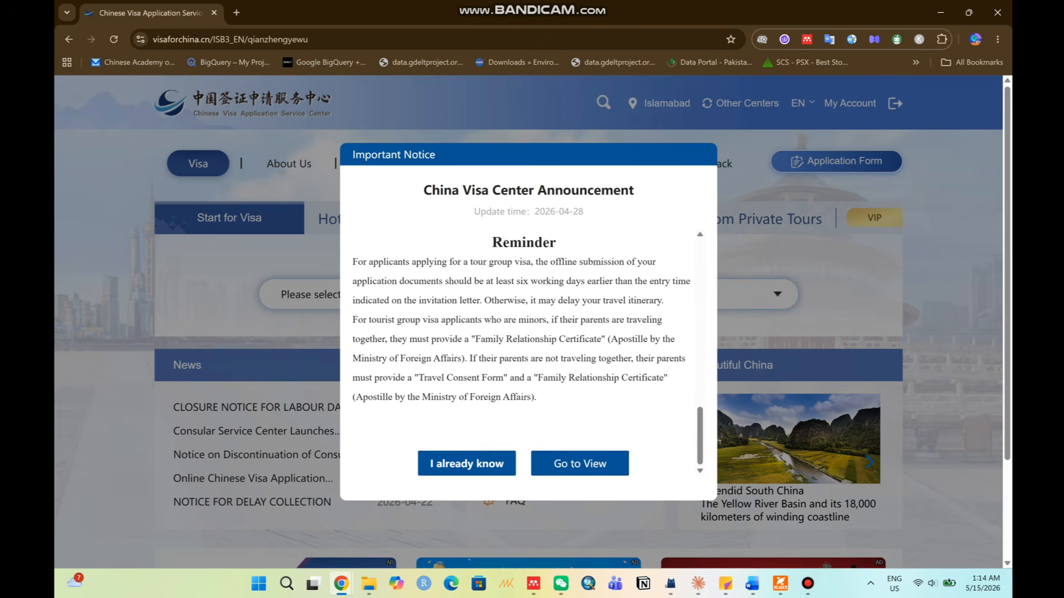
click(465, 463)
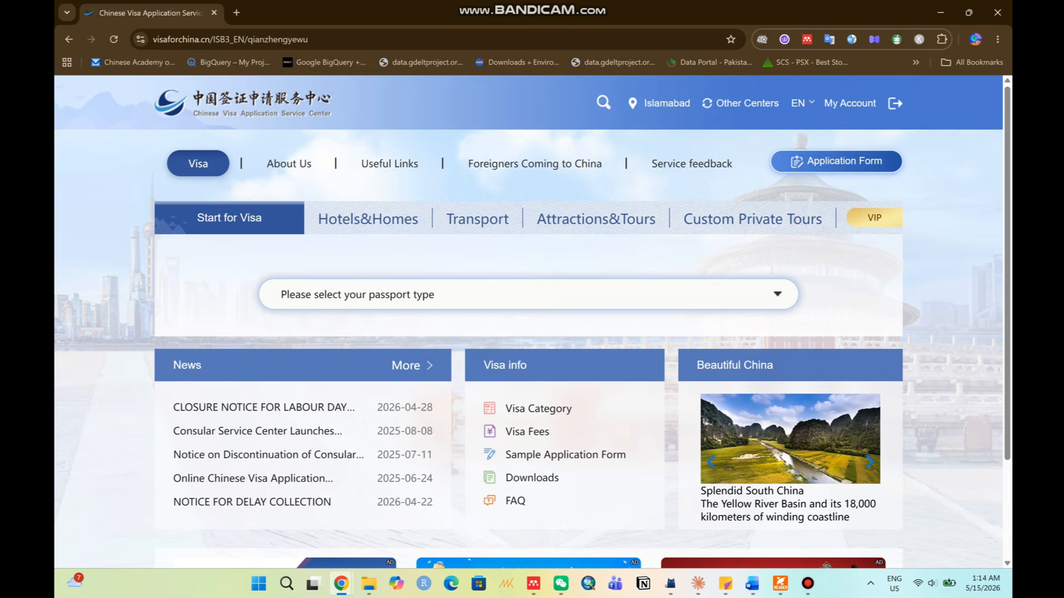
Start the Application Form and confirm Islamabad as the submitting visa centre.
click(836, 162)
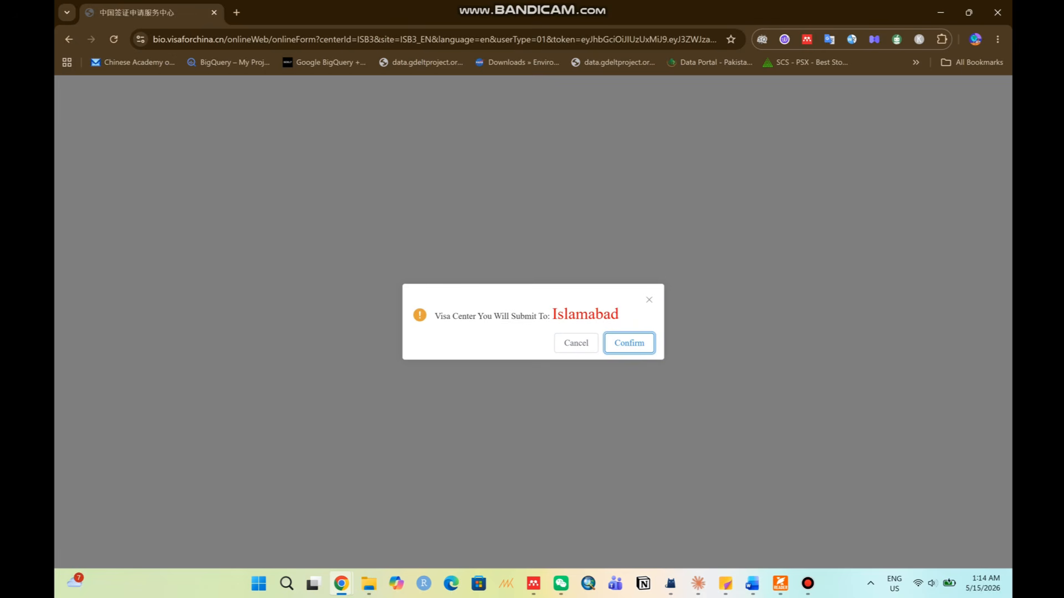
drag(551, 314, 618, 314)
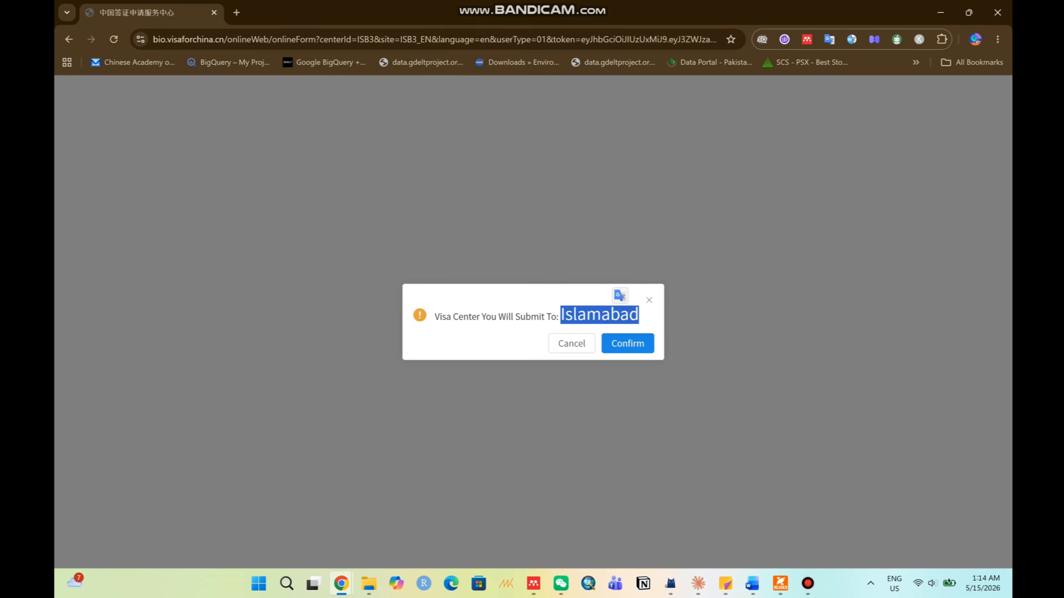
click(619, 315)
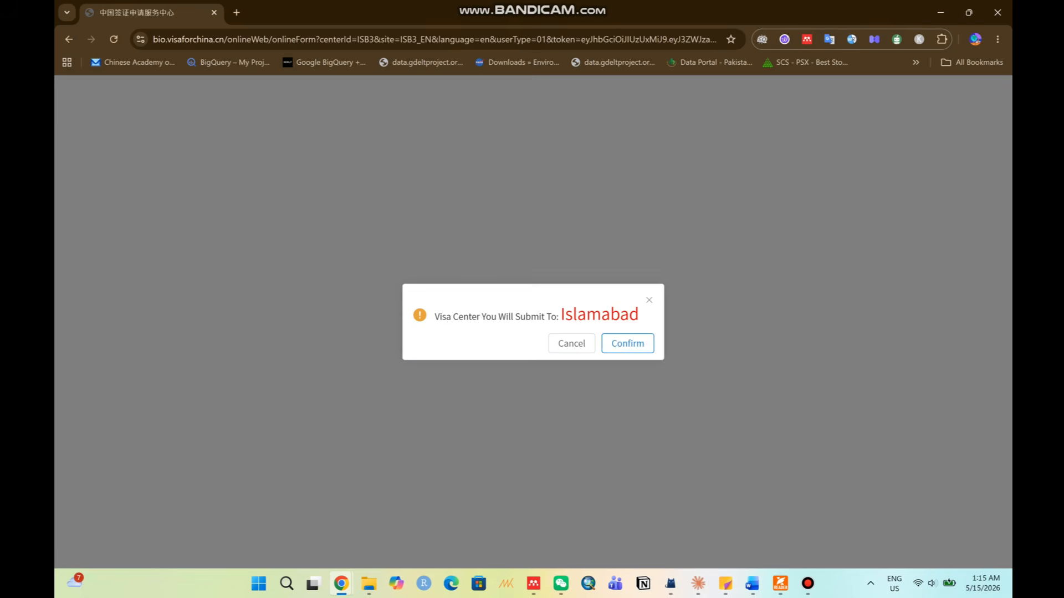
click(627, 343)
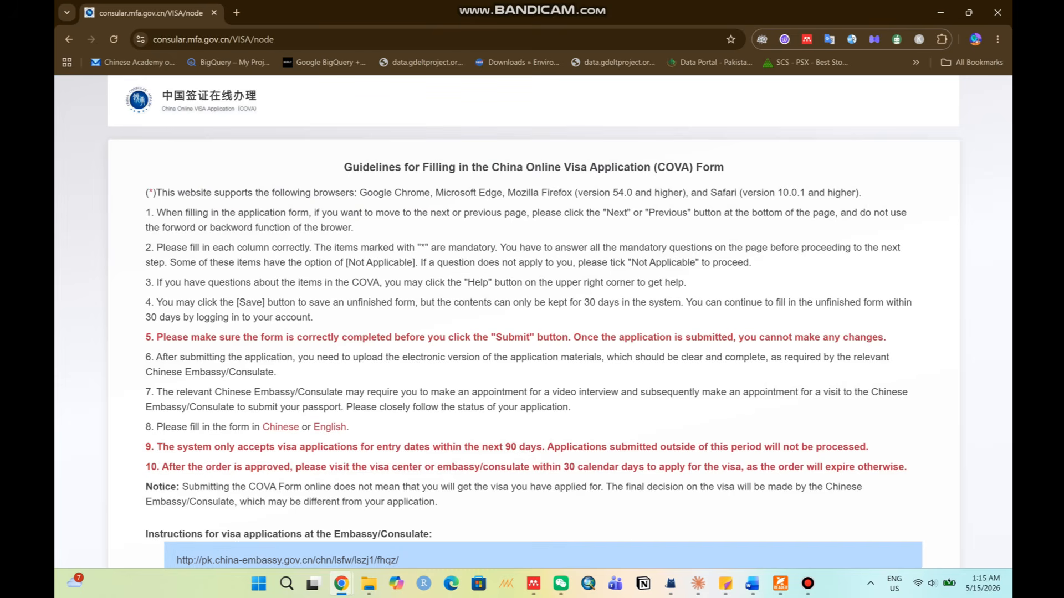
Read the COVA guidelines, begin the form, and bring up the Photo Clipping dialog.
scroll(532, 322, down, 3)
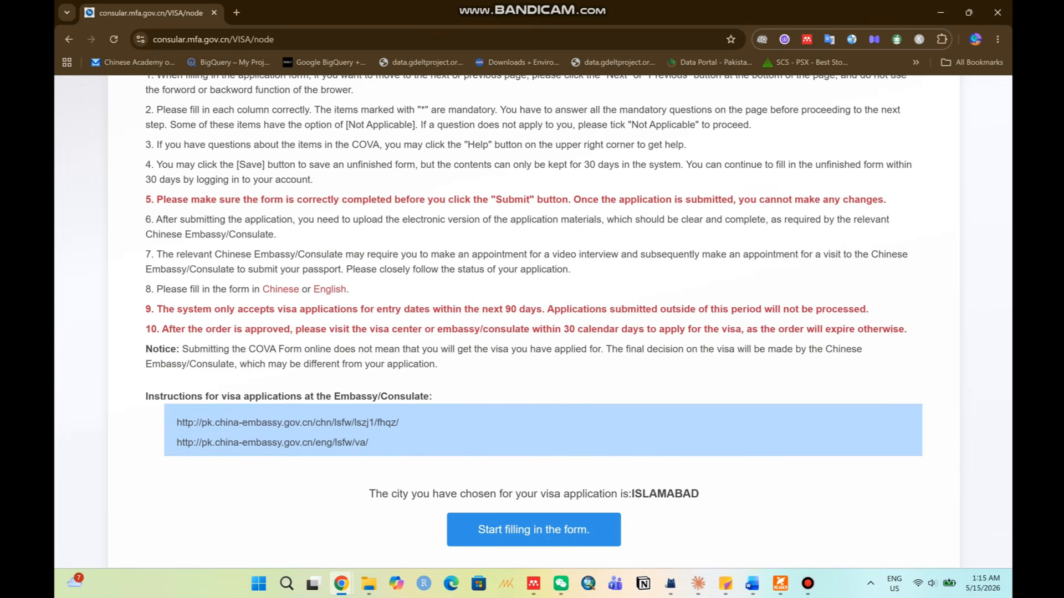
scroll(533, 321, up, 3)
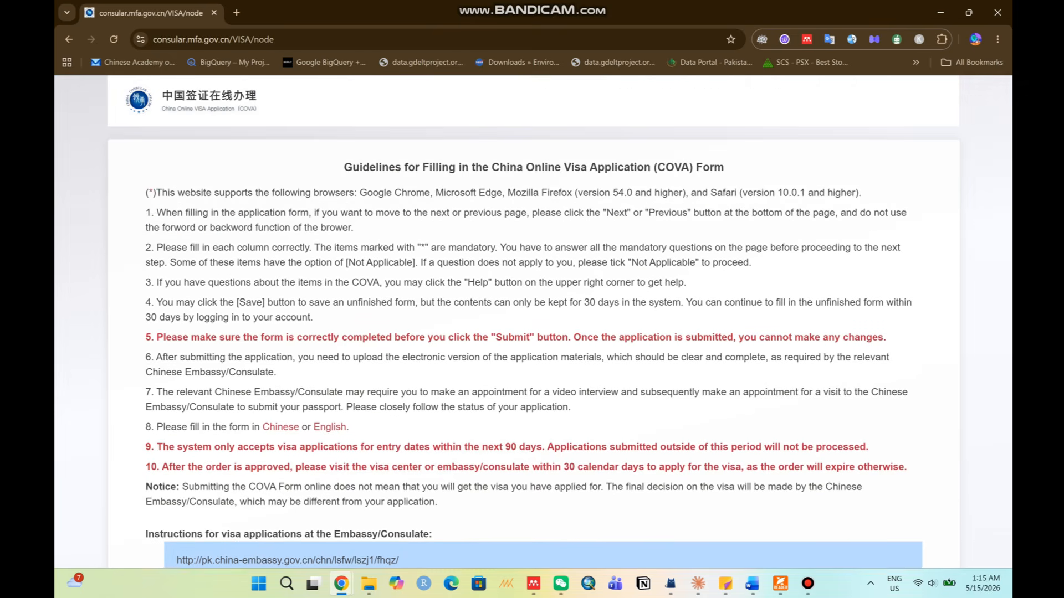
drag(157, 192, 329, 446)
scroll(329, 447, down, 3)
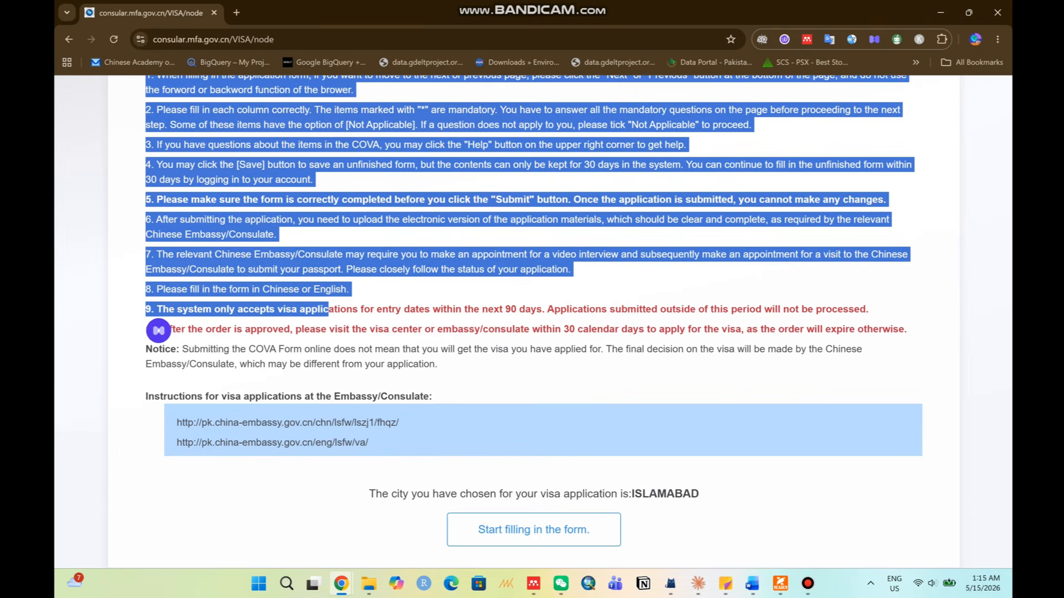
click(534, 530)
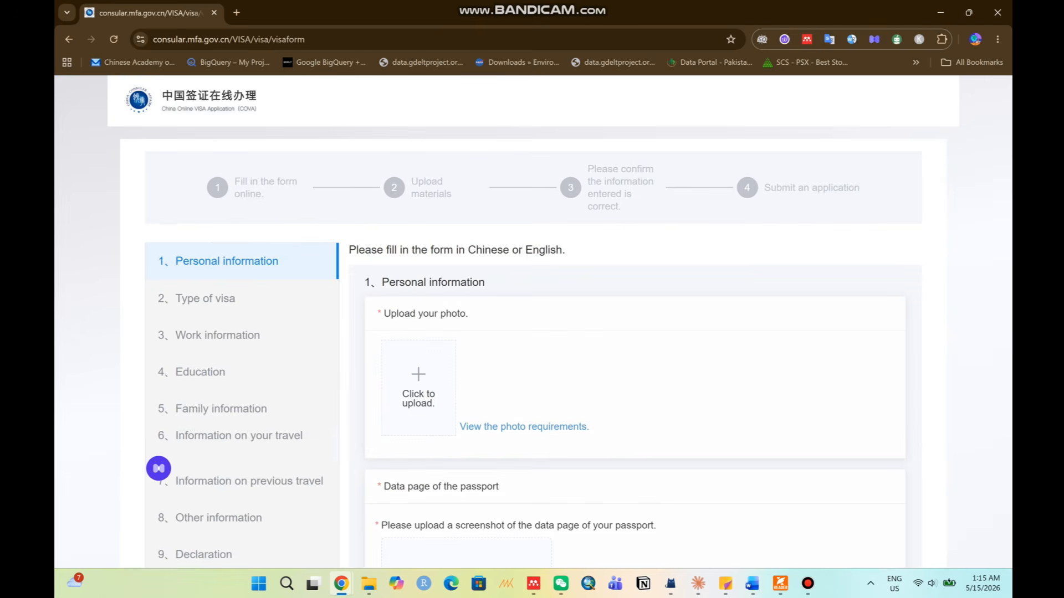
drag(383, 314, 469, 314)
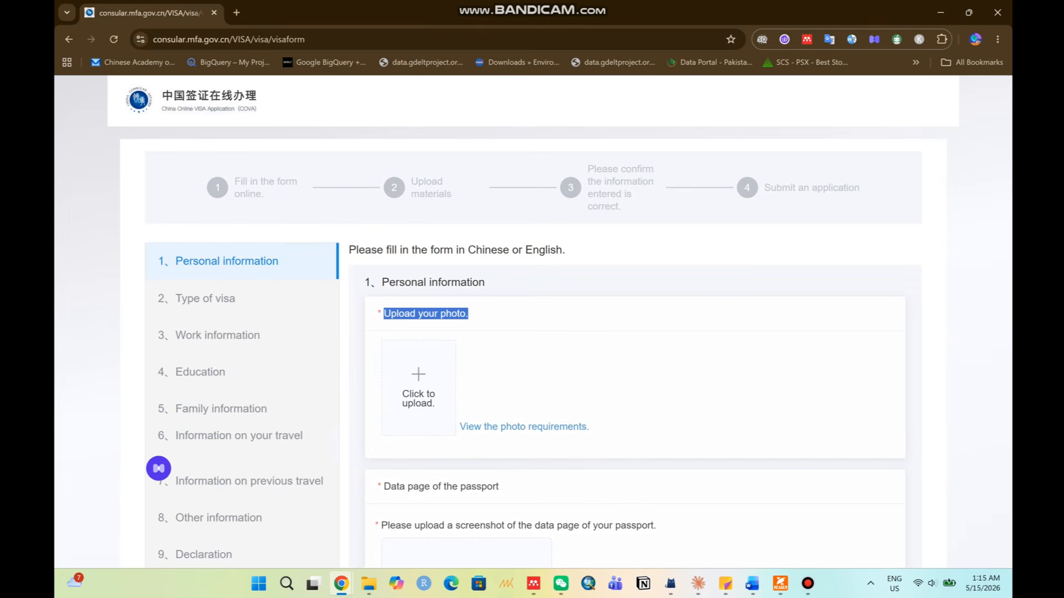
scroll(469, 314, down, 1)
scroll(532, 321, down, 2)
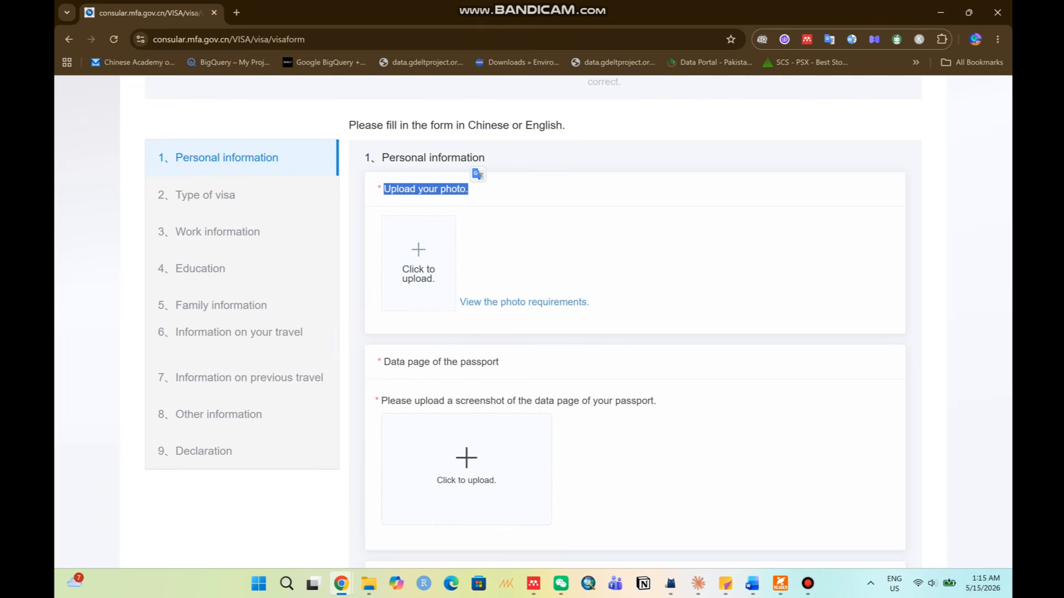
click(418, 263)
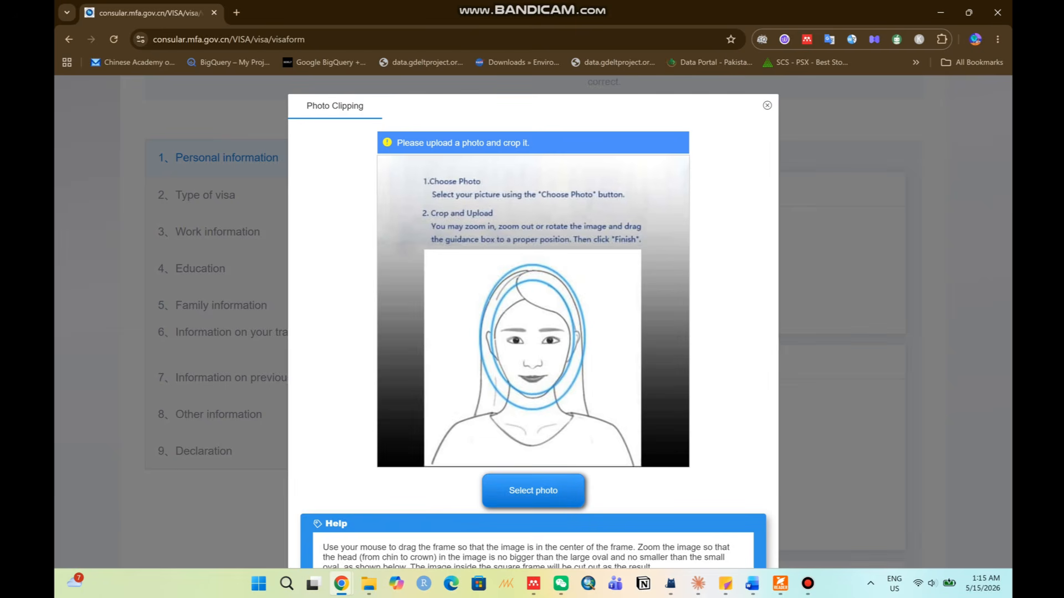
Search Downloads, Desktop, Documents and Pictures, then open the dacuments folder on New Volume (D:).
click(533, 491)
click(102, 179)
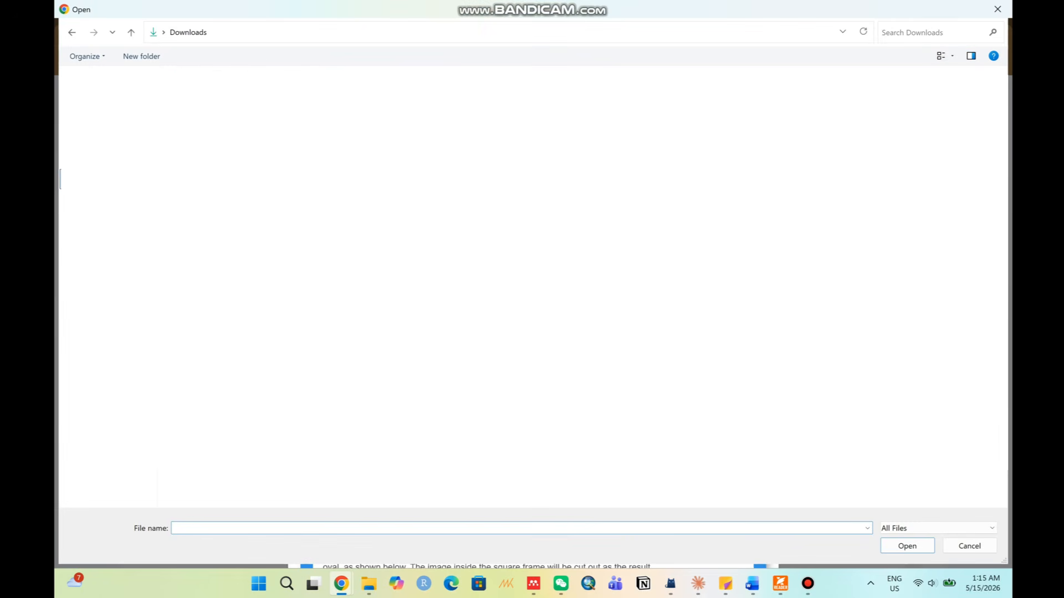
scroll(532, 288, up, 5)
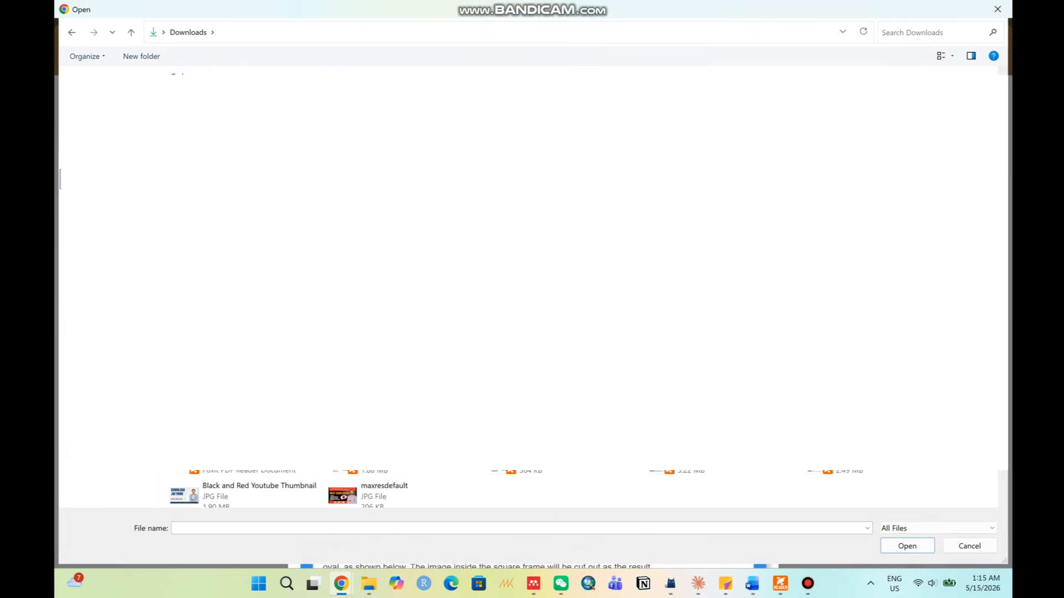
scroll(532, 288, down, 5)
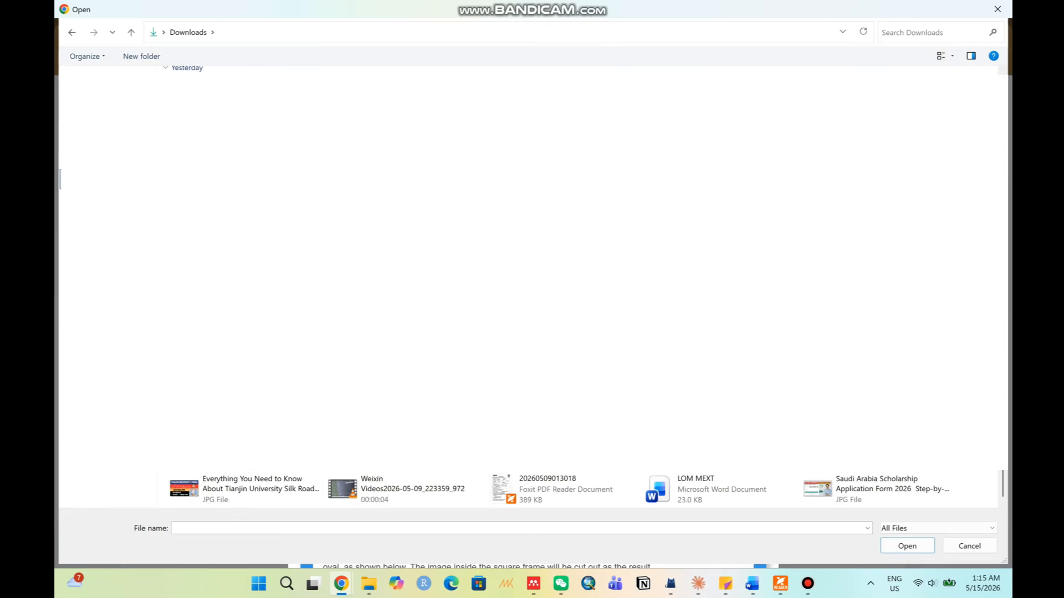
scroll(532, 288, up, 5)
scroll(531, 288, down, 5)
click(100, 159)
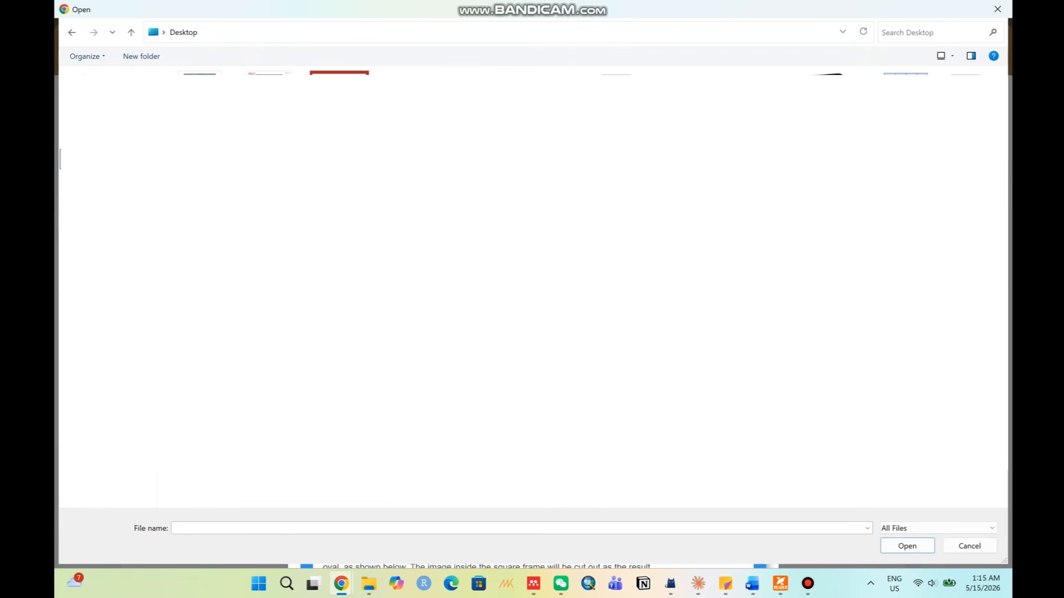
click(100, 179)
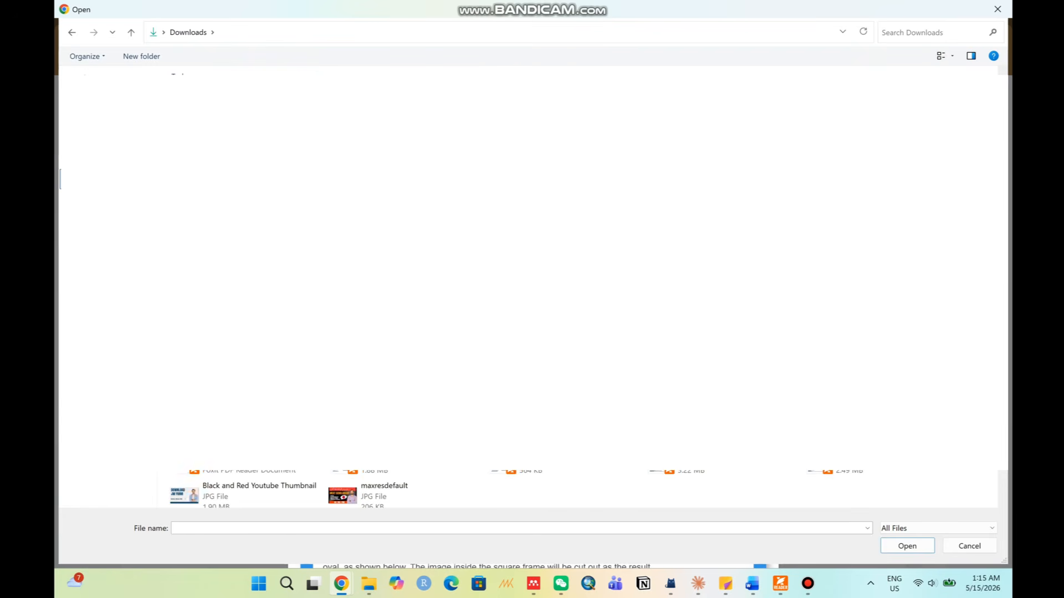
scroll(577, 287, down, 3)
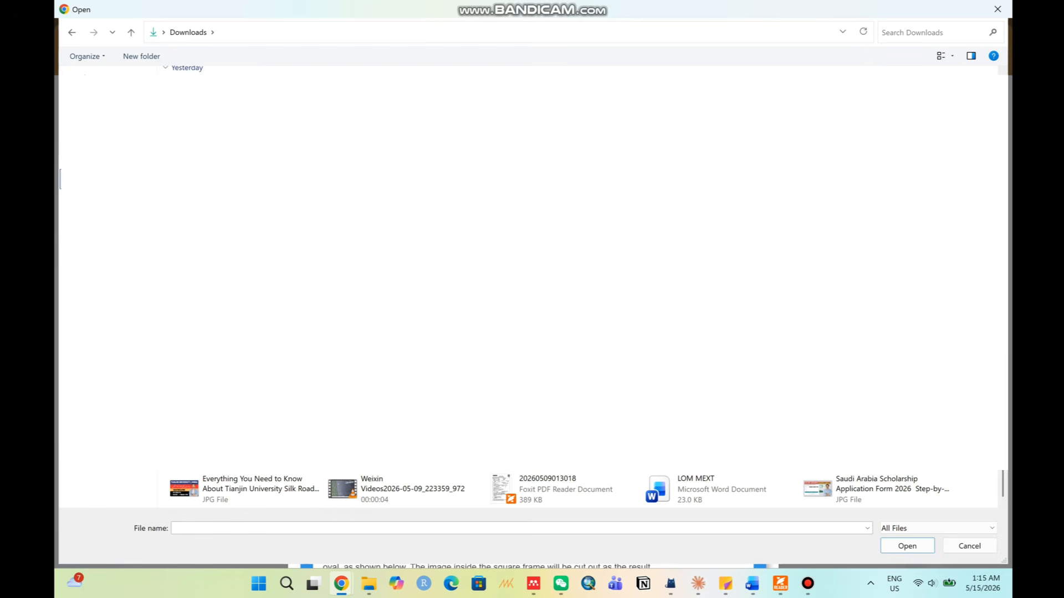
scroll(577, 287, down, 2)
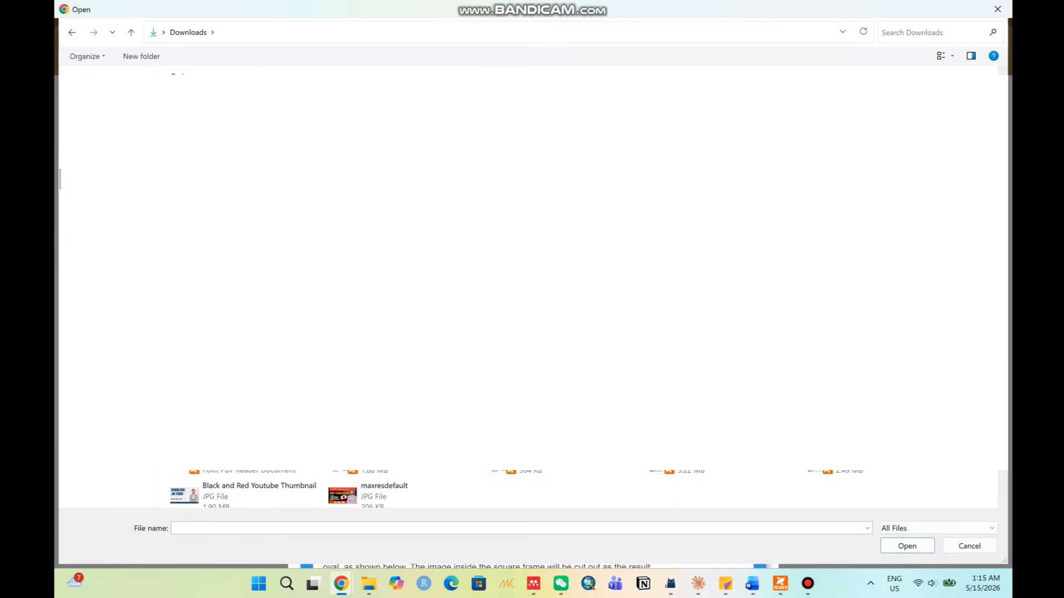
click(100, 199)
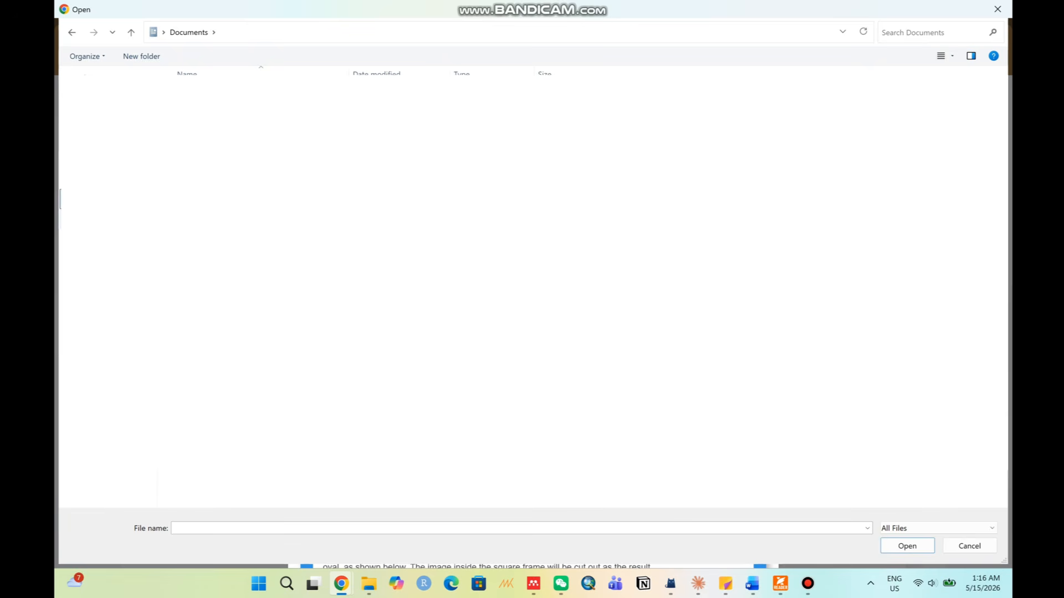
click(99, 219)
click(99, 418)
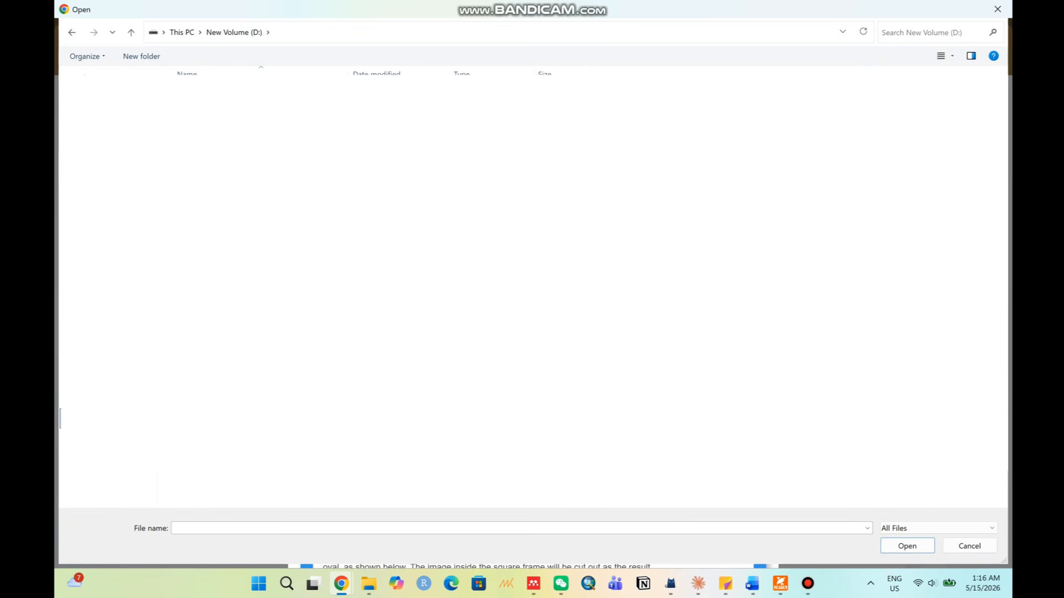
double_click(206, 138)
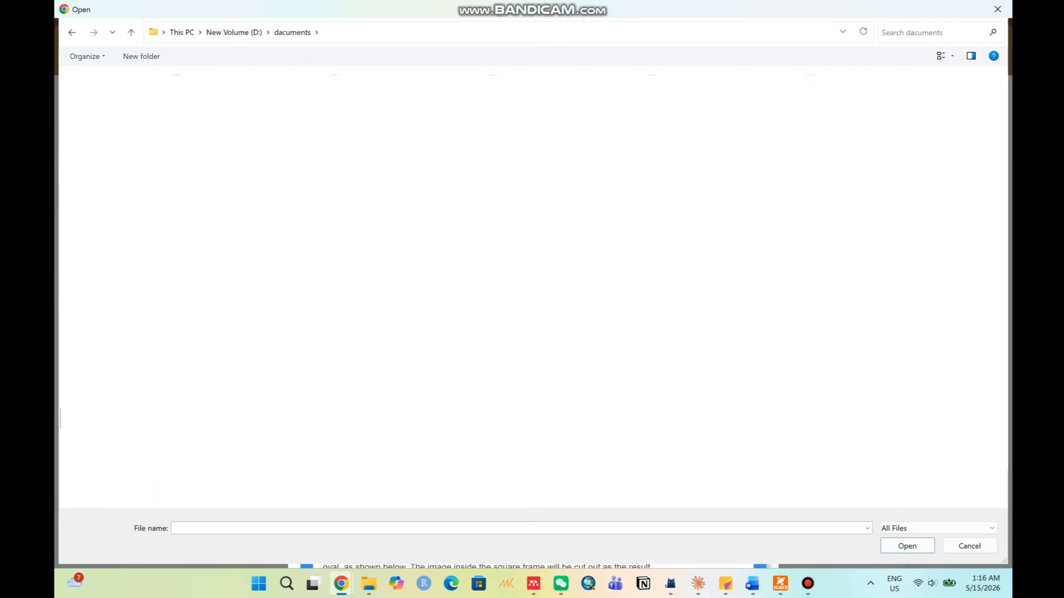
Try photos from dacuments until photo 44 loads into the crop area without a size error.
double_click(532, 249)
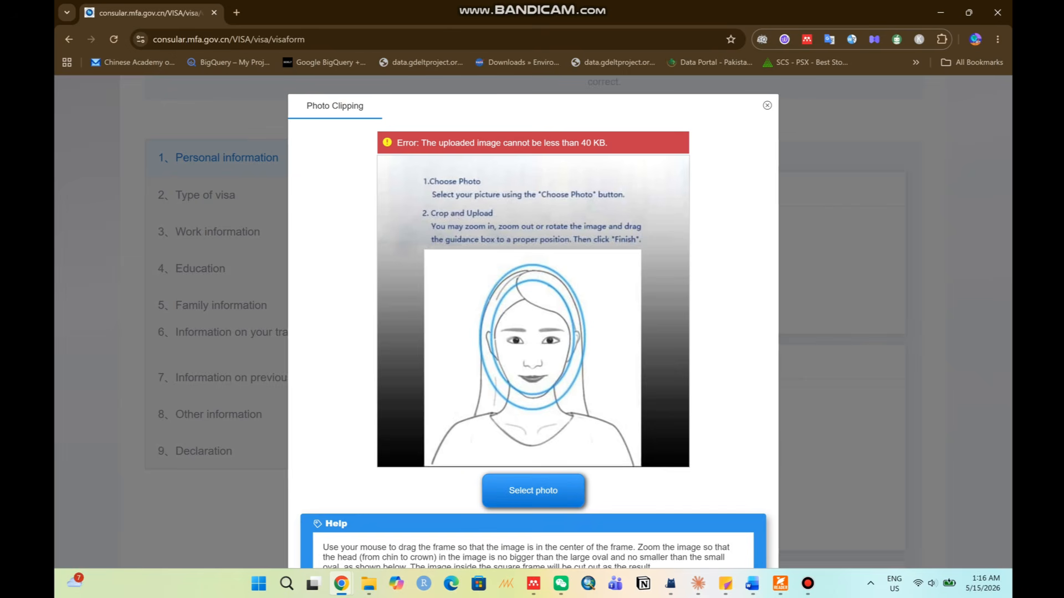
click(533, 490)
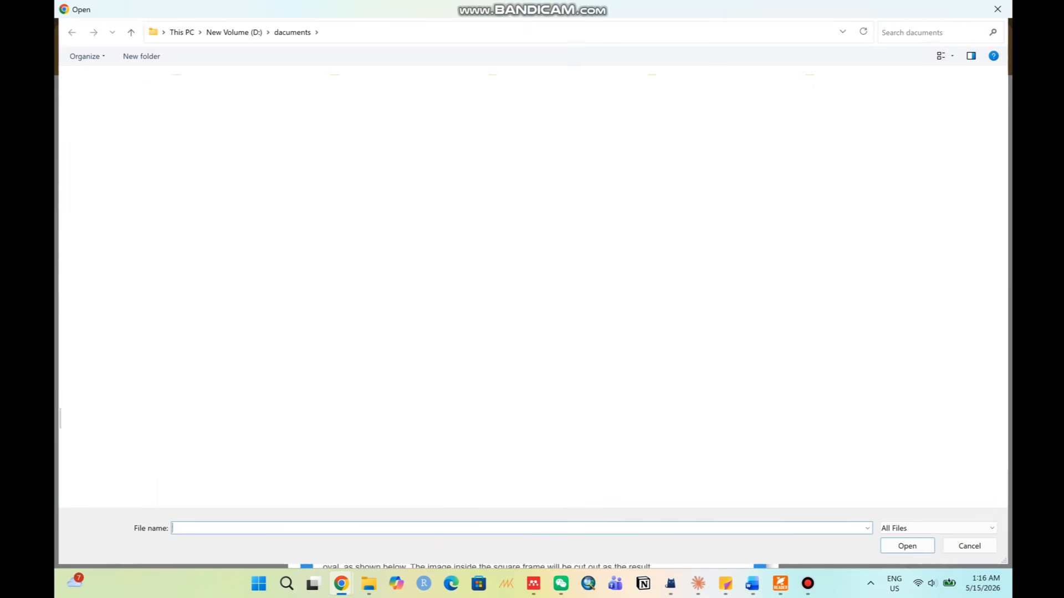
double_click(532, 250)
click(533, 490)
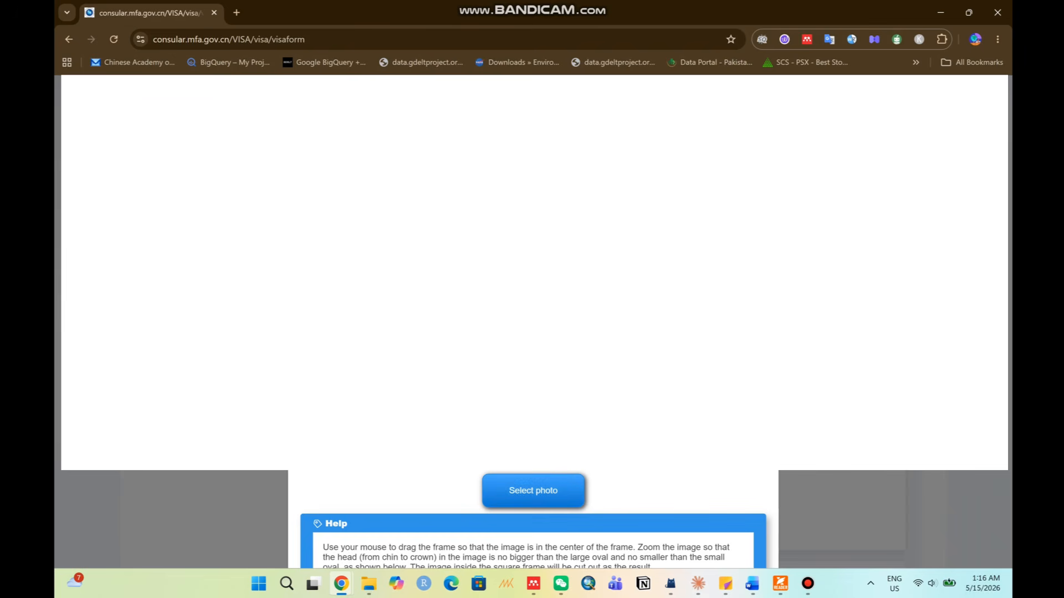
double_click(532, 249)
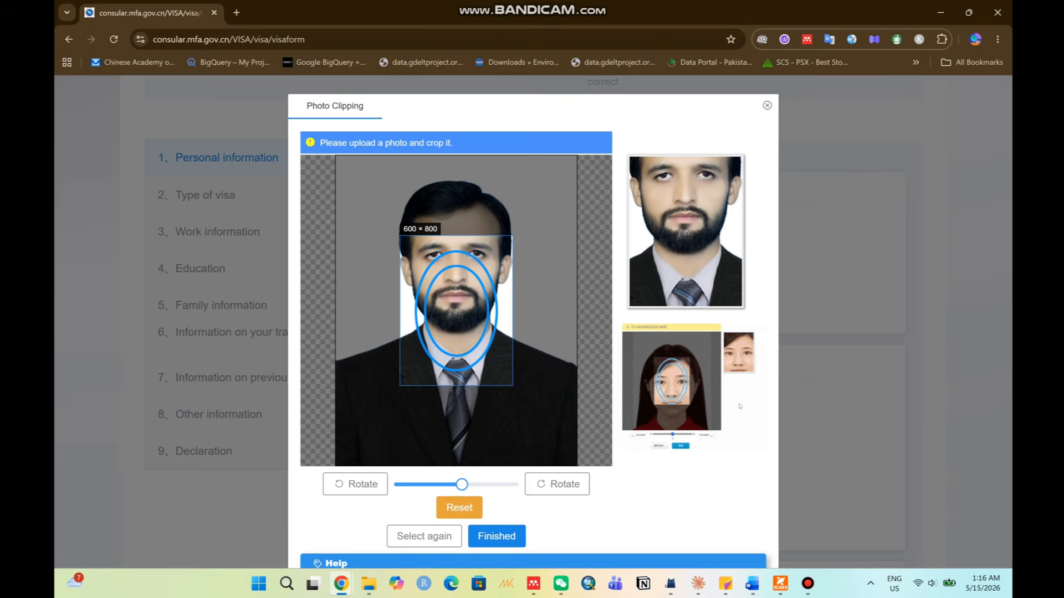
Adjust the zoom and crop frame so the face fits the ovals, then submit with Finished.
drag(456, 310, 449, 259)
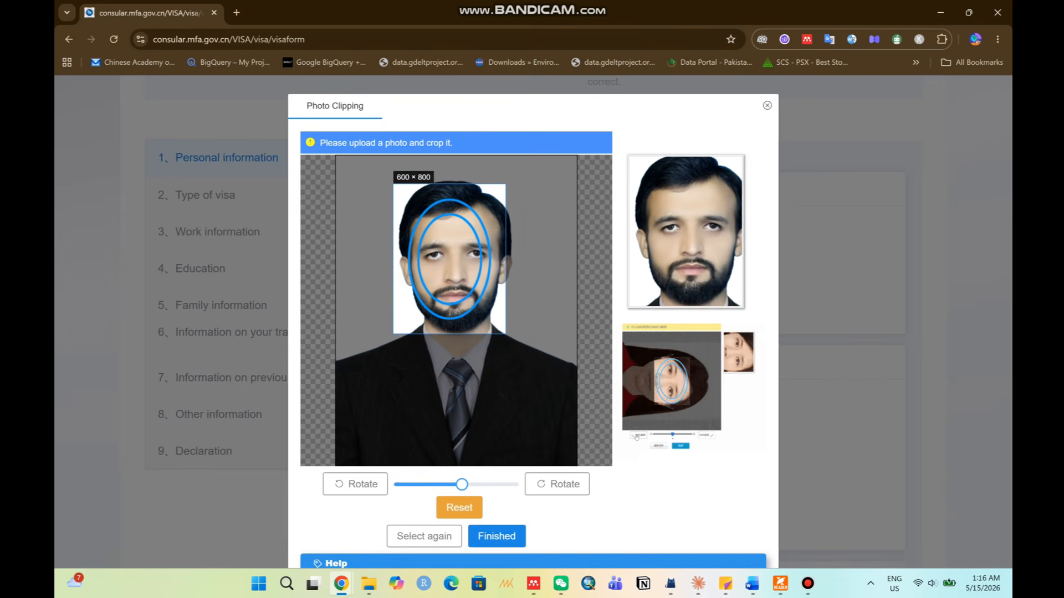
drag(461, 484, 429, 485)
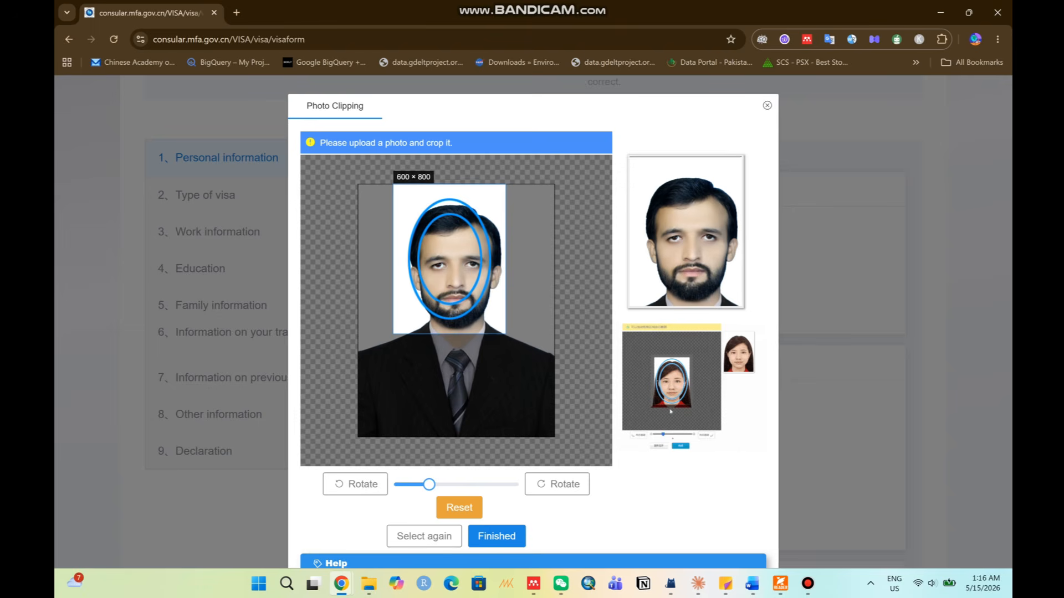
drag(449, 259, 454, 265)
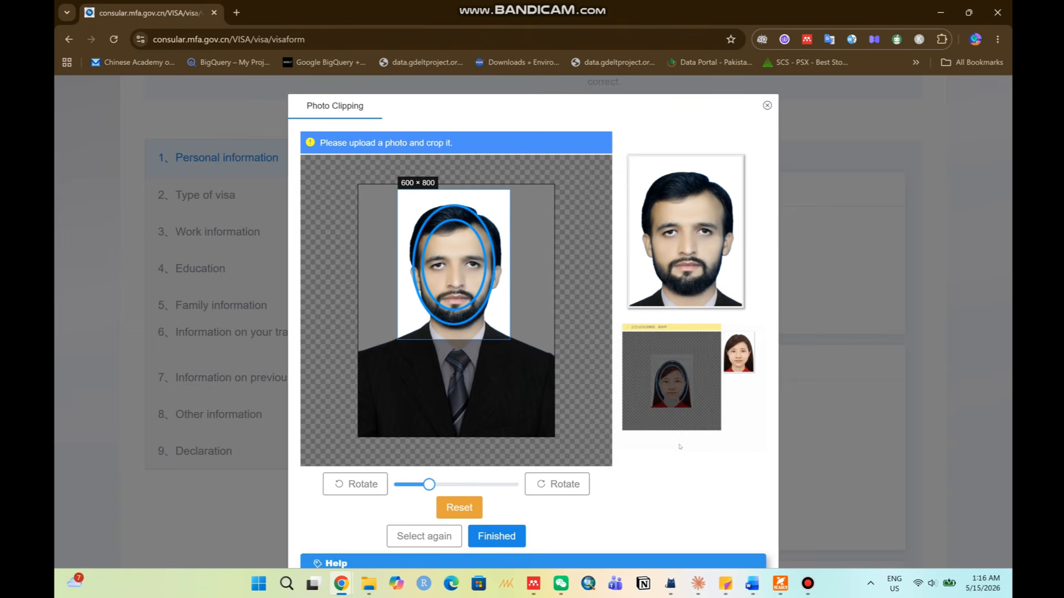
drag(454, 265, 454, 264)
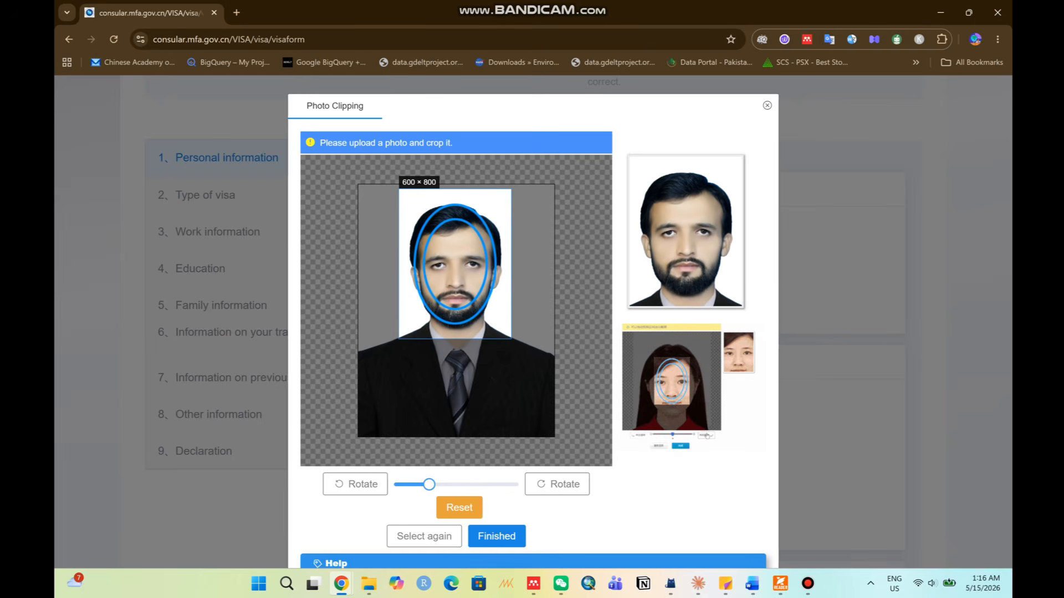
drag(429, 484, 405, 484)
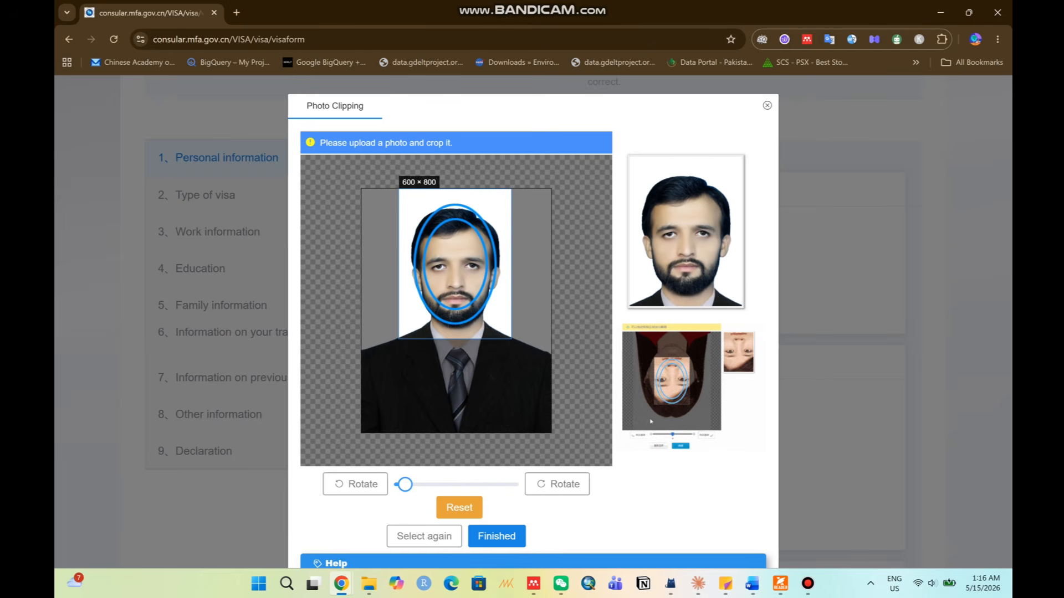
drag(455, 264, 454, 275)
drag(405, 485, 397, 485)
drag(476, 227, 476, 223)
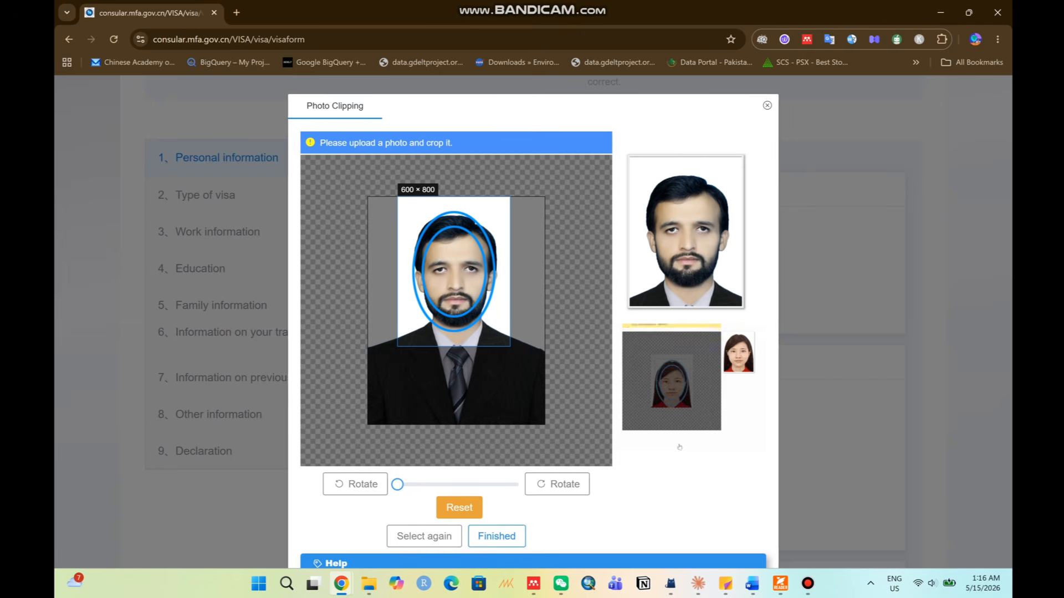
click(497, 535)
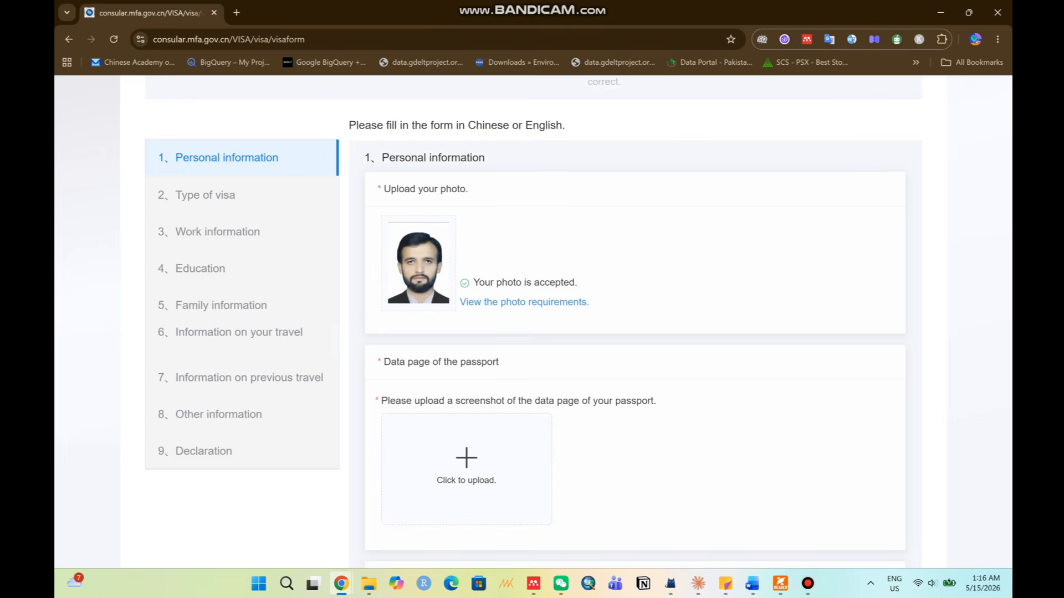
Upload the passport data page image to bring up the Passport OCR details.
drag(473, 283, 590, 303)
click(615, 306)
scroll(466, 434, down, 1)
scroll(466, 288, down, 2)
click(466, 285)
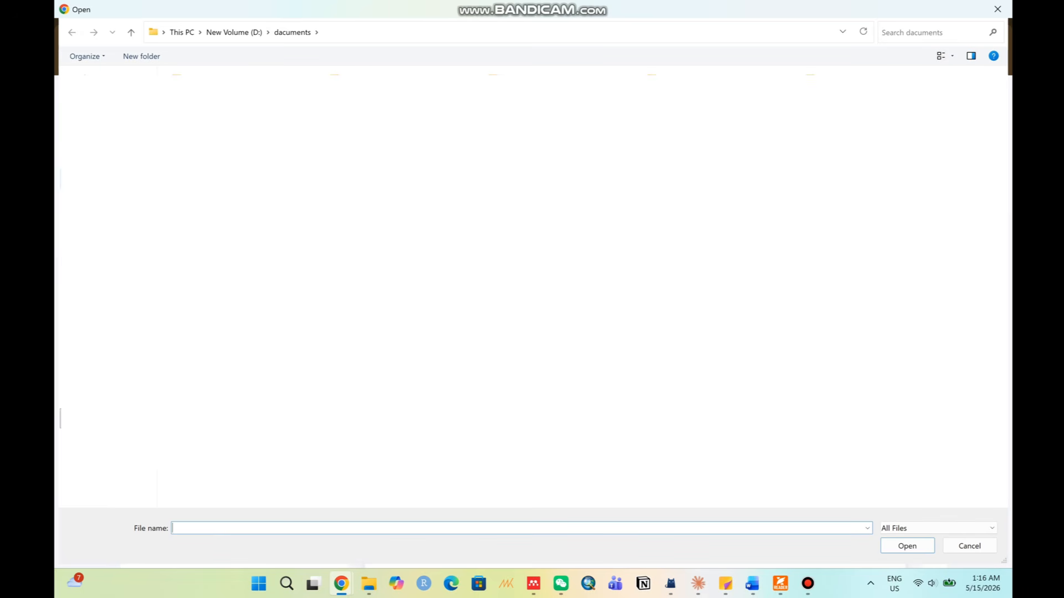
double_click(467, 285)
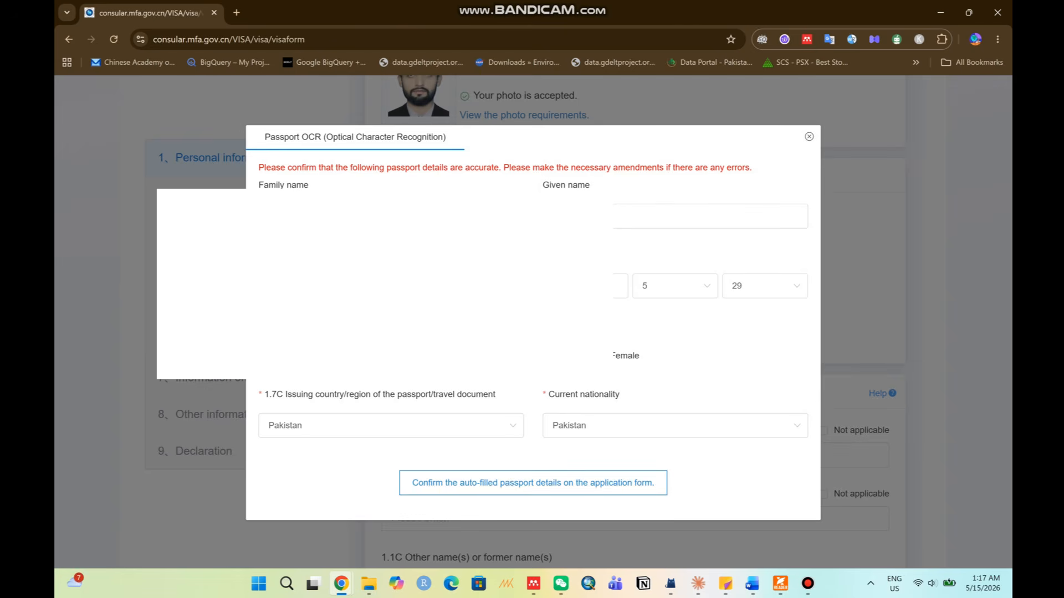
Accept the OCR passport details and check the auto-filled date of birth and gender.
click(533, 483)
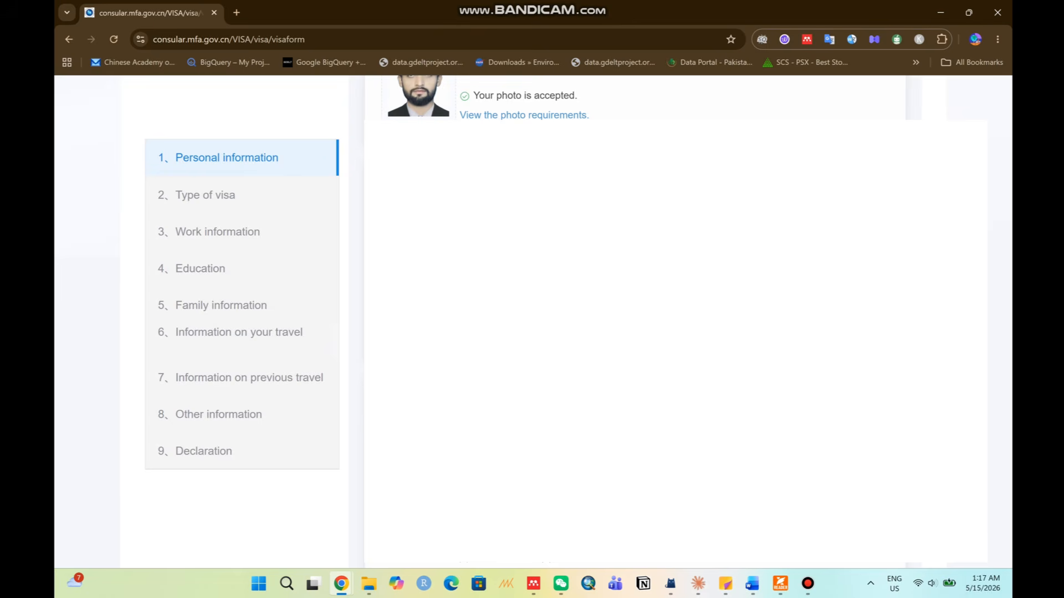
scroll(635, 332, down, 12)
scroll(635, 332, up, 3)
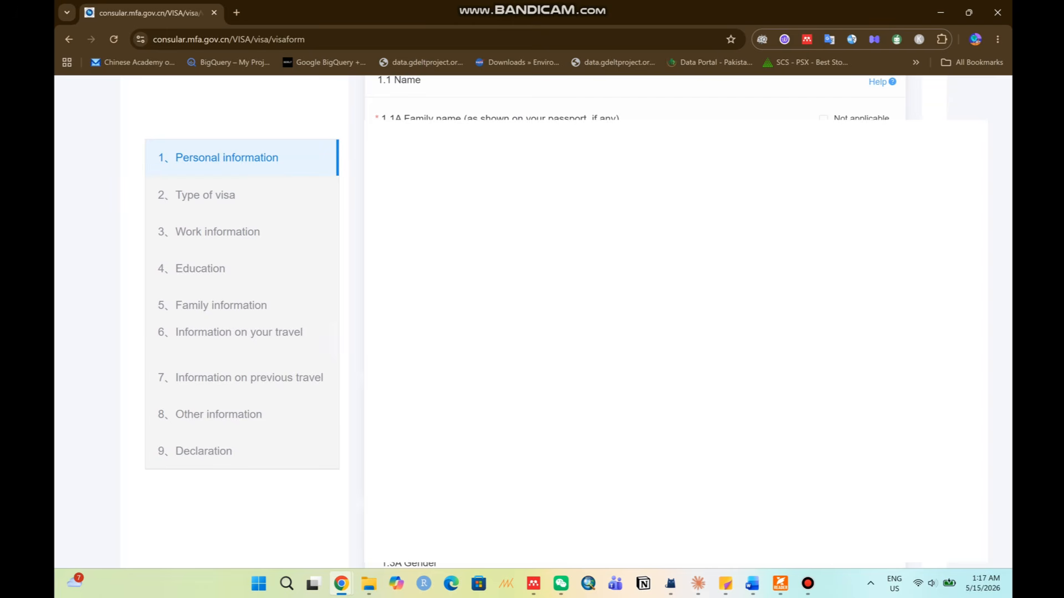
scroll(635, 321, down, 5)
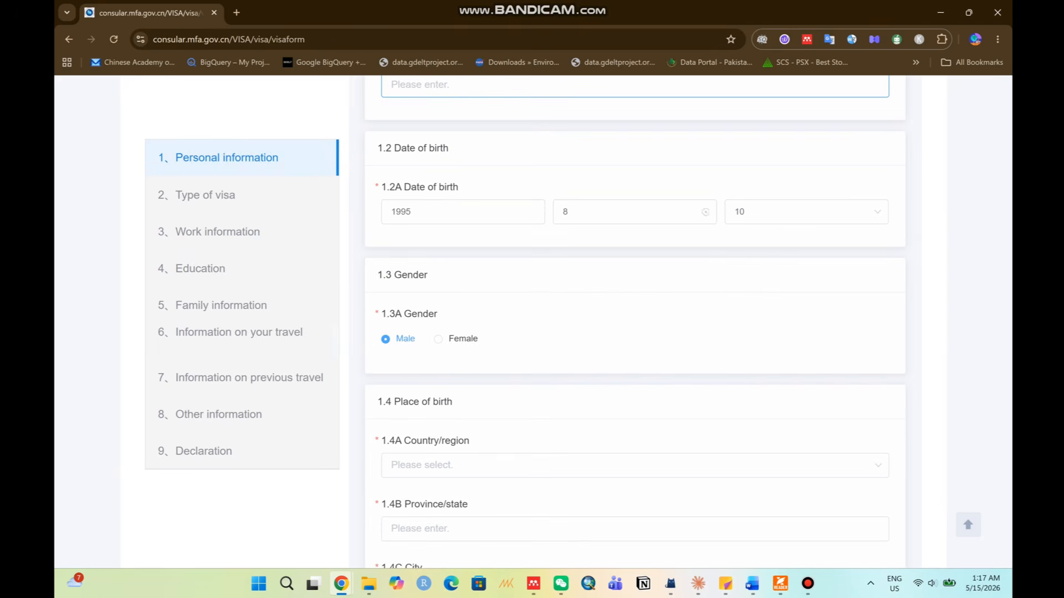
Enter the place of birth as Pakistan, Punjab, Rawalpindi.
scroll(635, 321, down, 3)
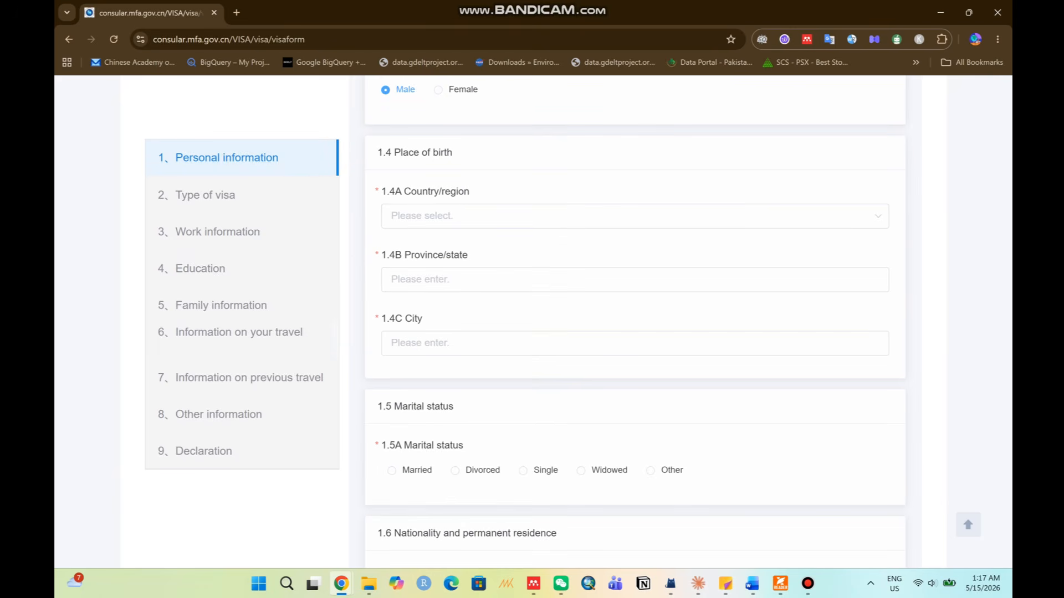
text(pak)
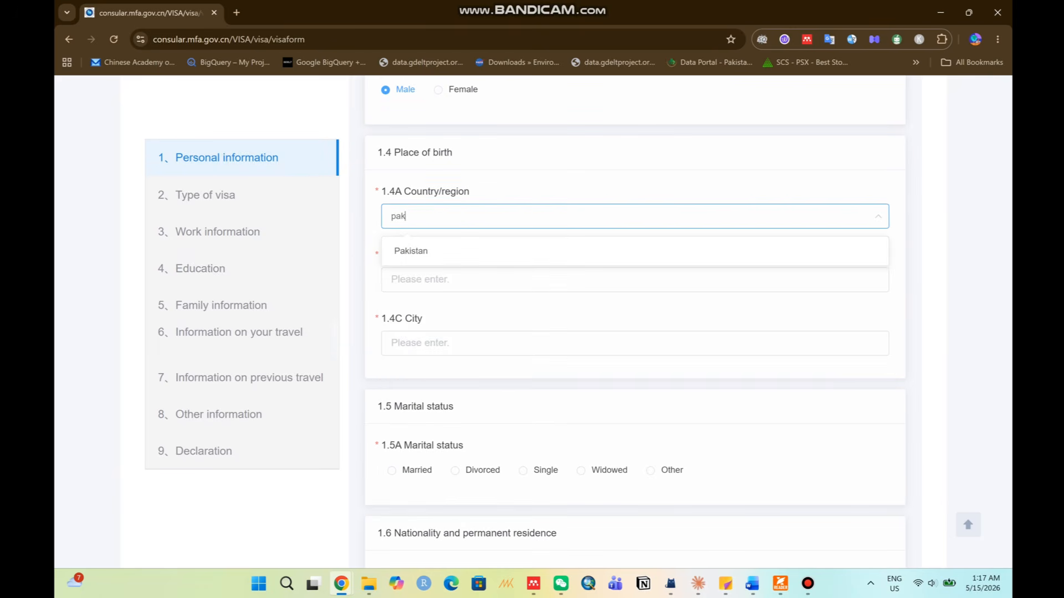
key(Return)
key(Tab)
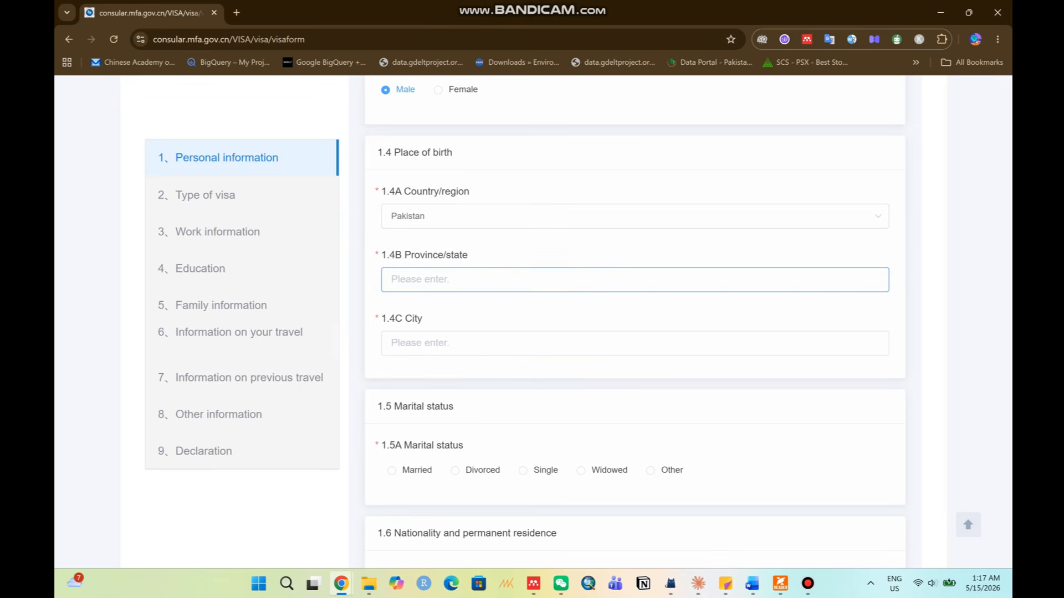
text(Punjab)
key(Tab)
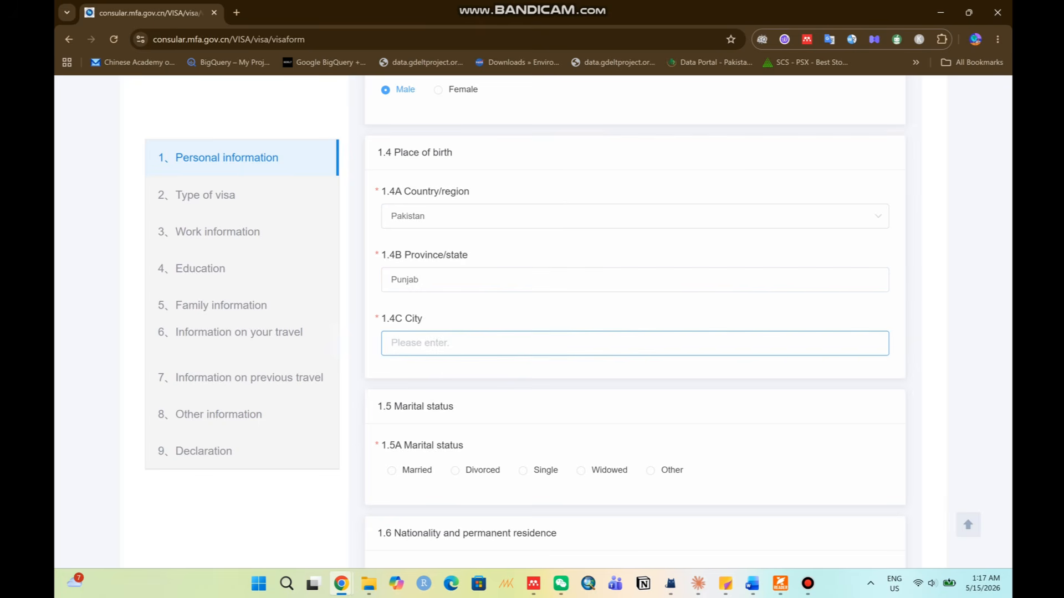
text(Rawalpindi)
Set marital status to Married after briefly trying other options.
scroll(635, 321, down, 3)
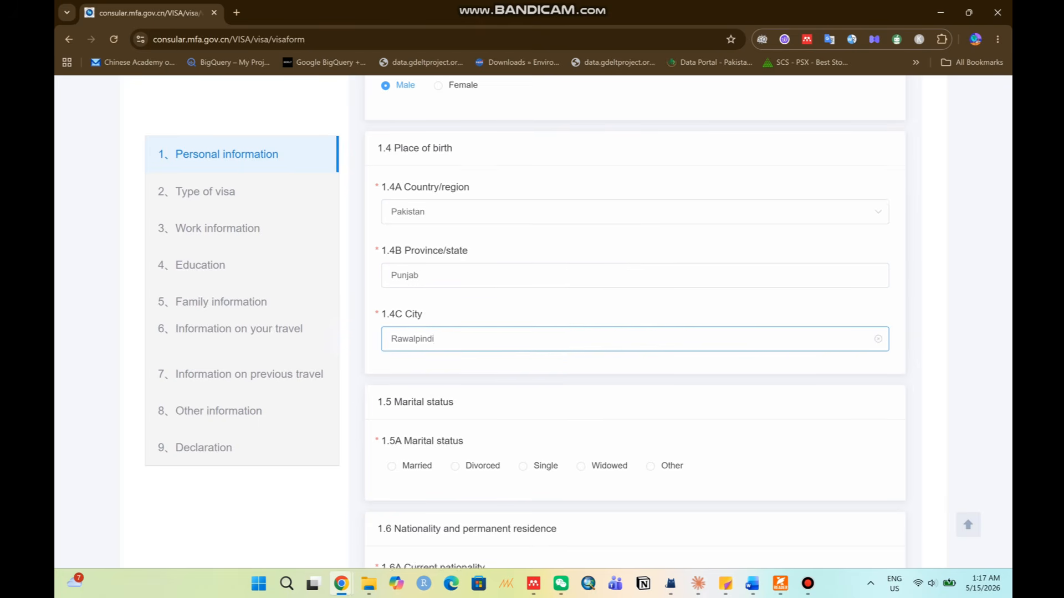
click(391, 284)
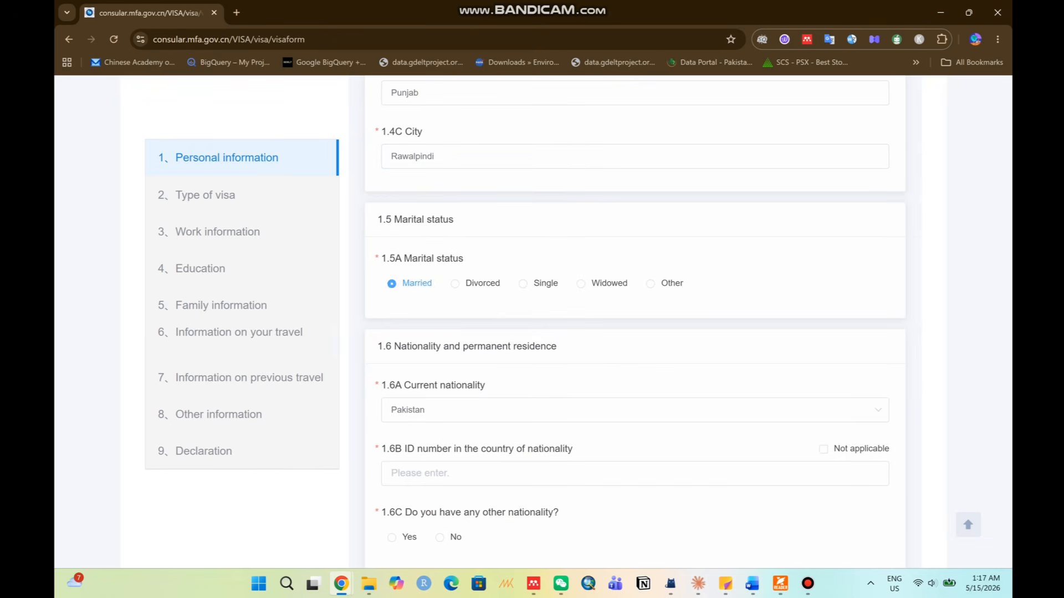
click(523, 284)
click(581, 284)
click(523, 284)
scroll(635, 383, down, 1)
click(392, 221)
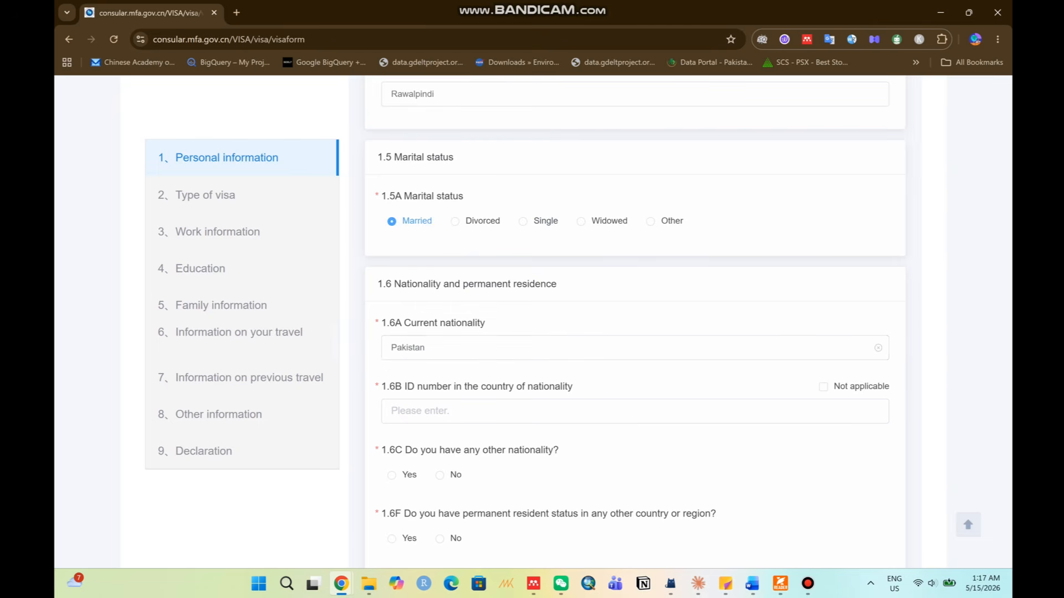
Enter the applicant's national ID number in field 1.6B.
scroll(635, 332, down, 3)
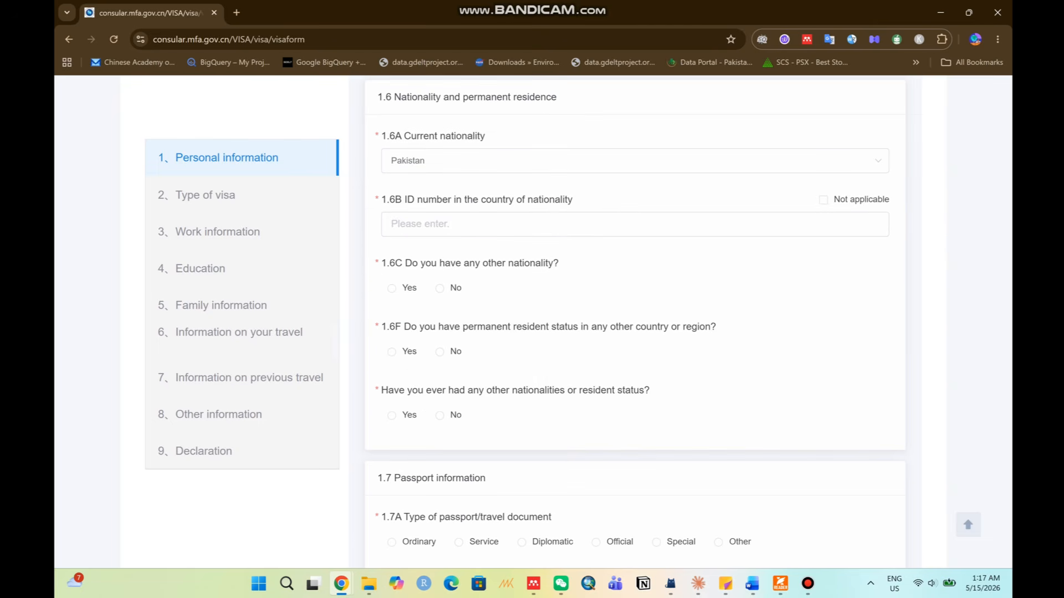
drag(405, 200, 572, 200)
click(416, 224)
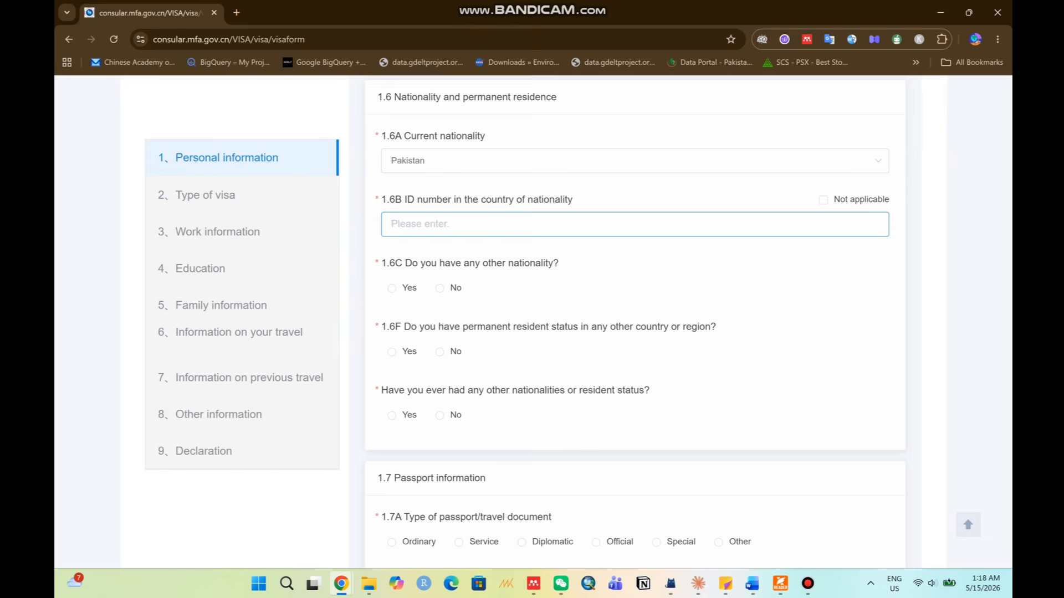
text(1234512345678)
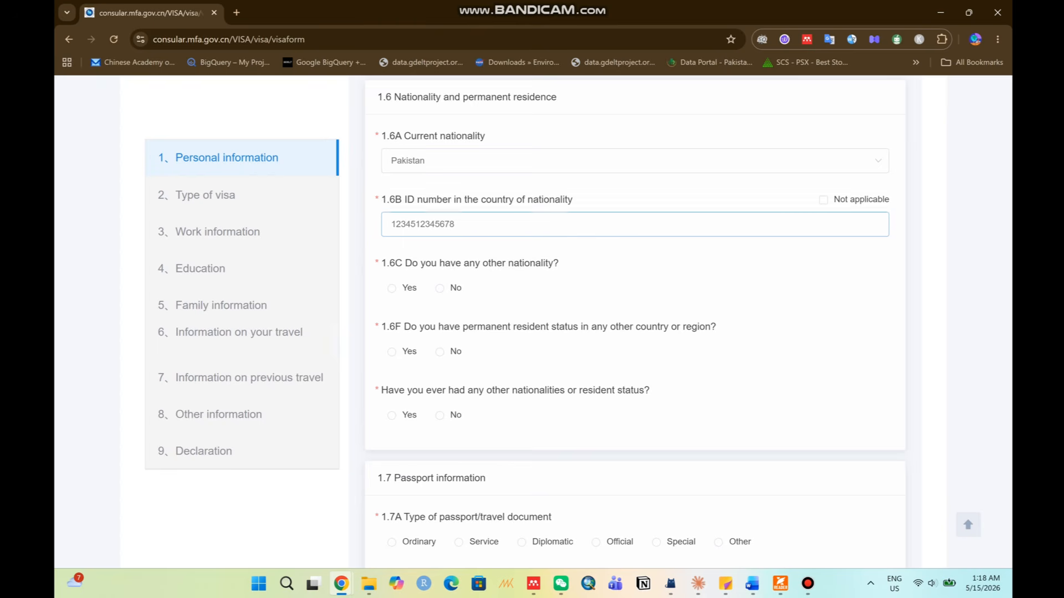
Answer No to other nationality, permanent residence elsewhere, and past nationalities.
drag(419, 264, 560, 264)
click(560, 265)
click(439, 288)
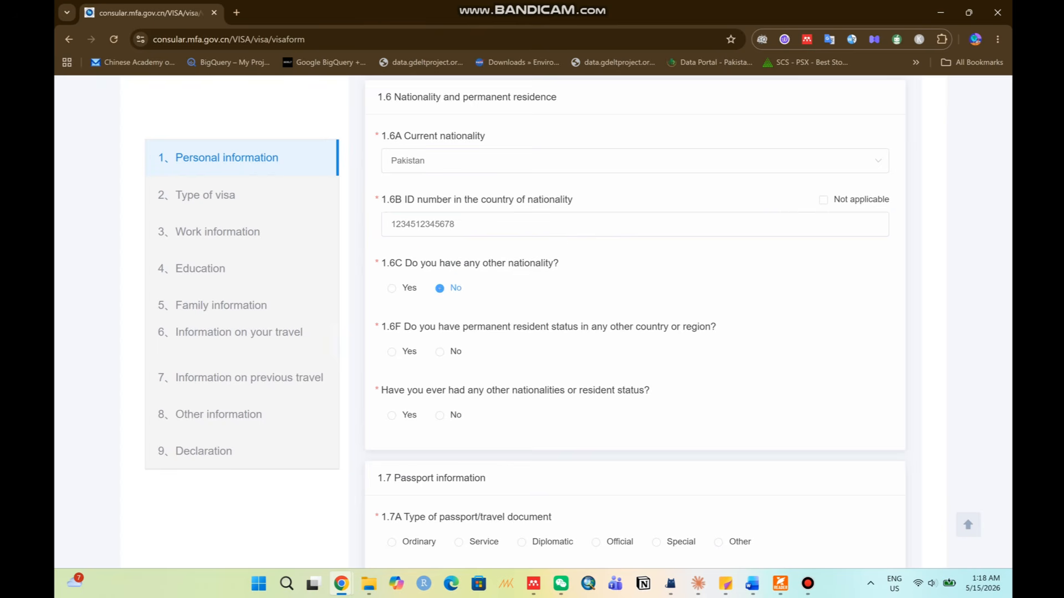
drag(411, 327, 687, 327)
click(687, 328)
click(440, 352)
drag(397, 391, 631, 391)
click(632, 391)
click(440, 416)
scroll(635, 322, down, 6)
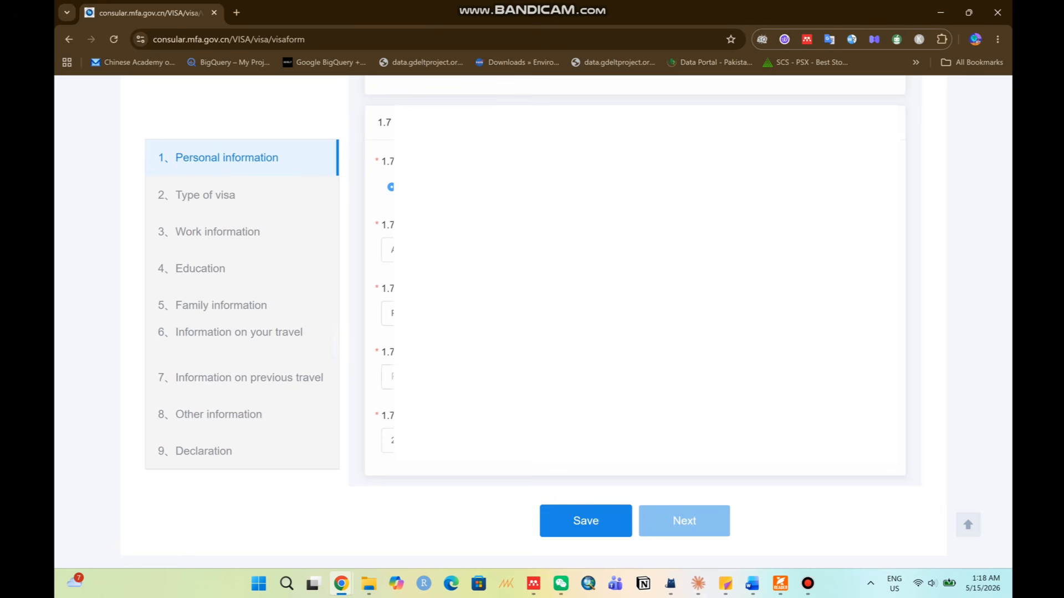
Fill the last passport field in section 1.7 and save the personal information entered so far.
click(392, 377)
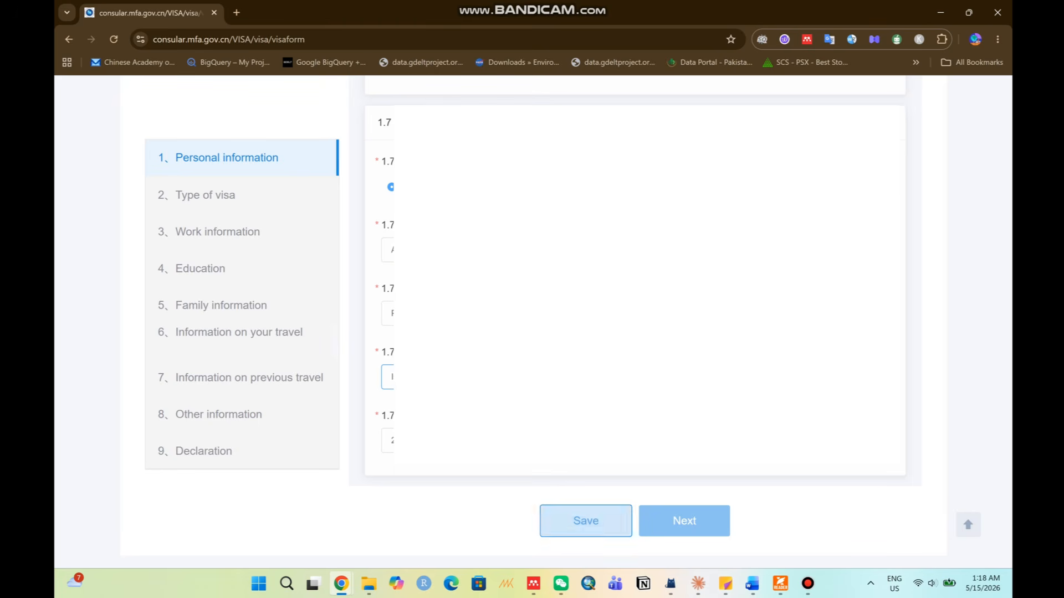
click(586, 521)
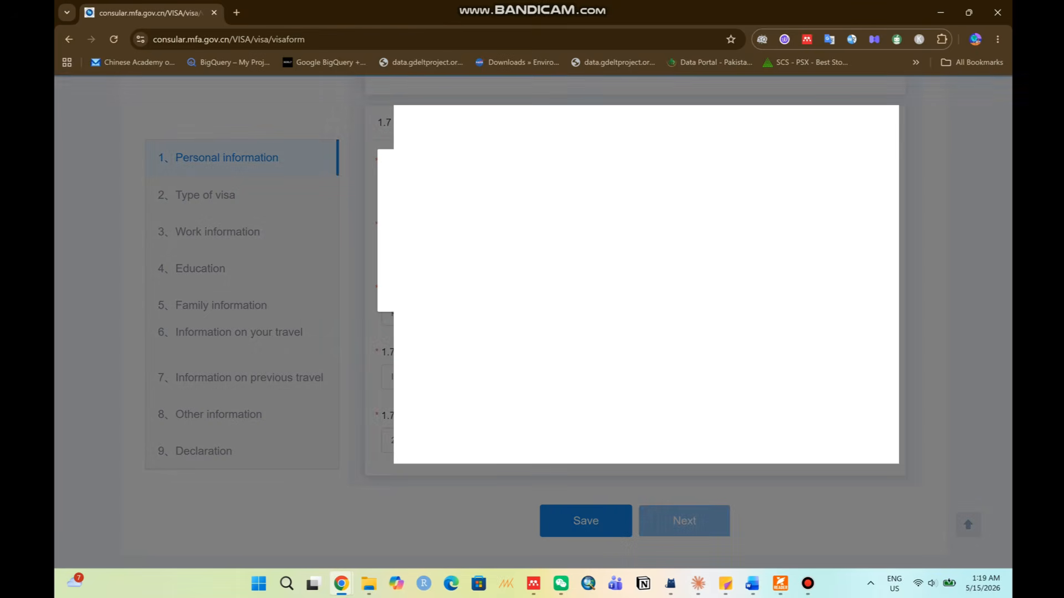
click(533, 285)
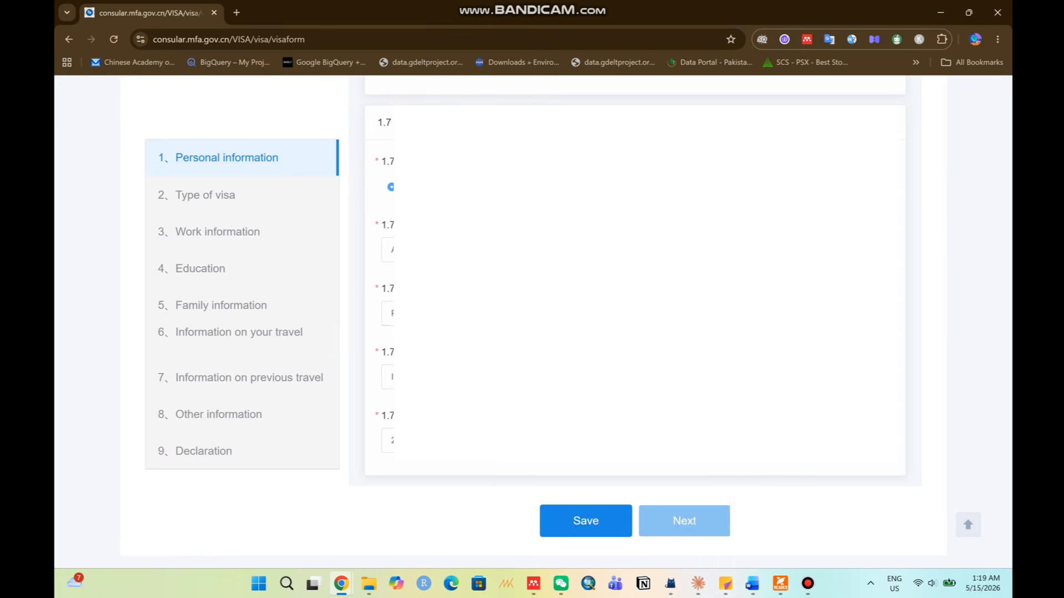
scroll(635, 321, up, 14)
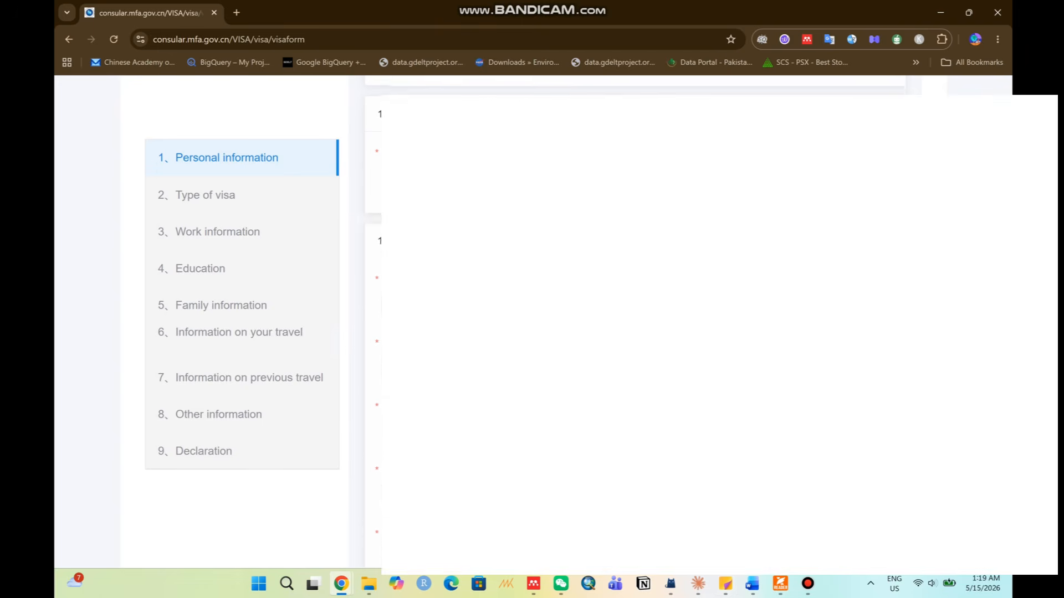
scroll(244, 321, up, 3)
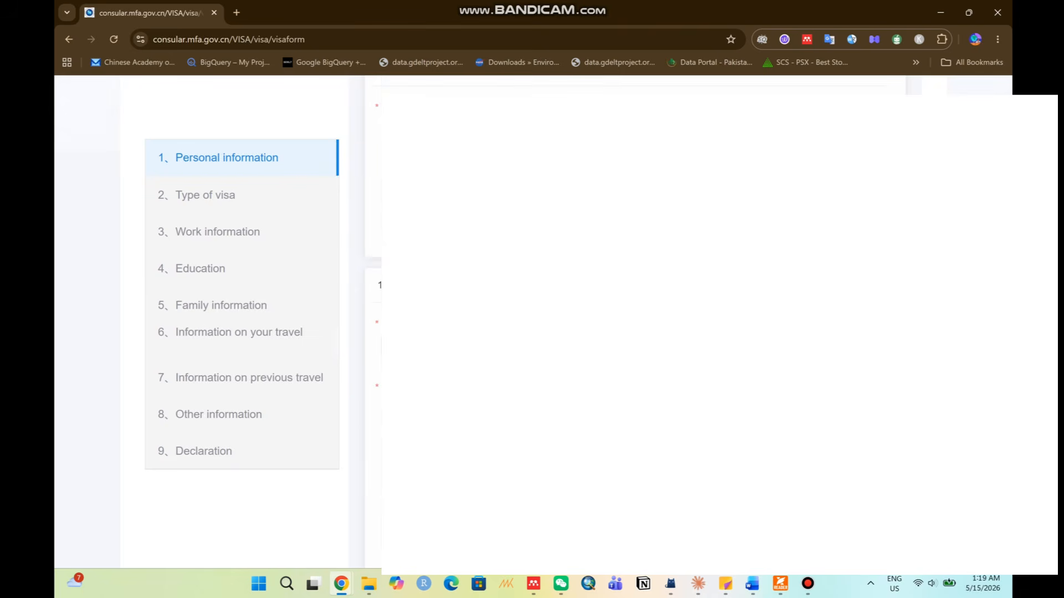
scroll(478, 321, down, 5)
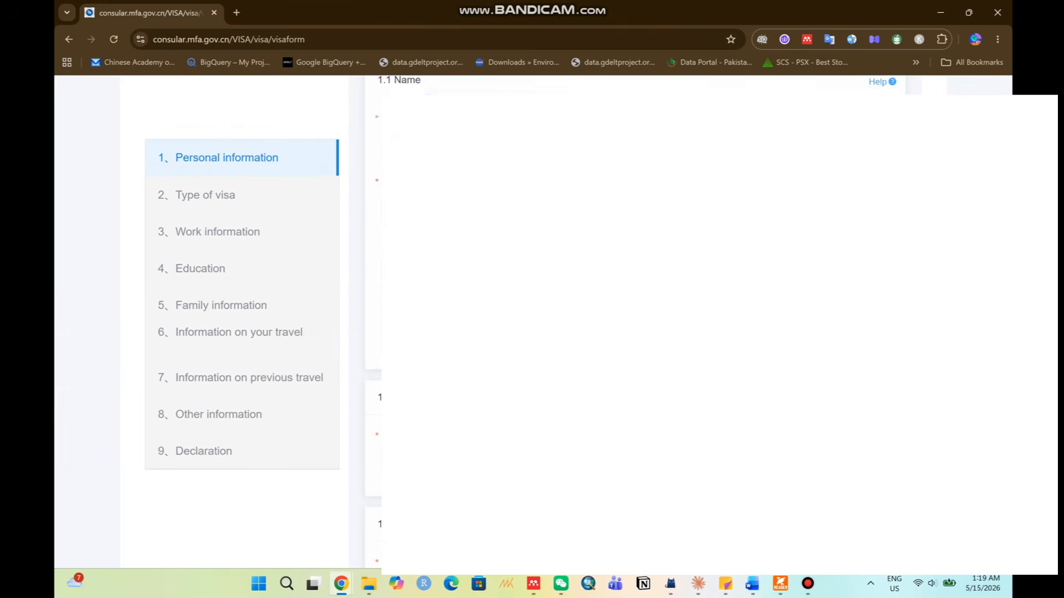
scroll(479, 322, down, 3)
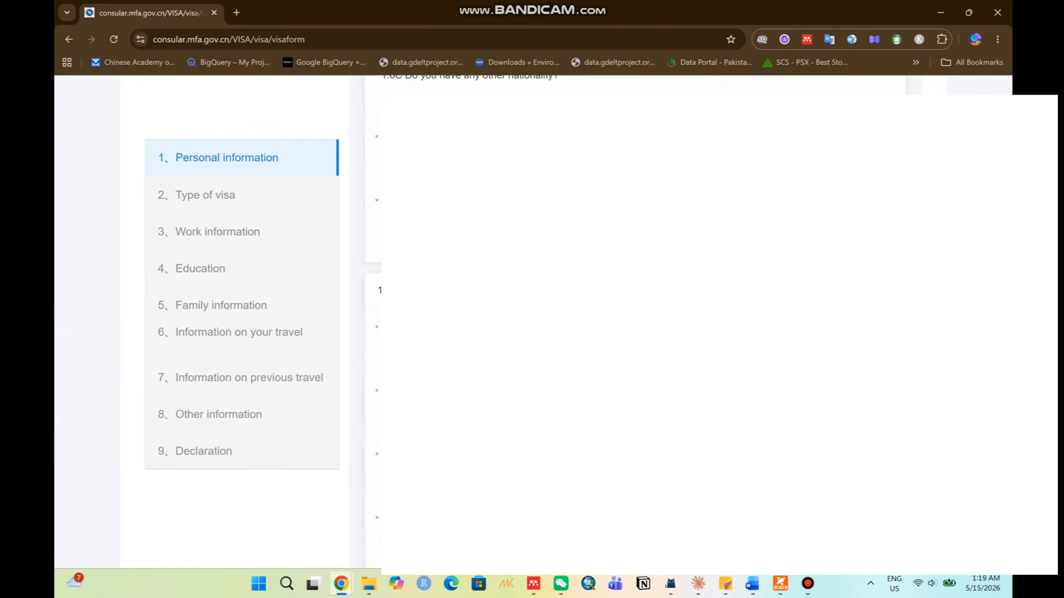
Choose (X1) Long-term study as the visa type with Normal service.
click(576, 521)
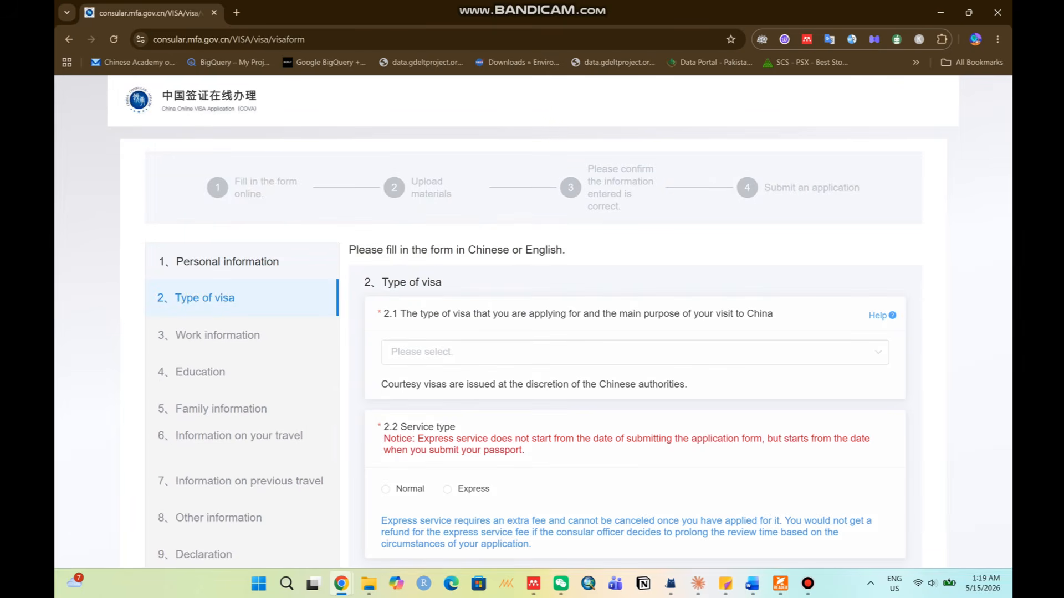
drag(398, 314, 774, 313)
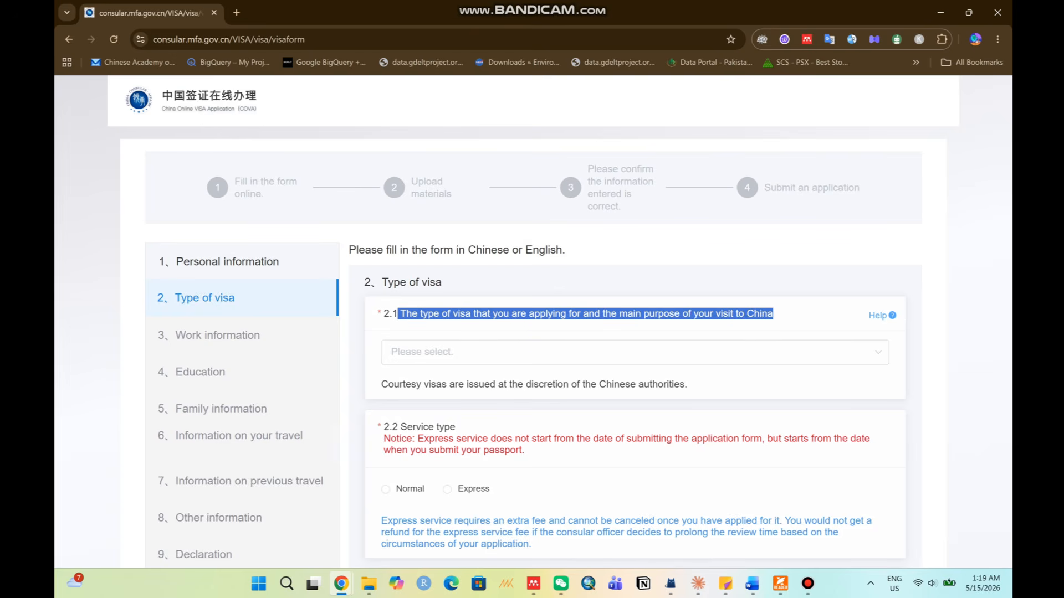
click(635, 353)
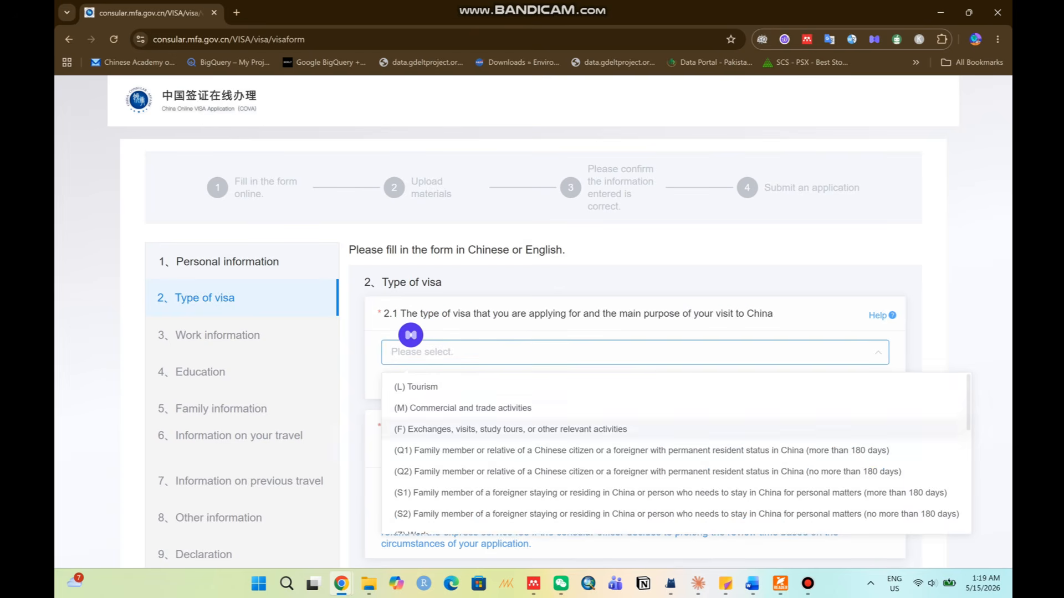
scroll(676, 452, down, 4)
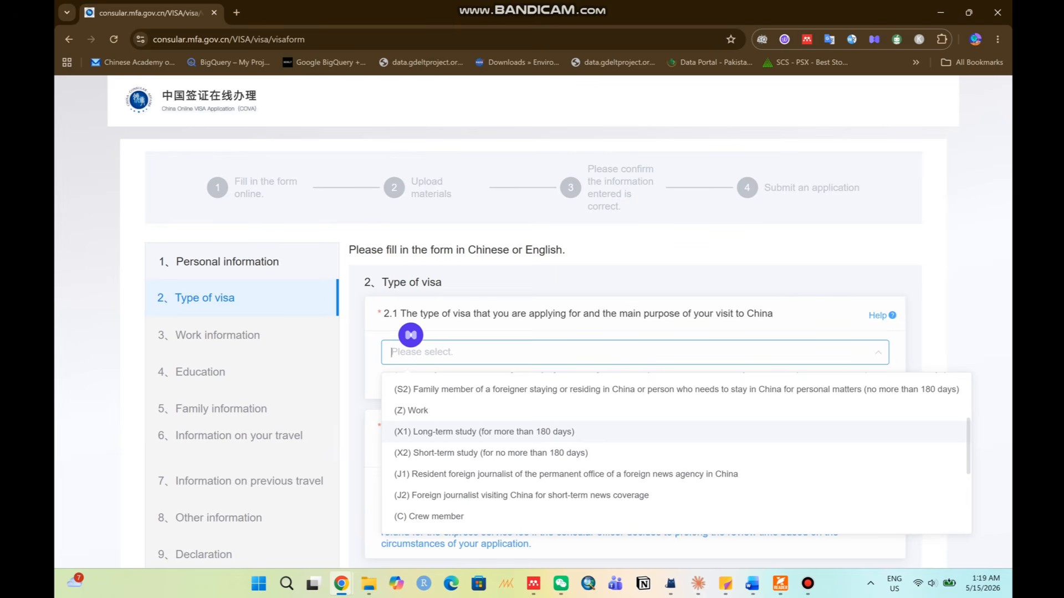
click(483, 432)
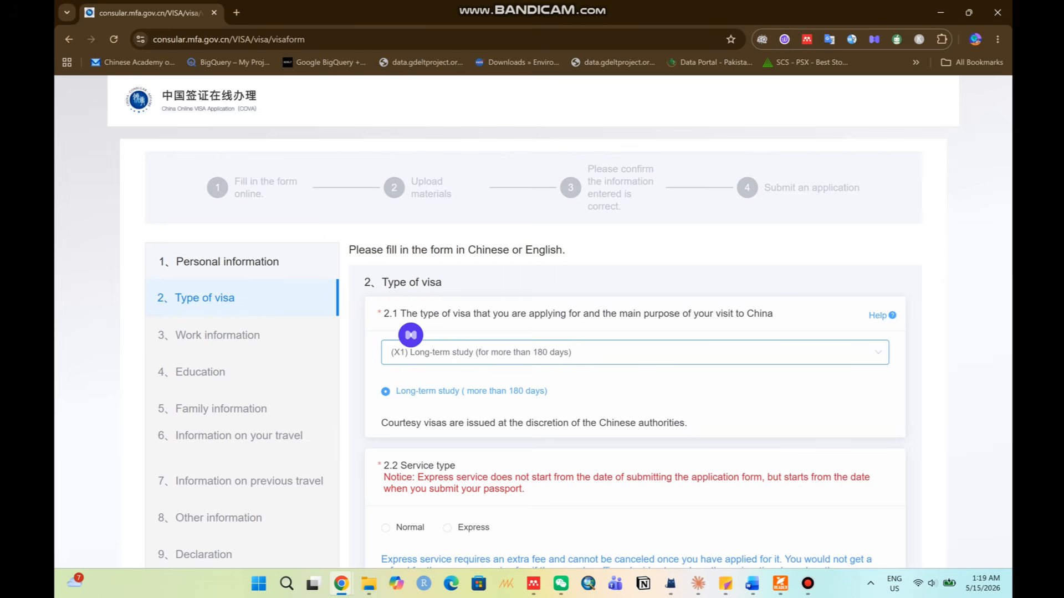
scroll(634, 321, down, 5)
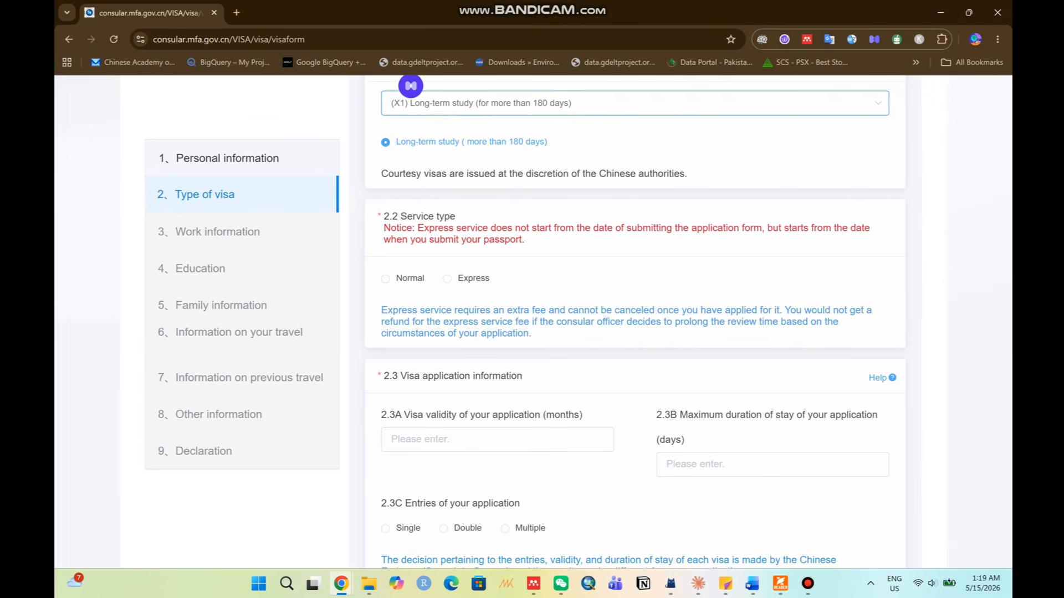
drag(400, 217, 455, 217)
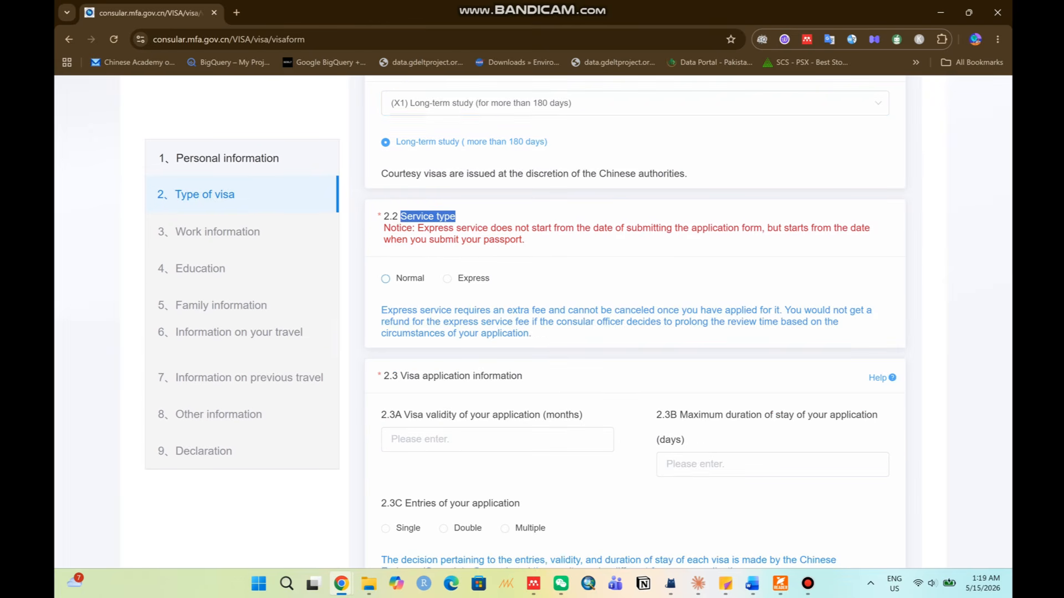
click(405, 264)
click(386, 279)
Enter a visa validity of 36 months and a maximum stay of 365 days.
scroll(635, 322, down, 2)
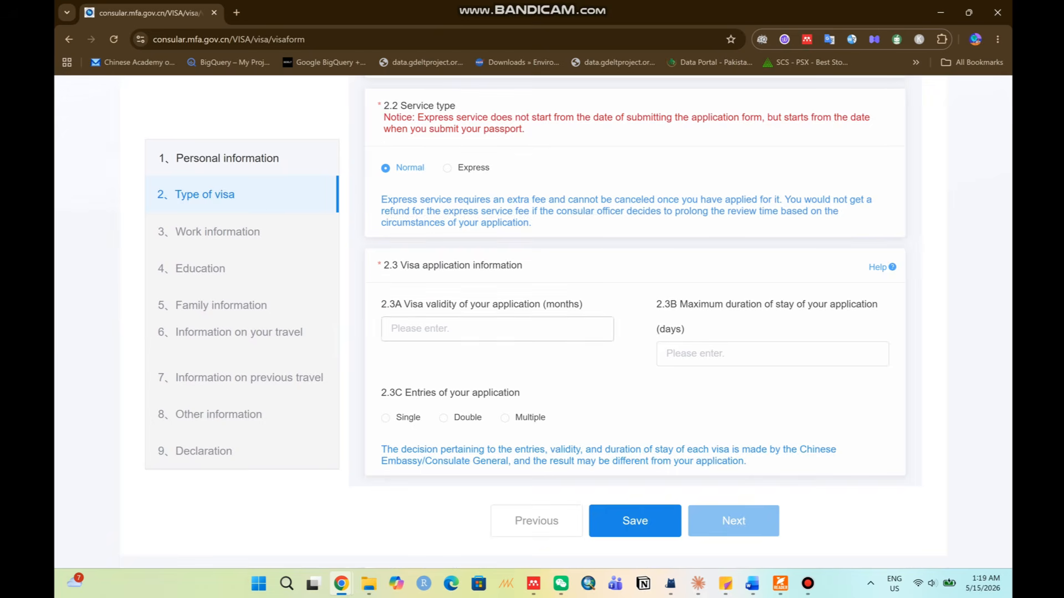
drag(404, 304, 584, 306)
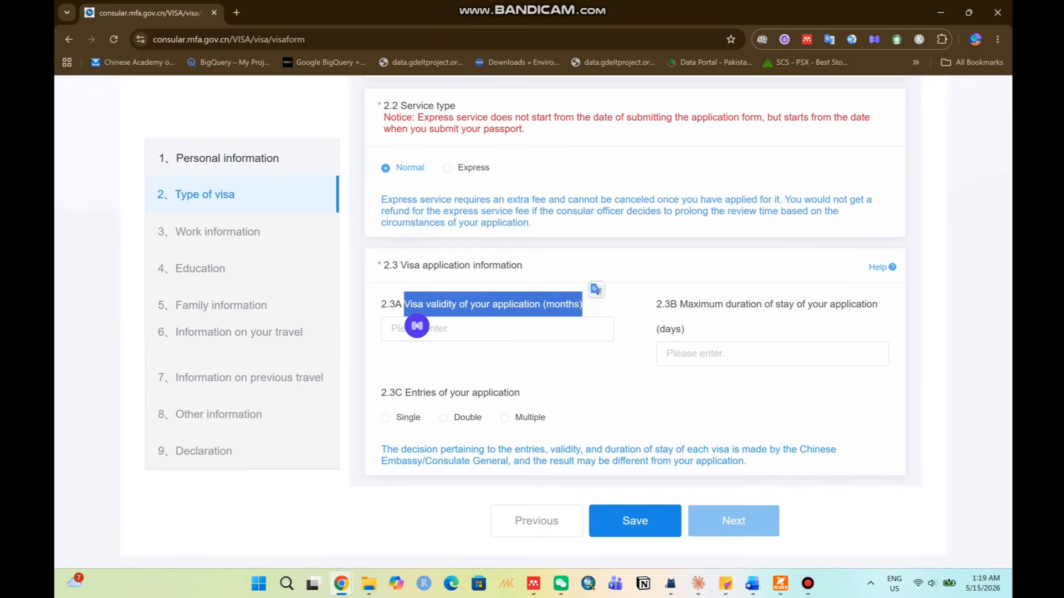
click(590, 310)
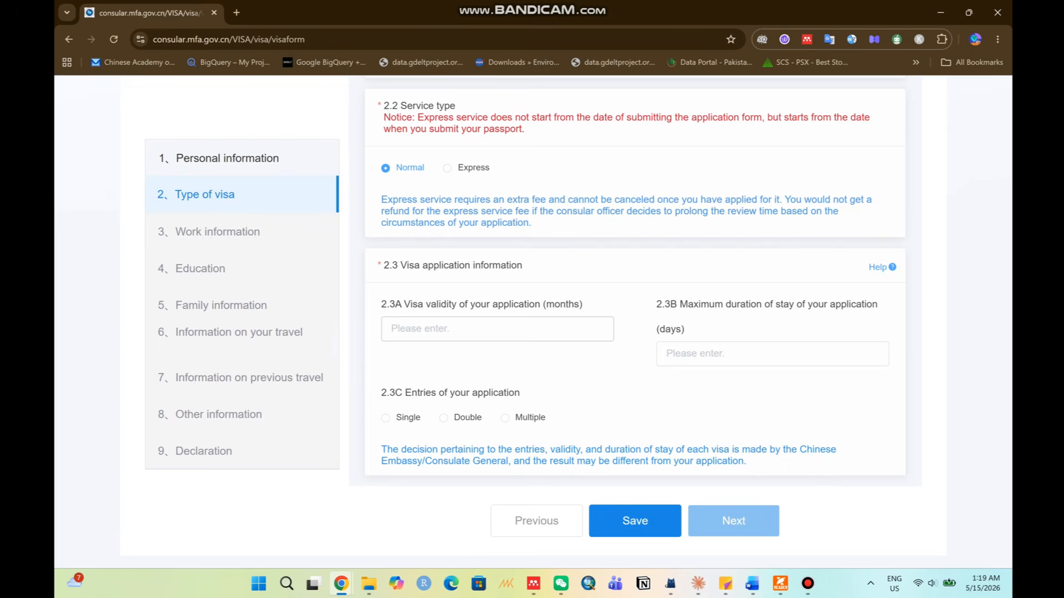
click(496, 330)
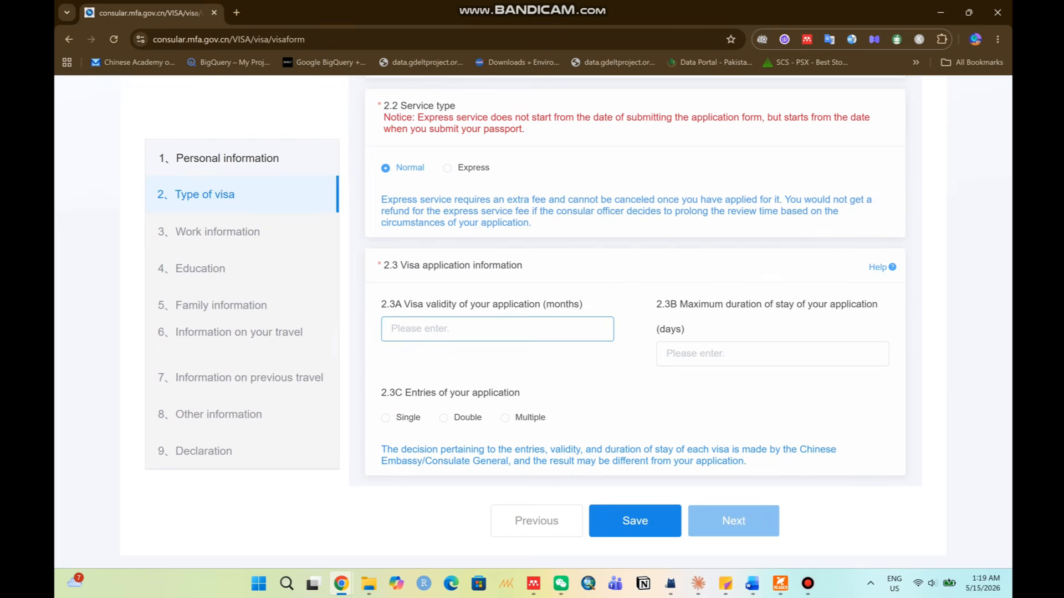
text(36)
drag(748, 304, 670, 306)
click(698, 354)
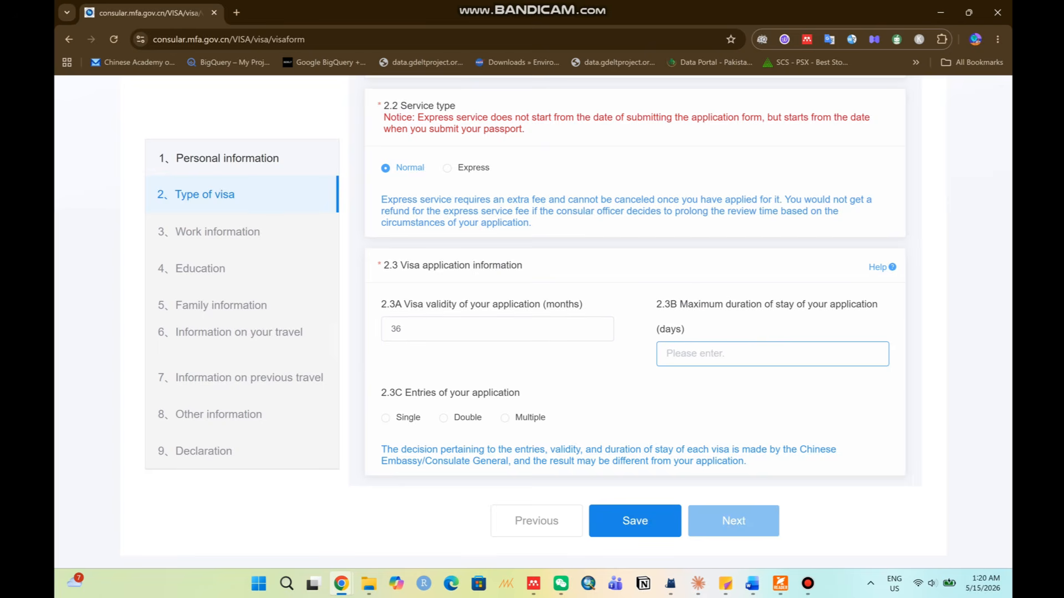
text(365)
Set the number of entries under 2.3C to Multiple.
click(505, 418)
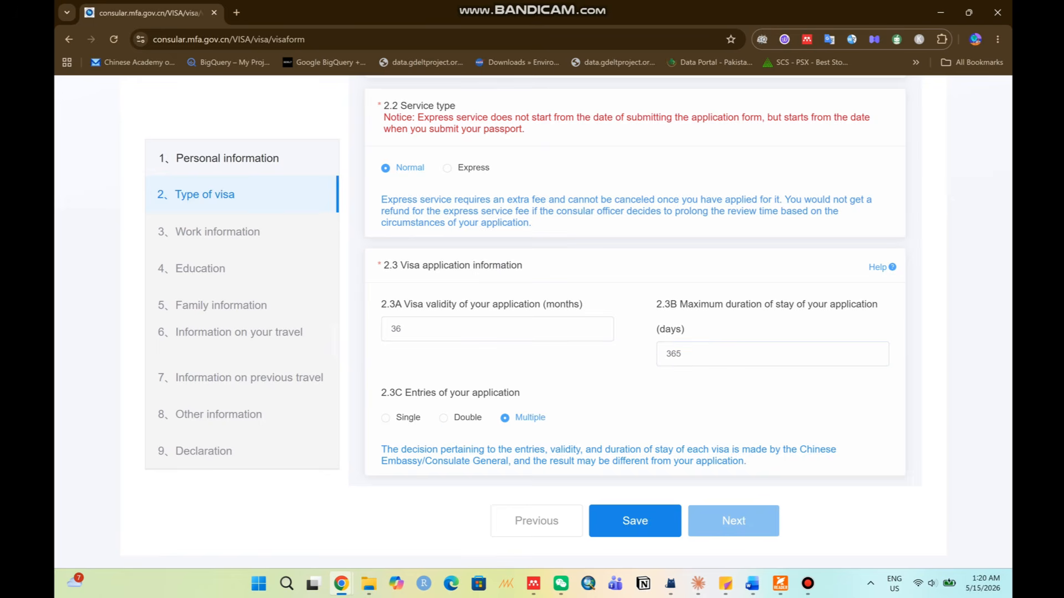
click(386, 418)
double_click(396, 329)
click(497, 368)
click(504, 418)
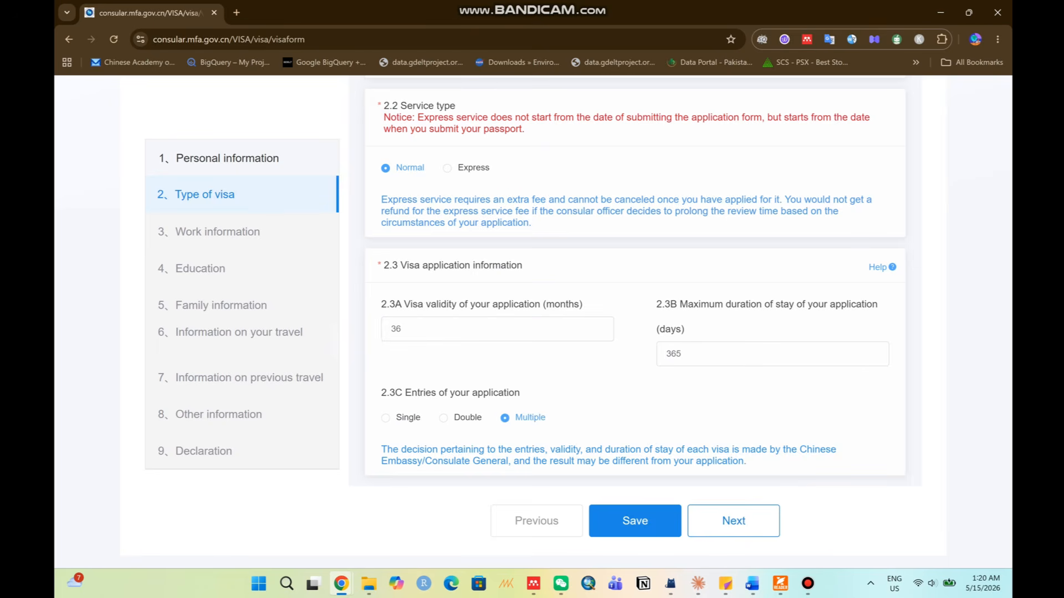
In Work information, choose Other as current occupation and specify 'Unemployed'.
click(733, 521)
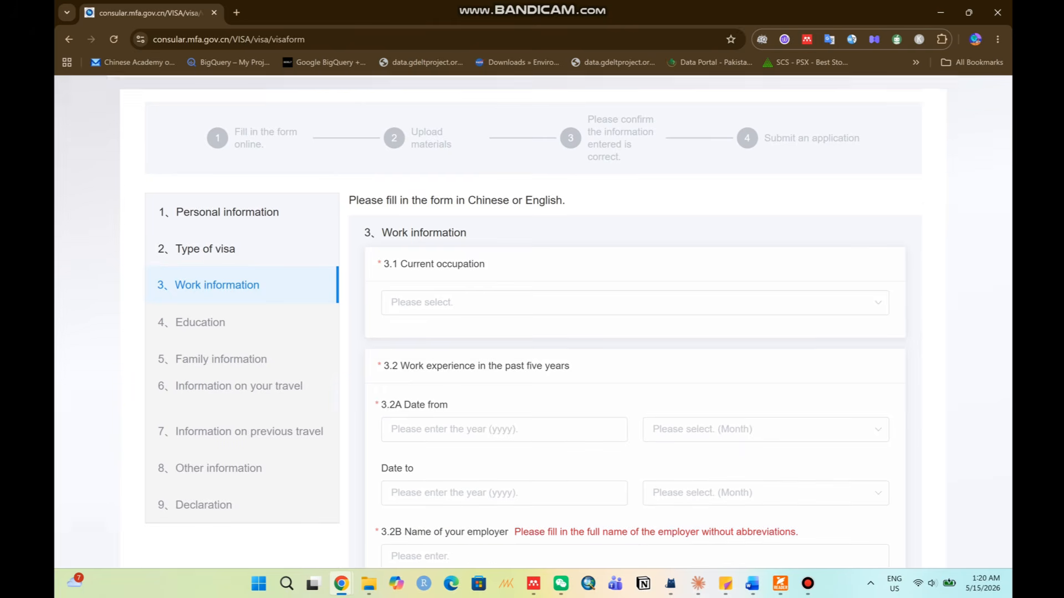
click(635, 293)
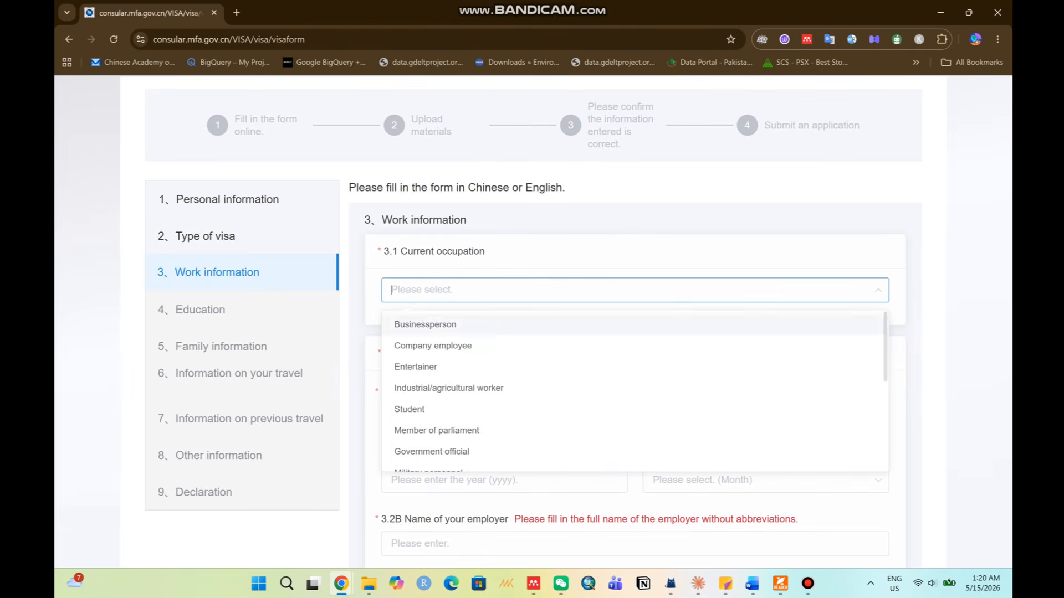
scroll(635, 391, down, 5)
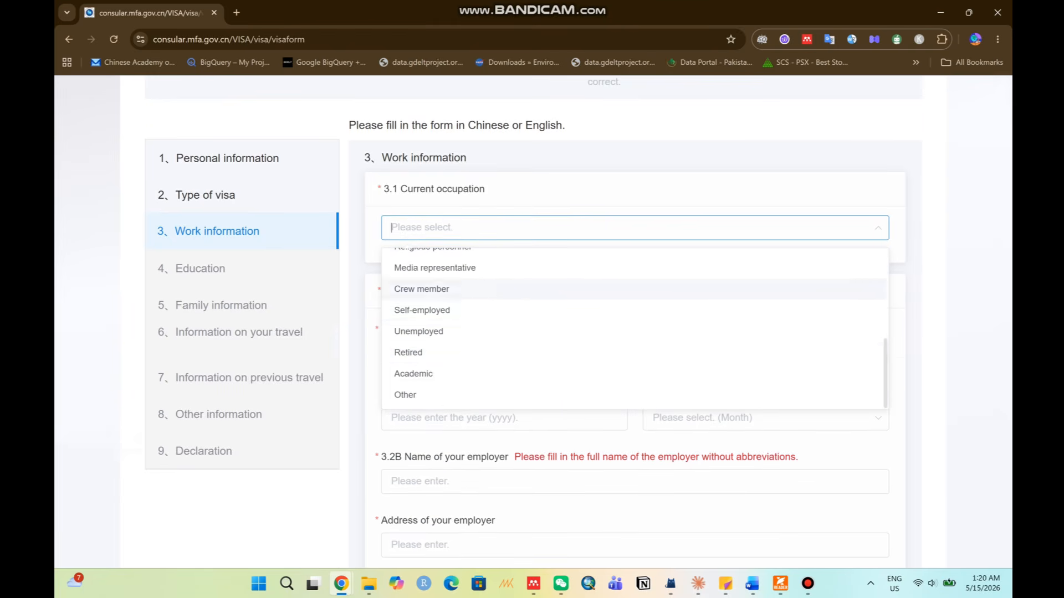
scroll(635, 310, up, 3)
scroll(634, 374, down, 3)
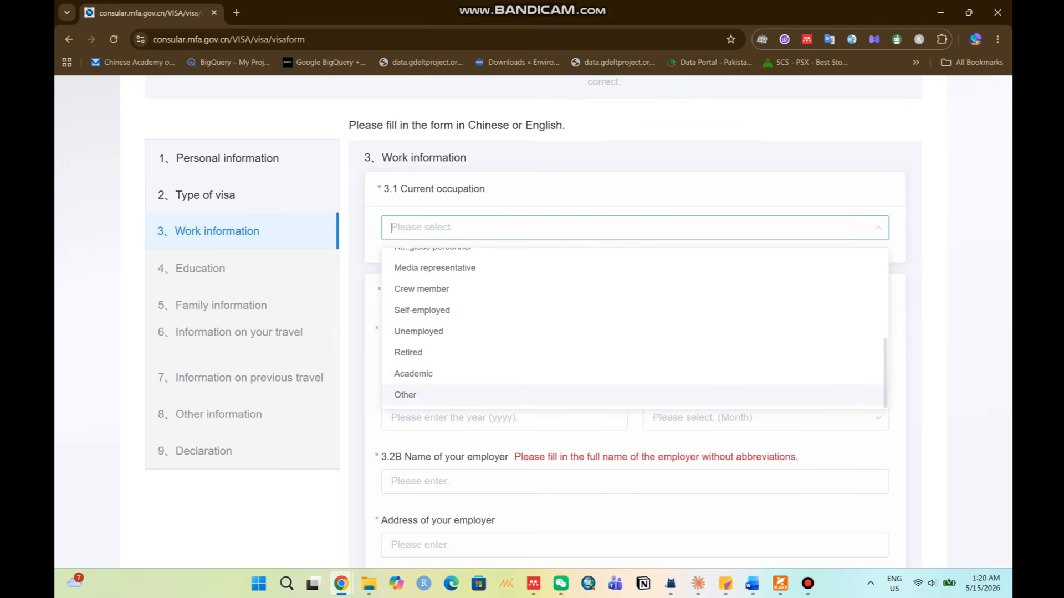
click(635, 396)
click(635, 292)
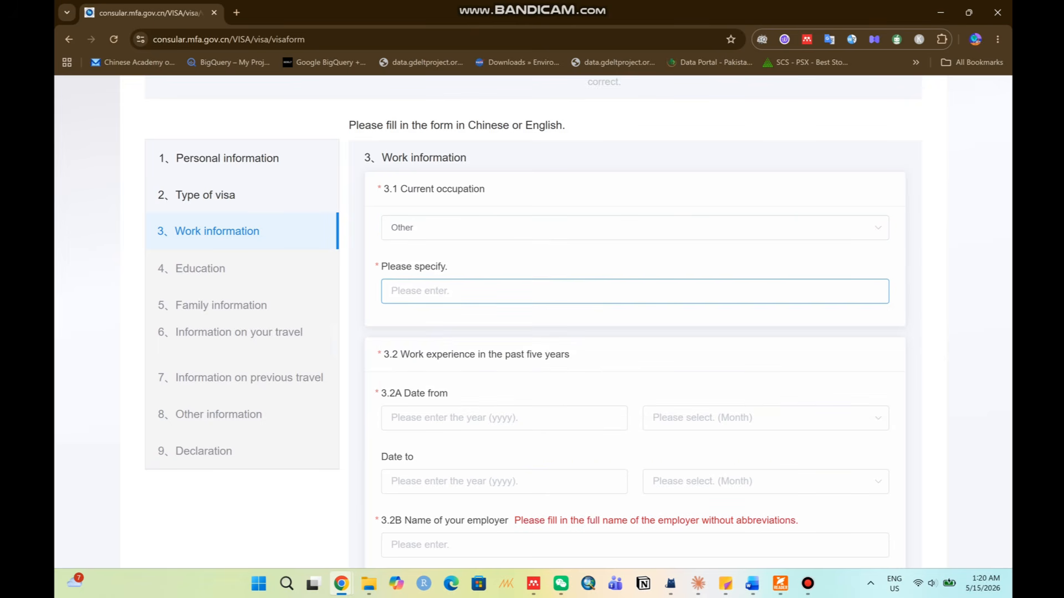
text(Unemployed)
scroll(635, 321, down, 2)
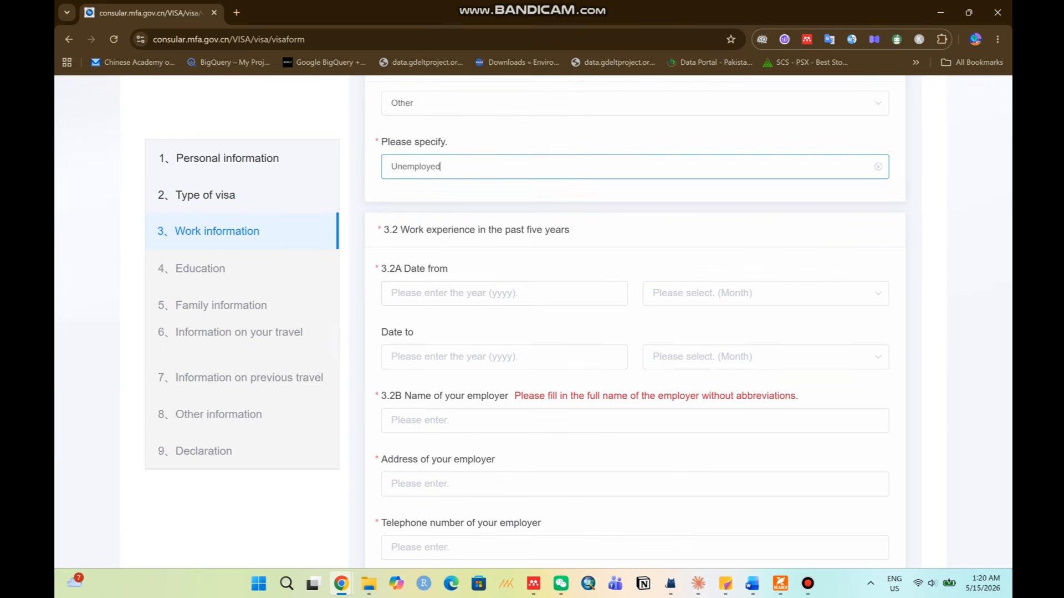
drag(401, 230, 592, 231)
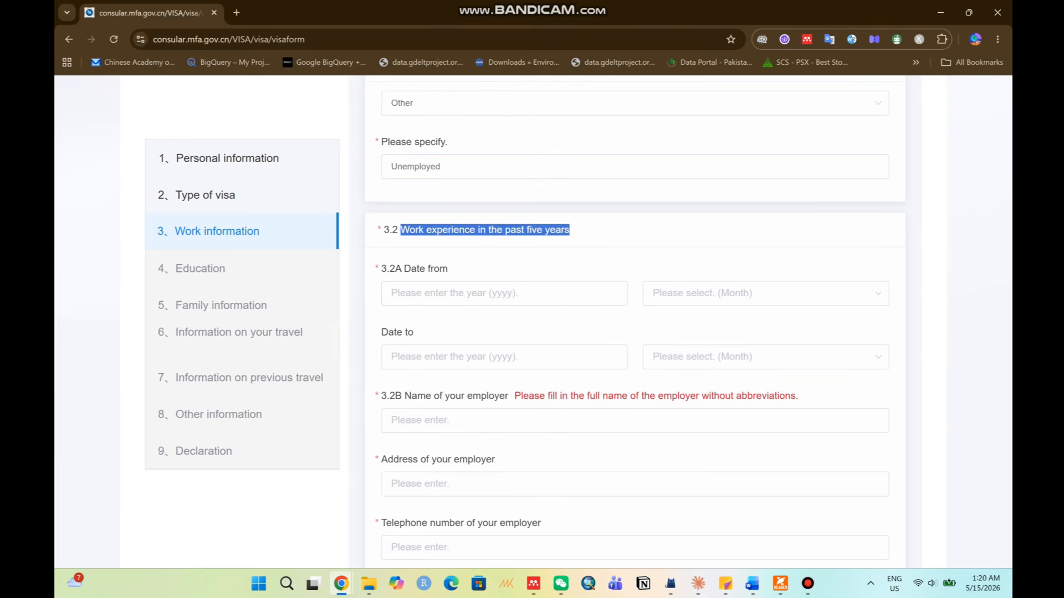
click(593, 233)
click(504, 294)
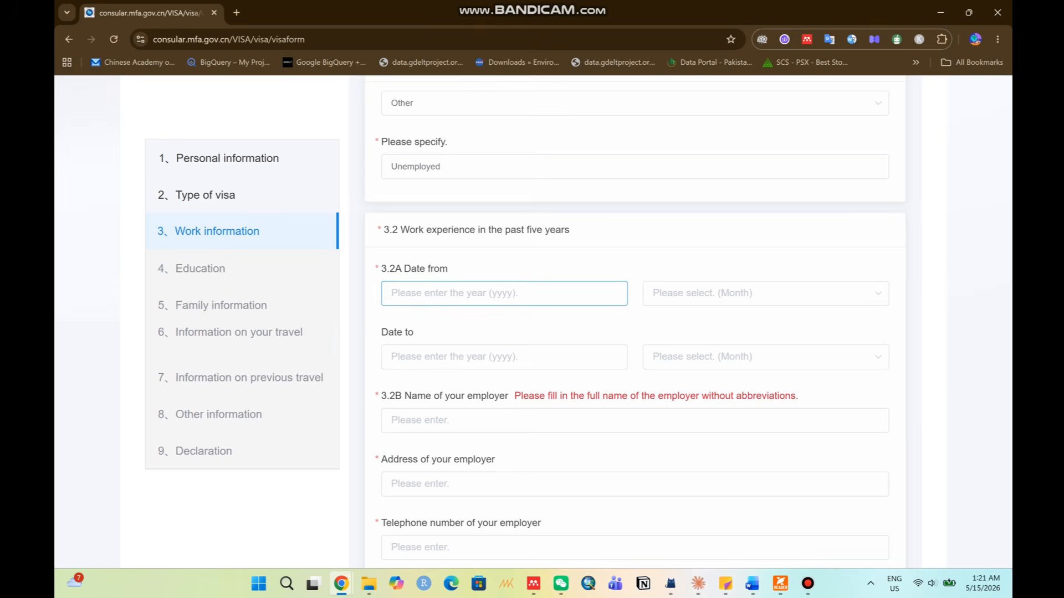
Change the current occupation selection to Unemployed from the list.
click(635, 103)
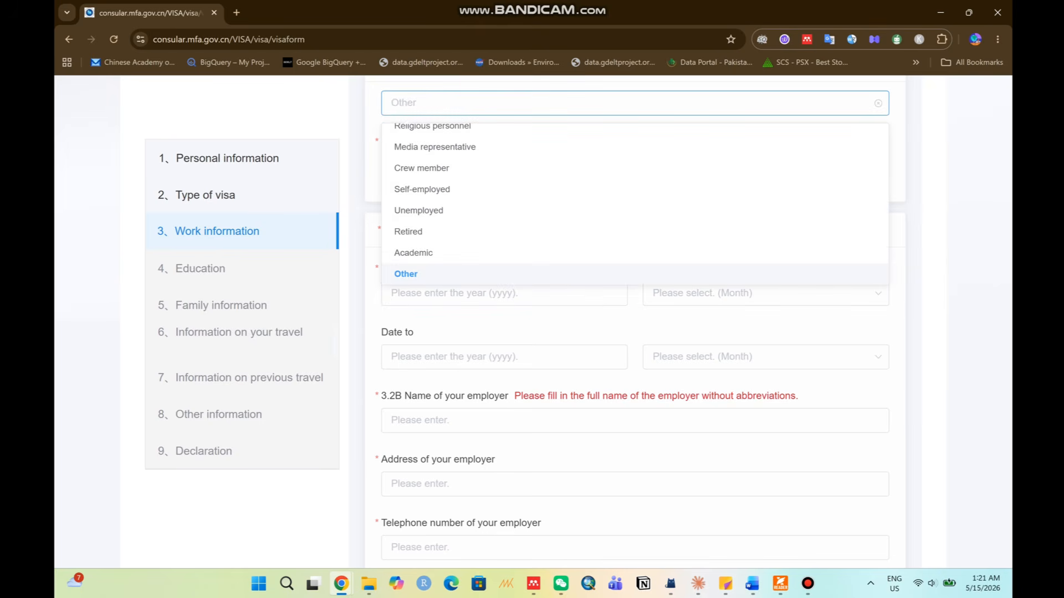
scroll(634, 252, up, 1)
scroll(634, 310, up, 8)
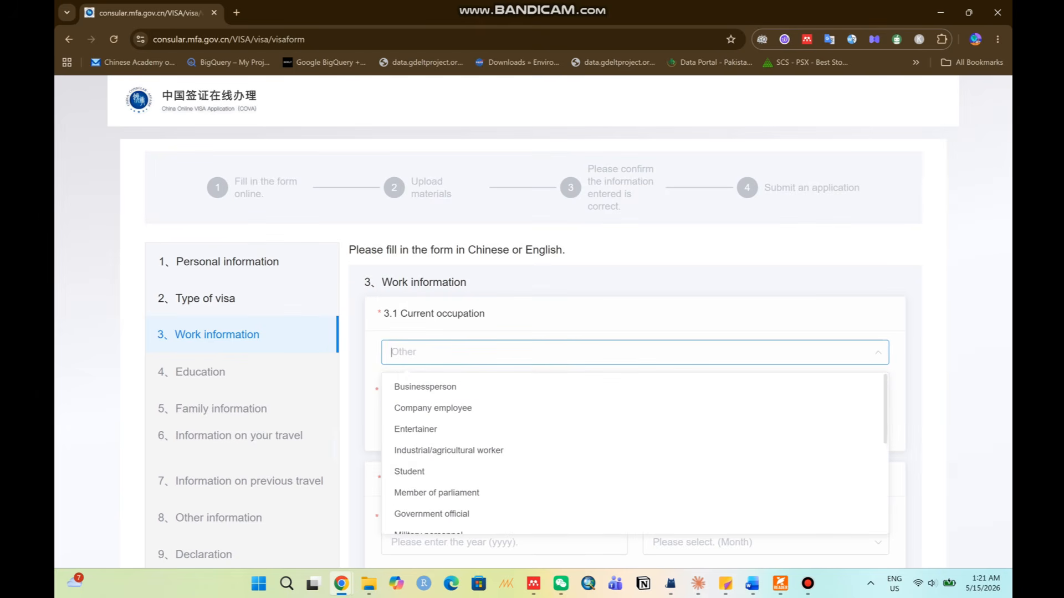
scroll(635, 421, down, 6)
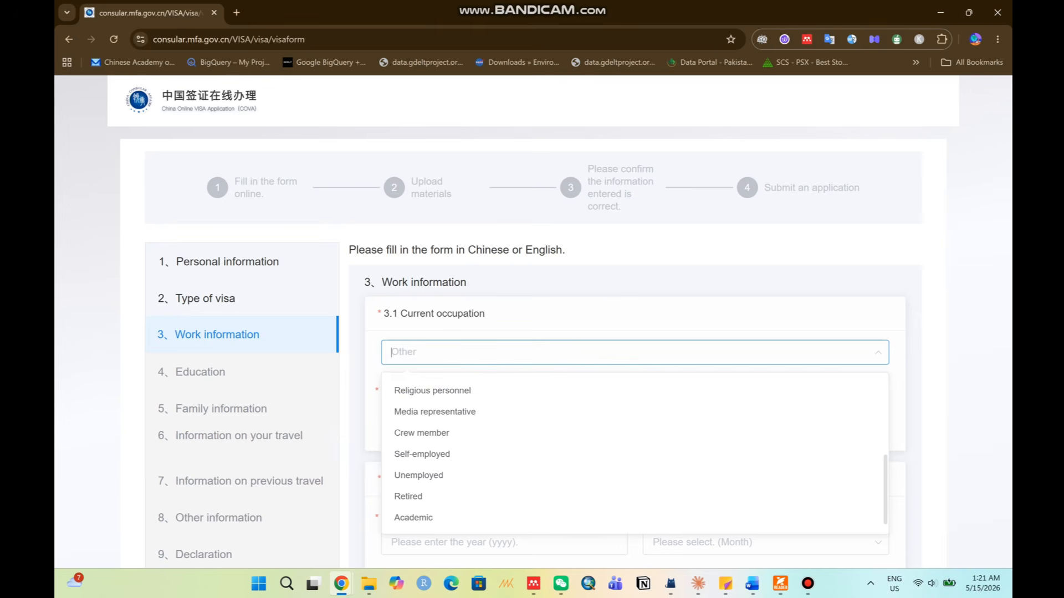
click(419, 456)
scroll(418, 456, down, 2)
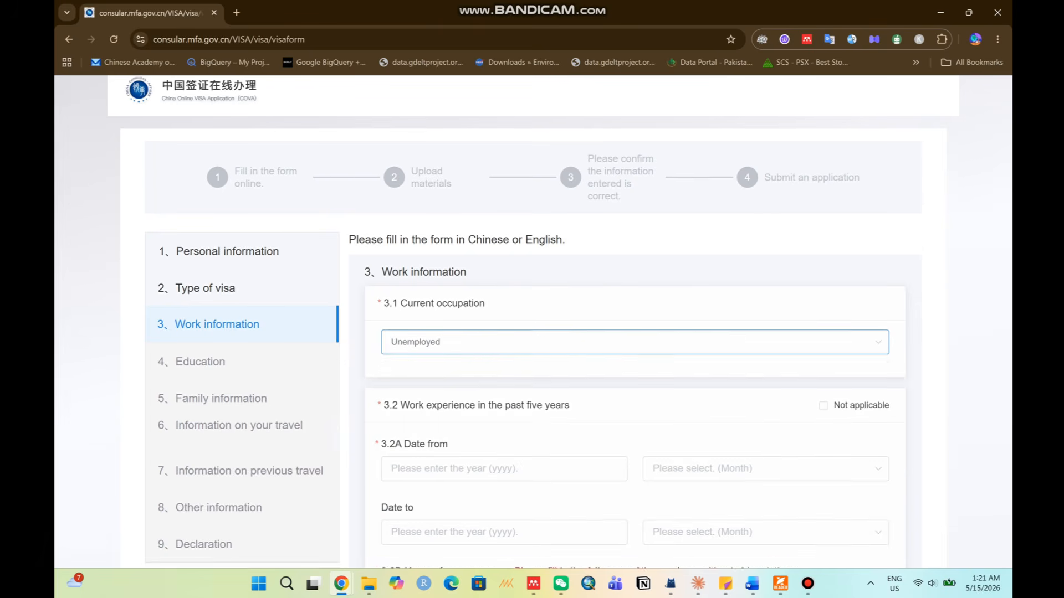
scroll(635, 332, down, 1)
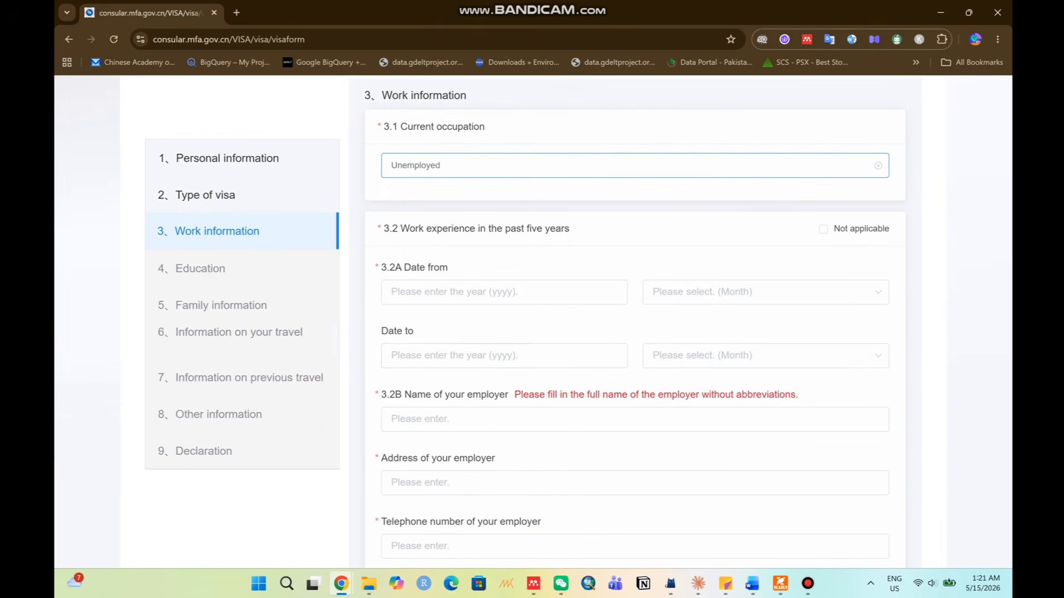
Mark past five-year work experience Not applicable, specify 'NA', and continue to Education.
click(823, 229)
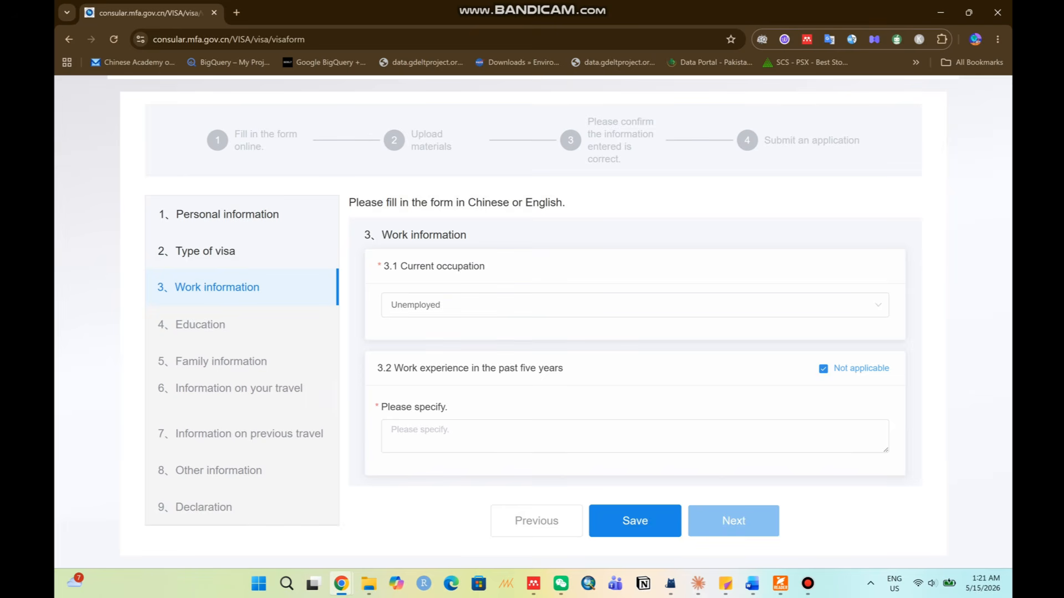
click(824, 368)
scroll(823, 368, down, 2)
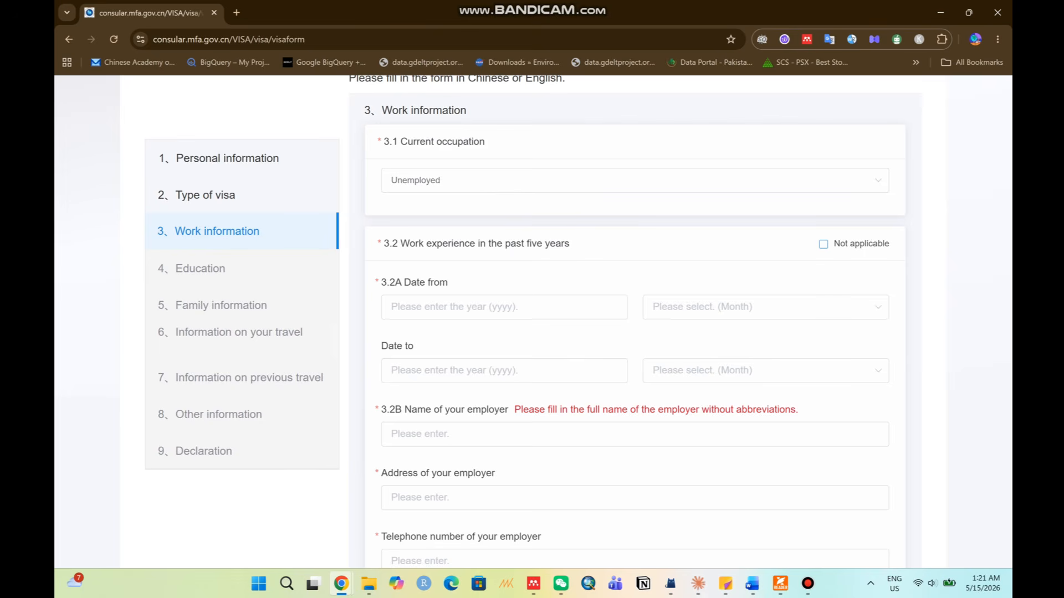
click(823, 244)
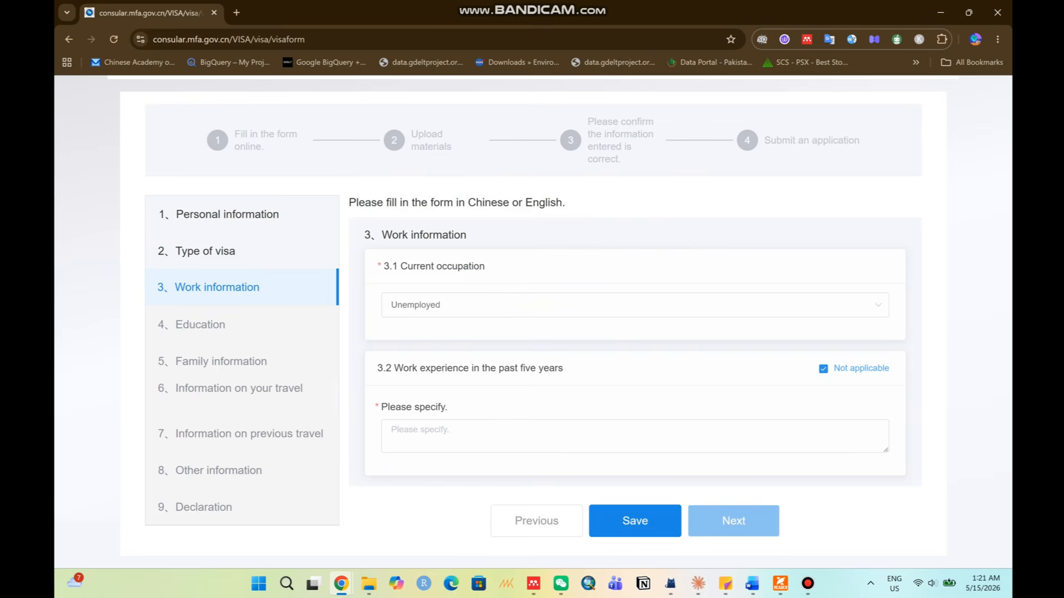
click(402, 432)
text(NA)
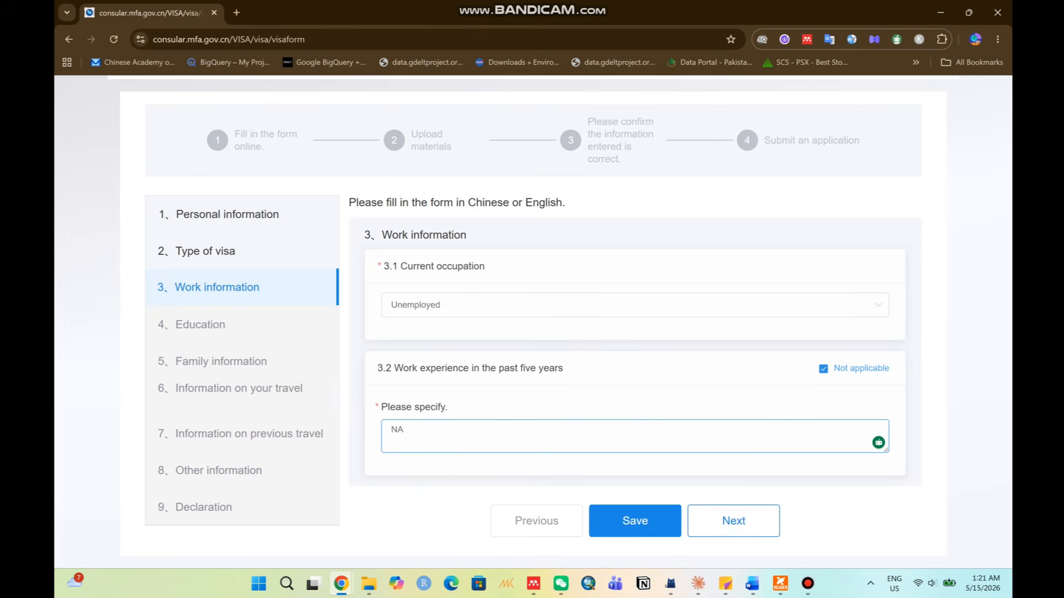
click(733, 521)
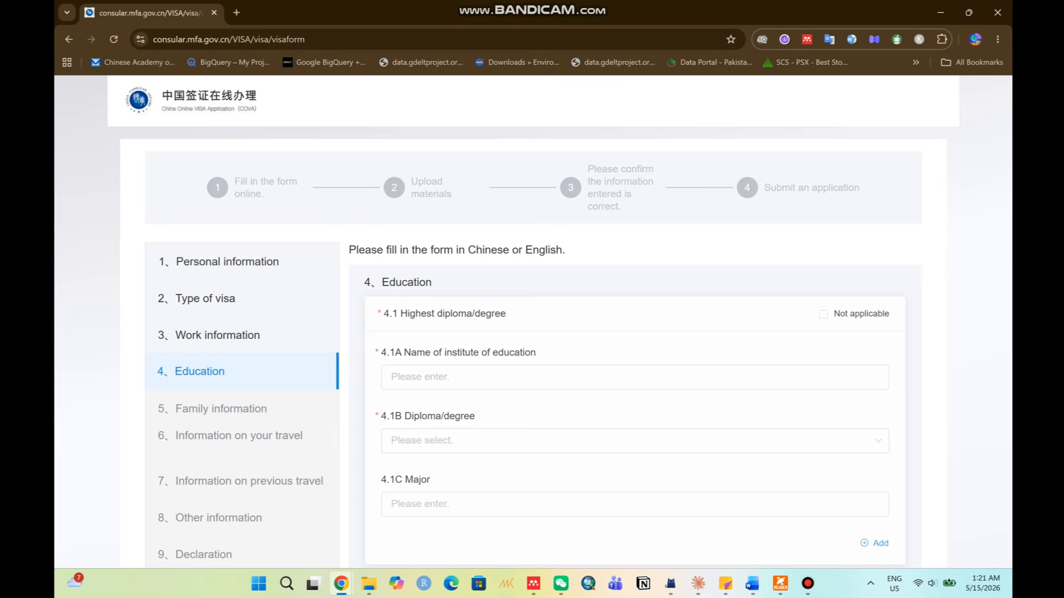
Enter institute 'QAU', degree Master's or equivalent, major 'Economics', then go to Family information.
scroll(533, 322, down, 1)
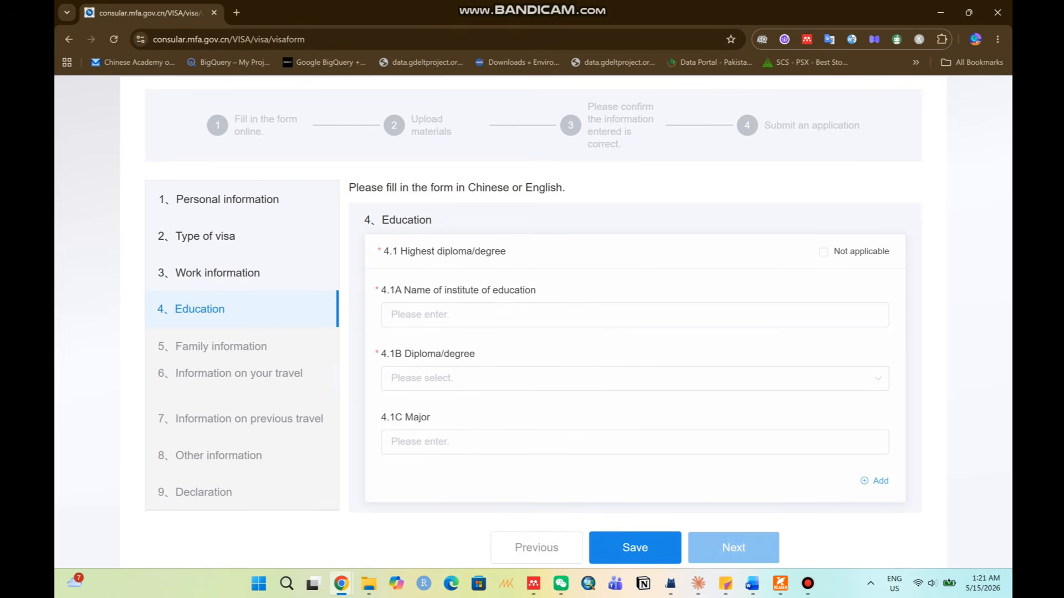
drag(400, 251, 531, 253)
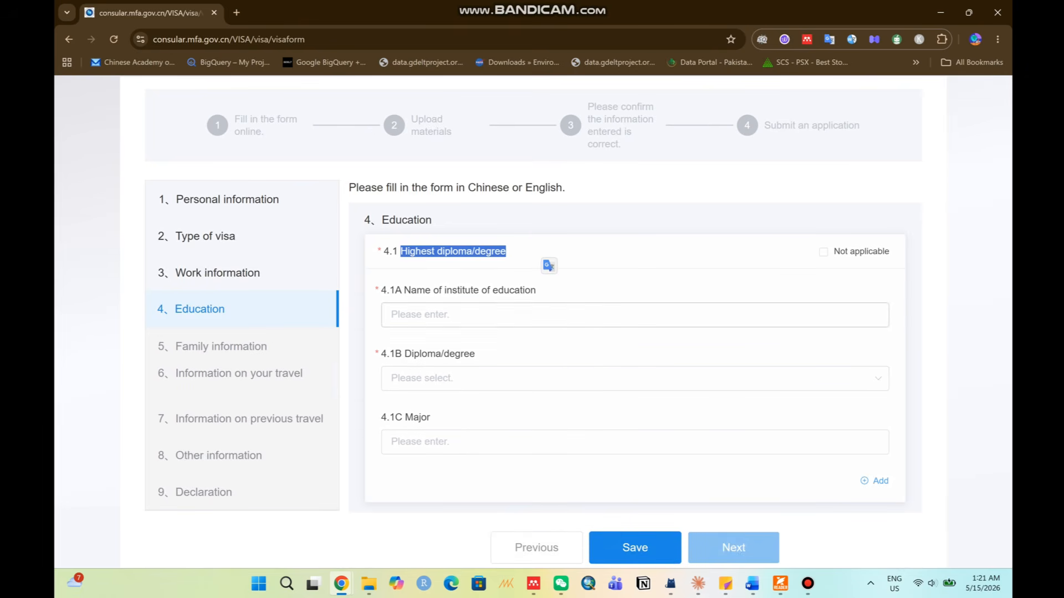
click(554, 315)
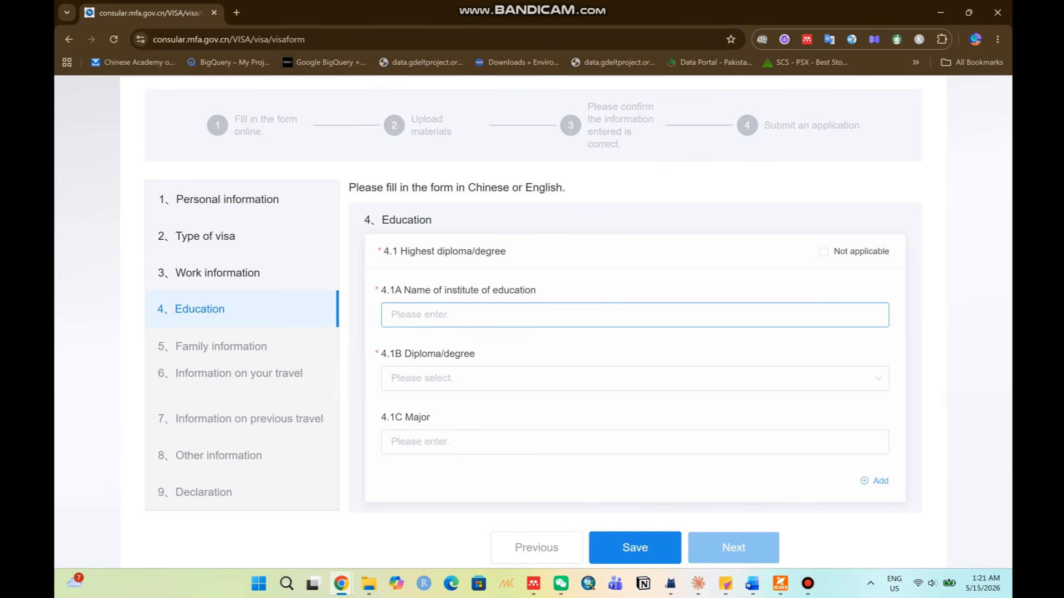
text(QAU)
click(626, 379)
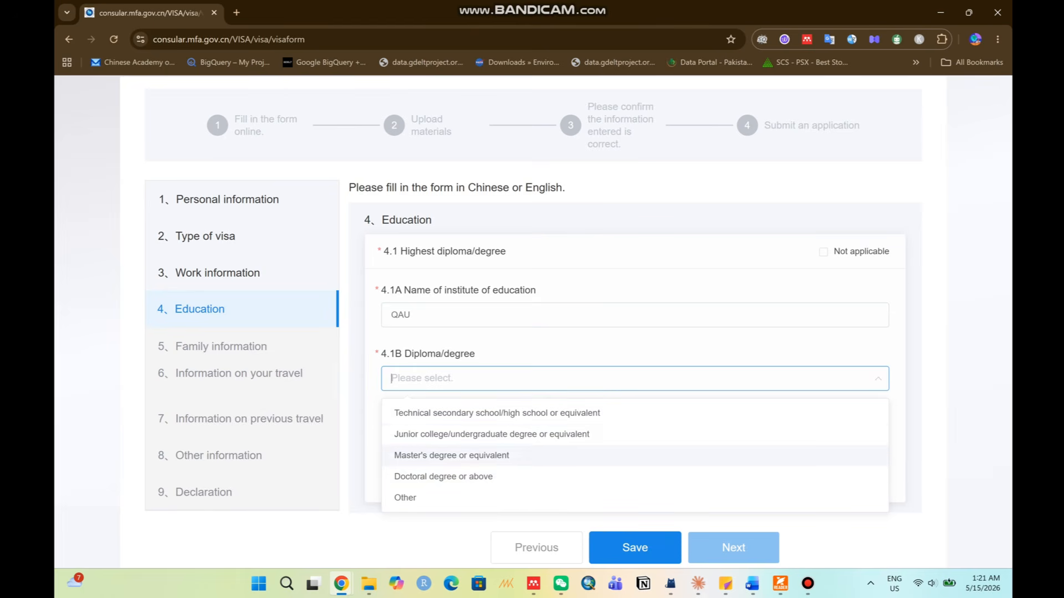
click(452, 456)
click(391, 442)
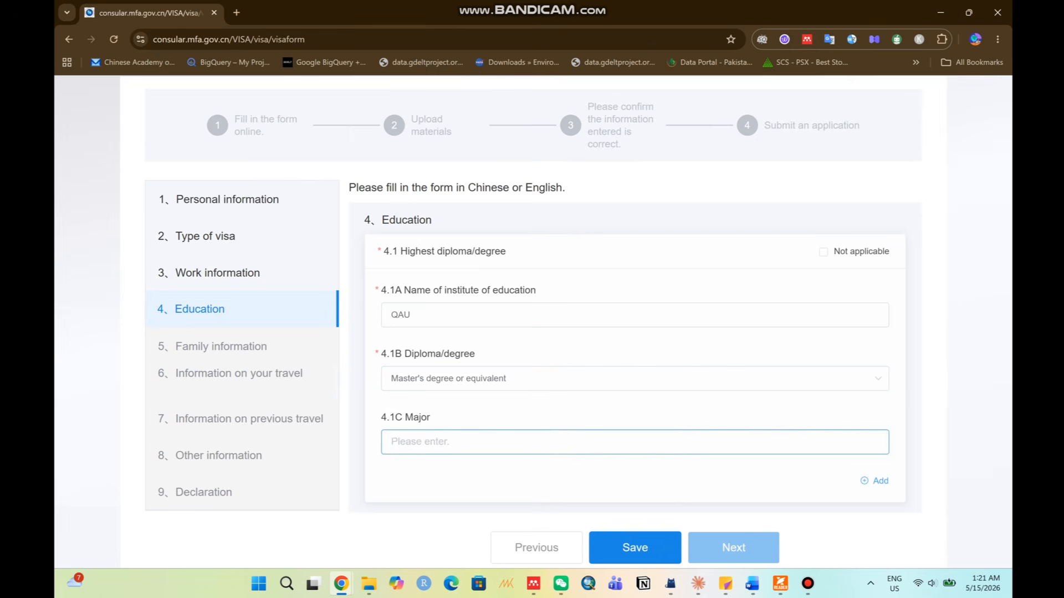
text(Economics)
click(733, 548)
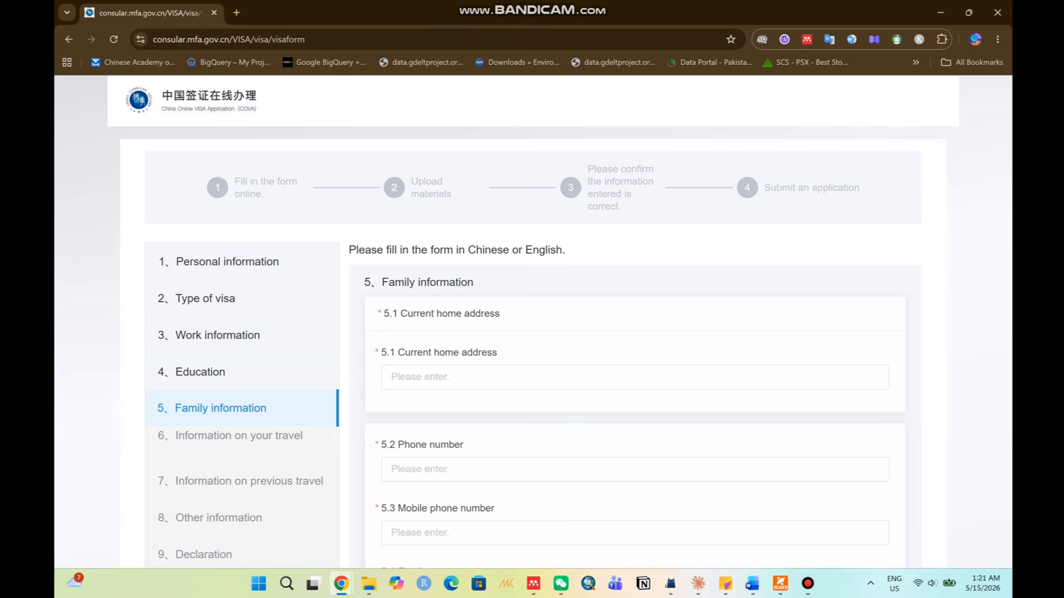
Fill in the current home address and e-mail address fields.
drag(370, 283, 474, 283)
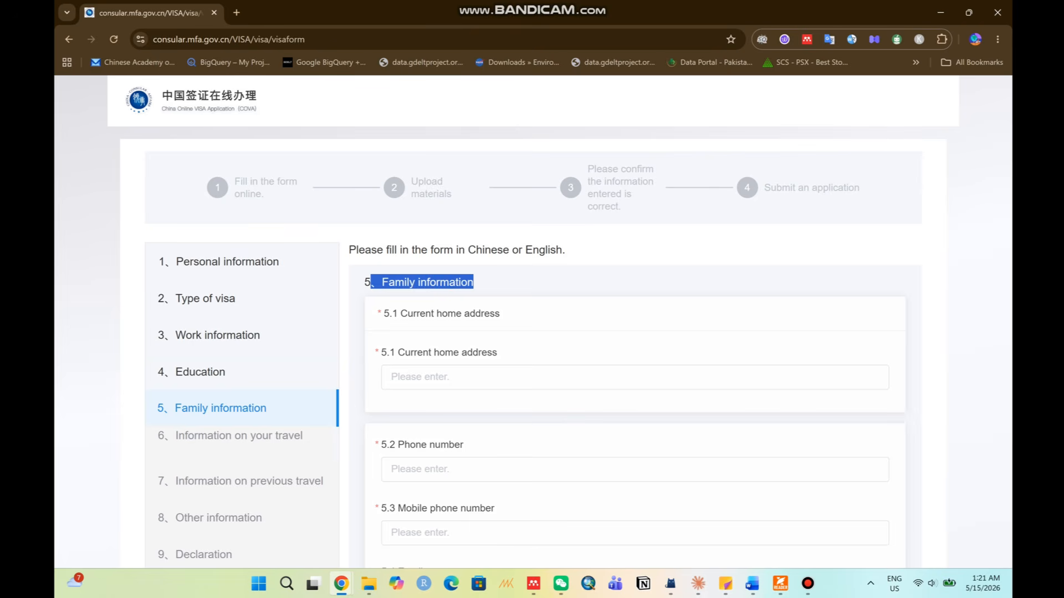
click(493, 283)
scroll(493, 311, down, 1)
click(471, 315)
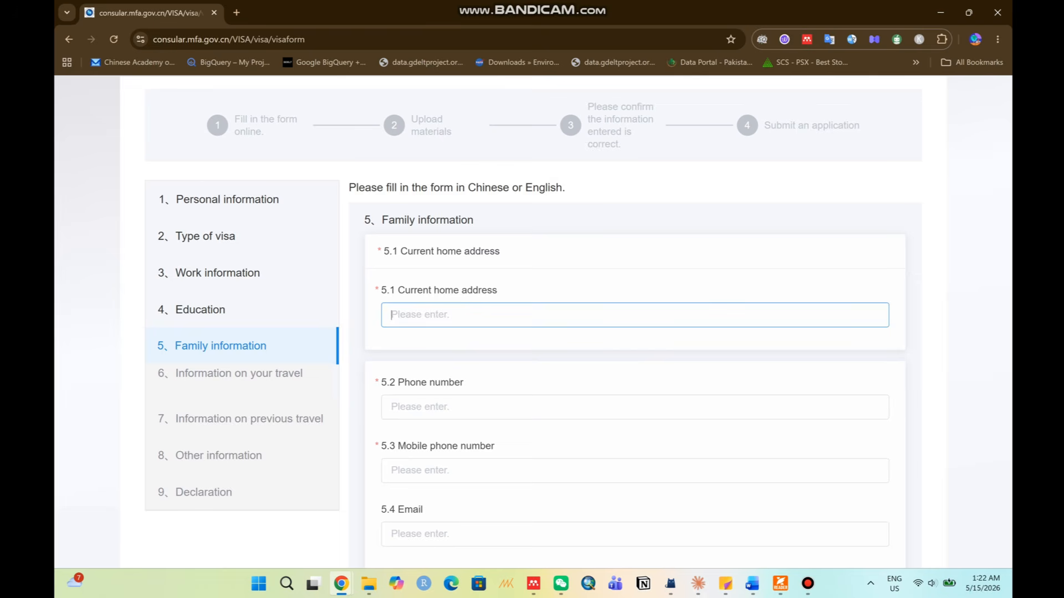
text(Abc)
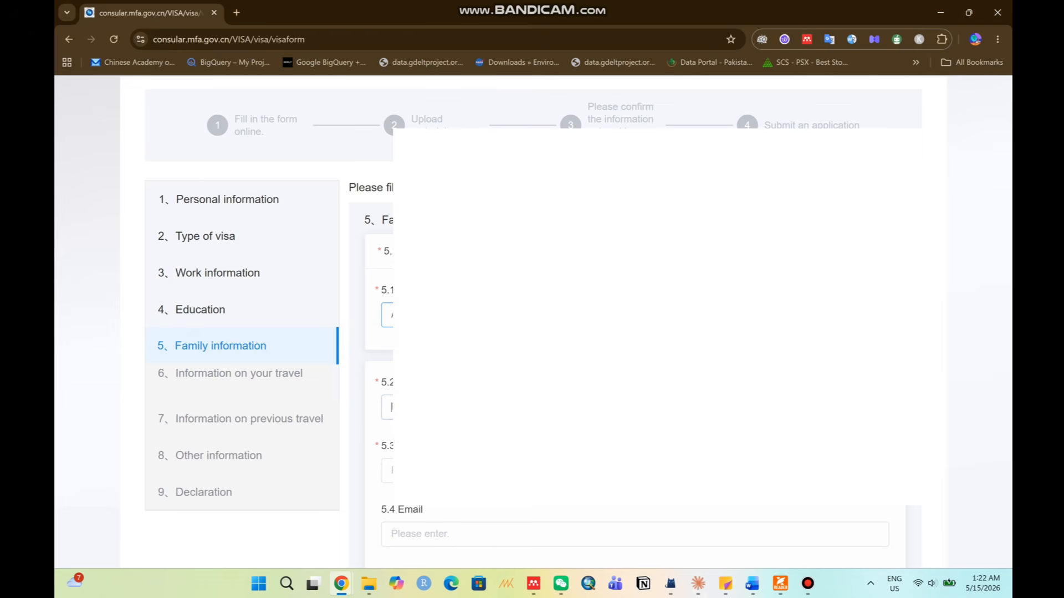
click(471, 408)
click(471, 471)
scroll(471, 443, down, 2)
click(471, 410)
text(a)
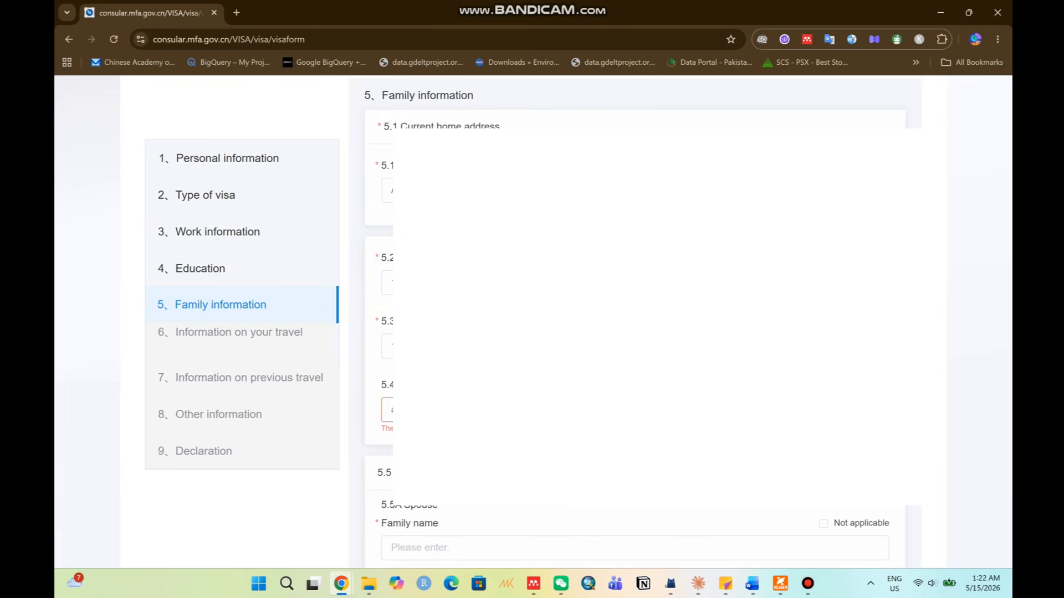
text(com)
Enter the spouse's names, Pakistani nationality and Unemployed as occupation.
scroll(471, 410, up, 1)
scroll(471, 410, down, 4)
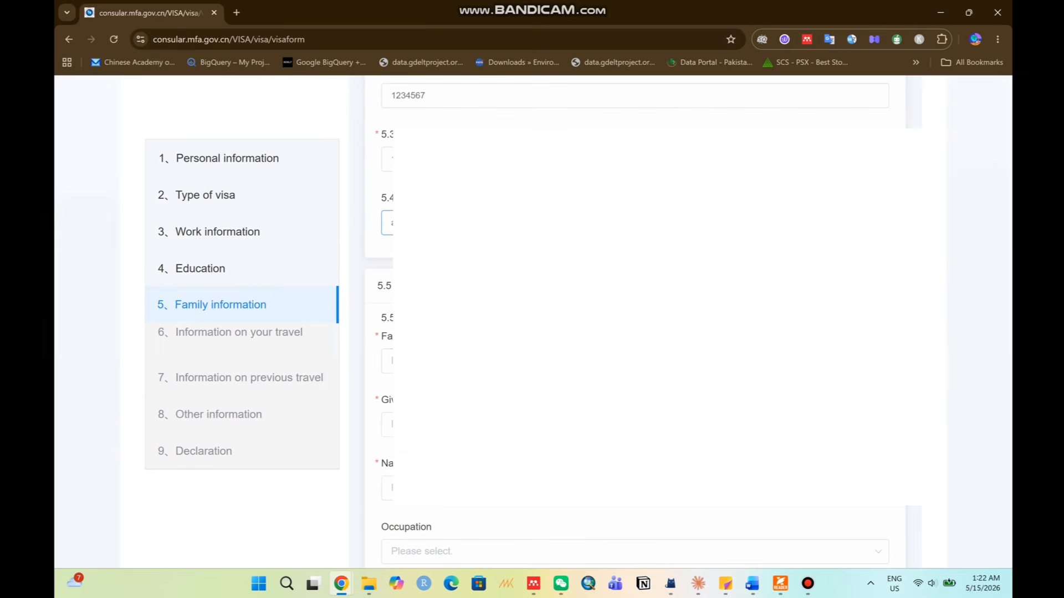
click(471, 361)
click(392, 425)
scroll(543, 364, down, 2)
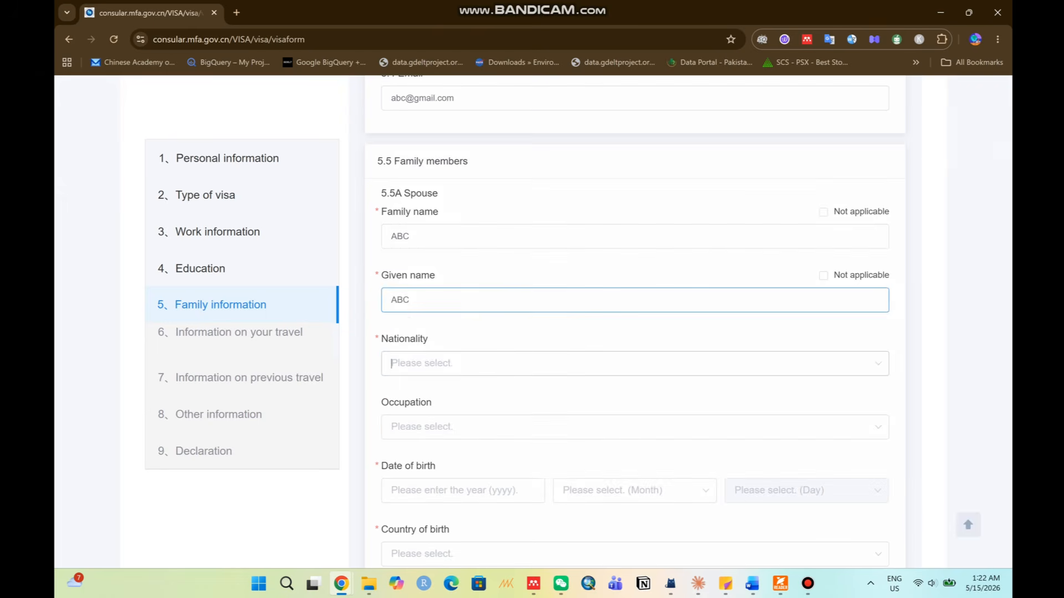
click(543, 363)
text(pak)
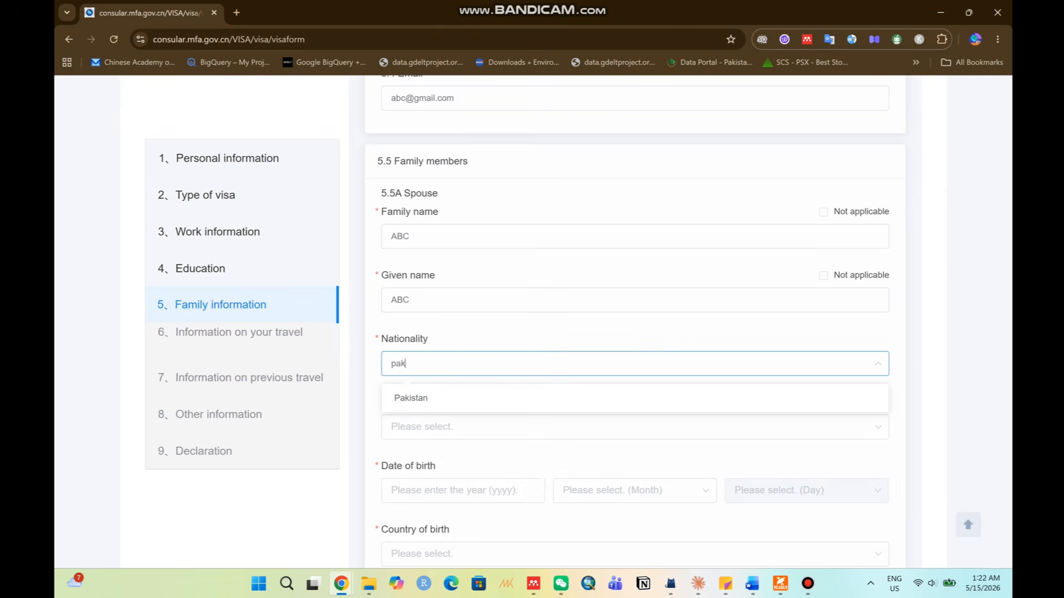
click(543, 397)
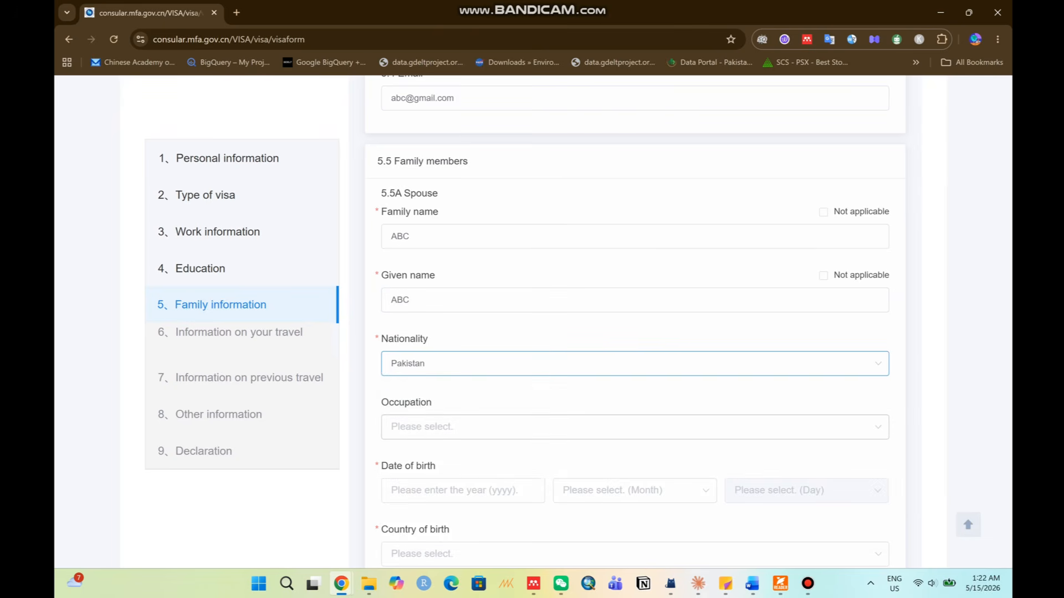
click(543, 427)
scroll(554, 343, down, 3)
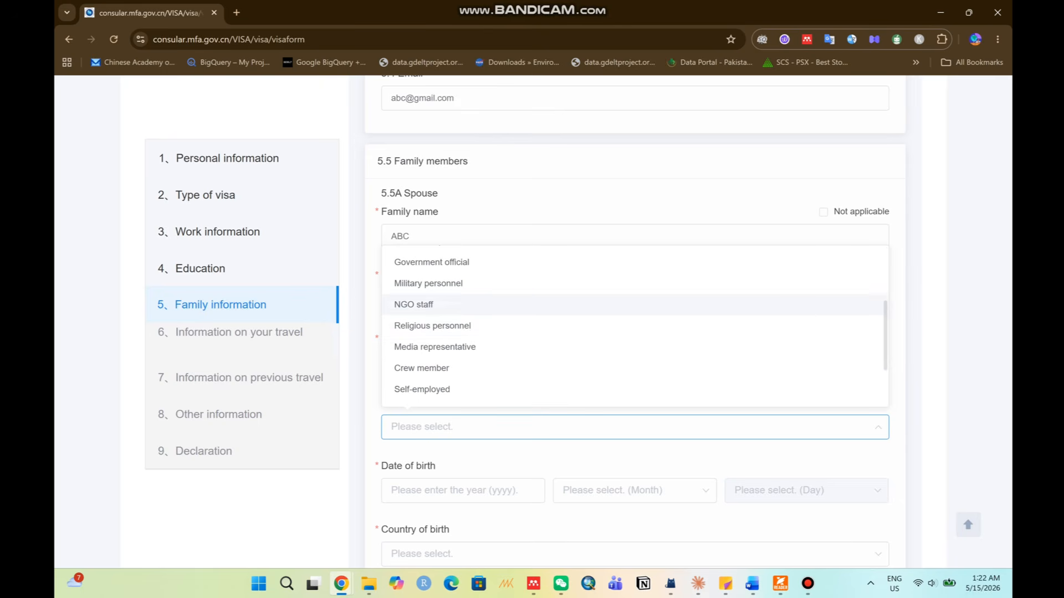
scroll(554, 348, down, 1)
click(554, 348)
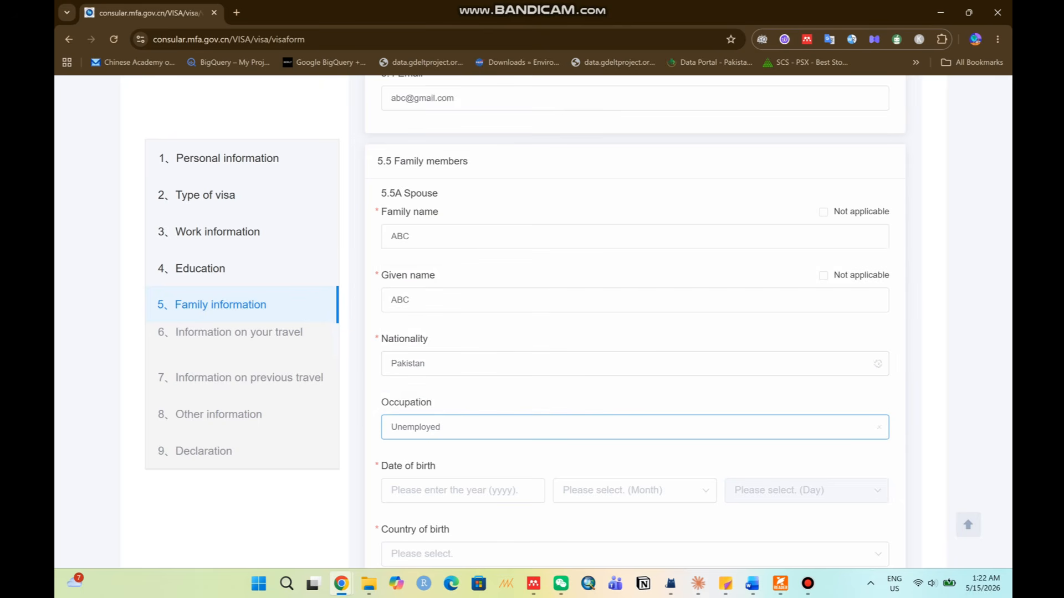
Set the spouse's date of birth to 1999/1/1.
scroll(554, 347, down, 2)
click(463, 366)
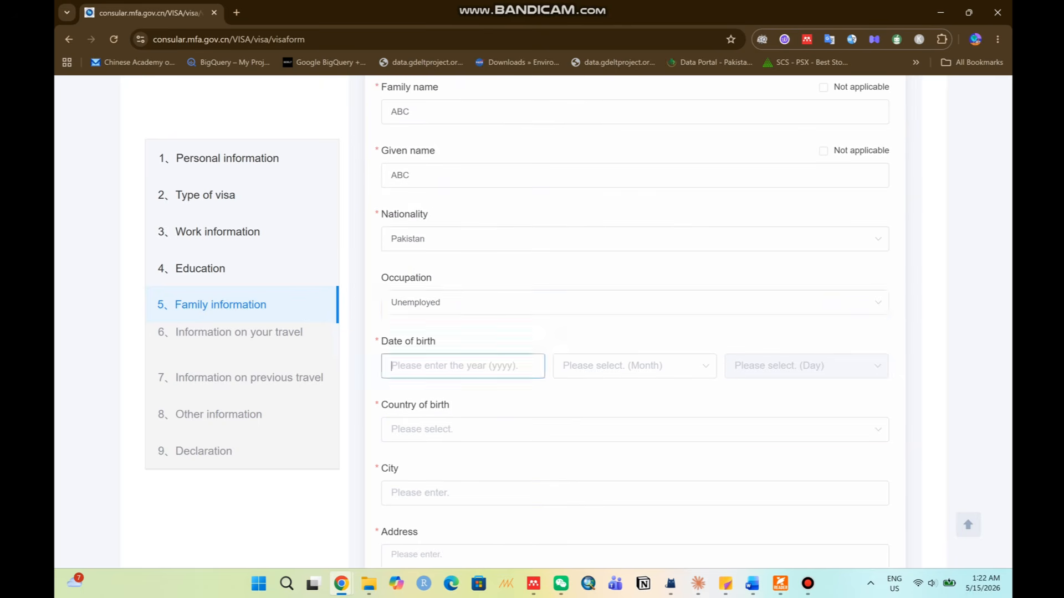
text(2)
key(BackSpace)
text(1999)
click(634, 366)
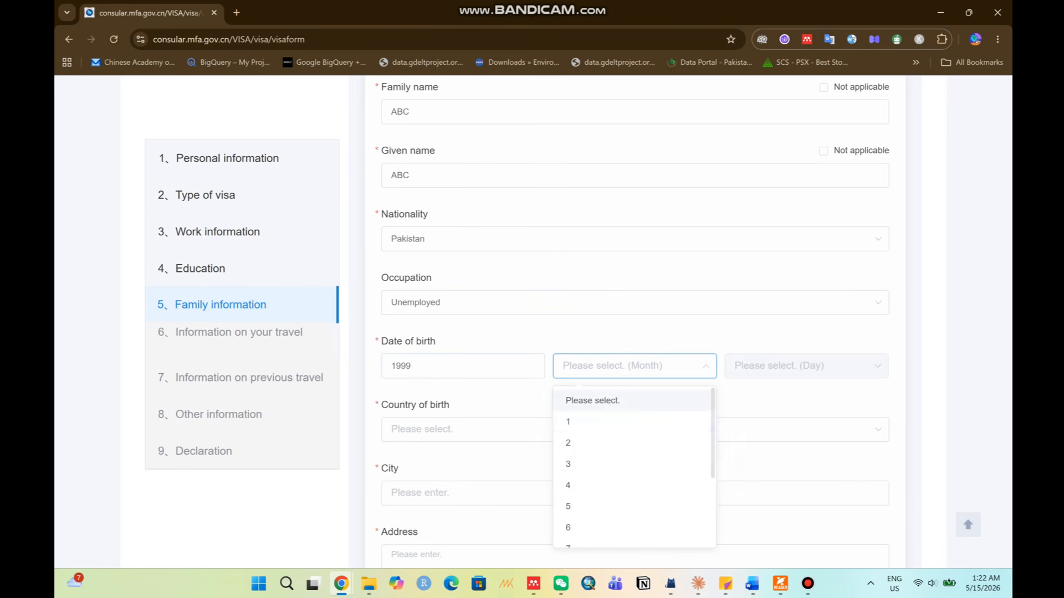
click(635, 422)
click(806, 367)
click(806, 422)
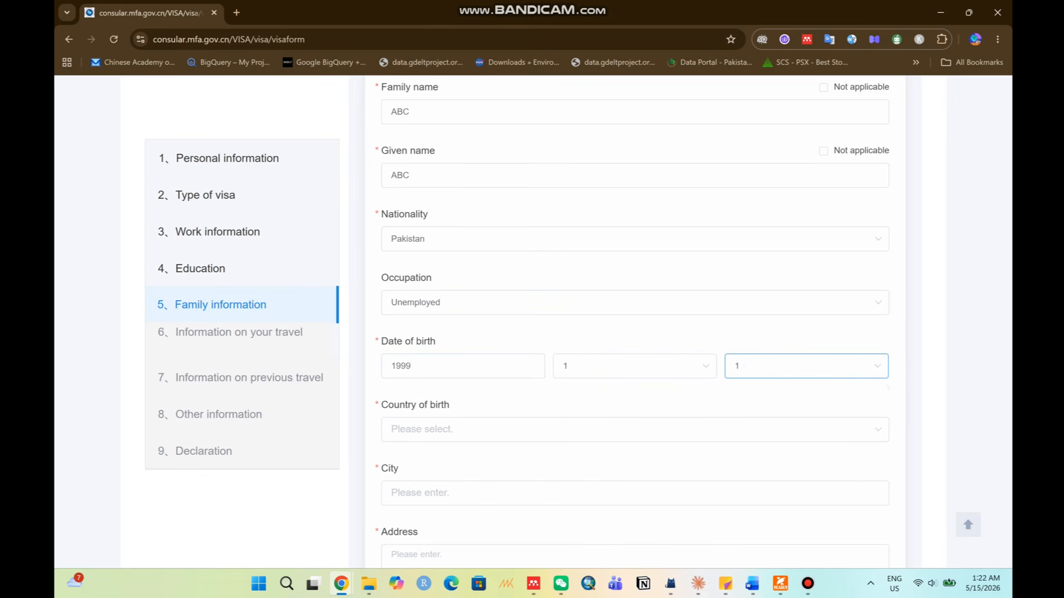
Set the spouse's birthplace to Pakistan, city Lahore, and enter the spouse's address.
click(635, 429)
text(pak)
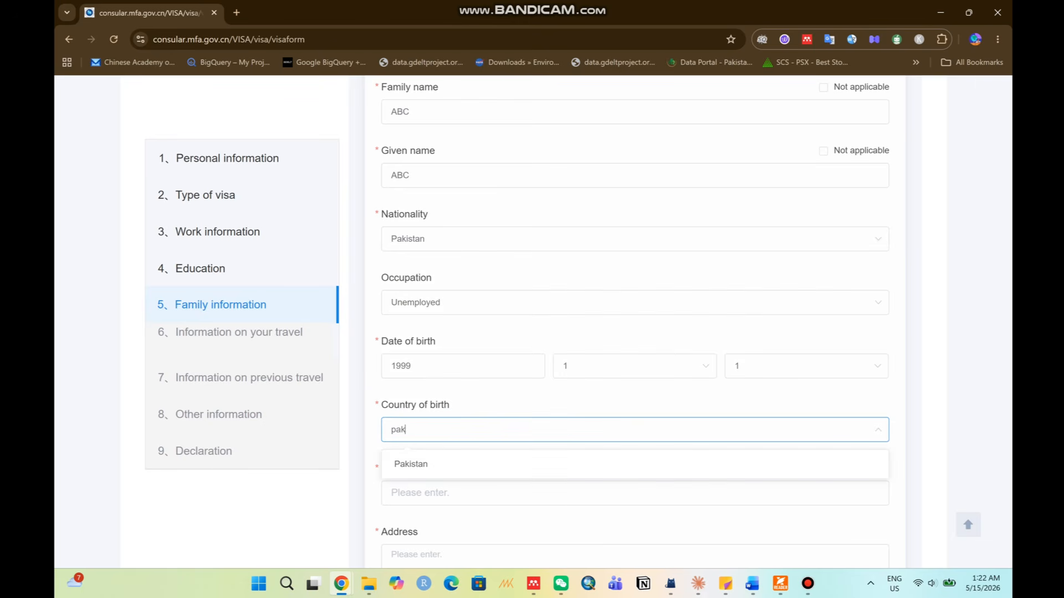
click(554, 464)
scroll(554, 432, down, 2)
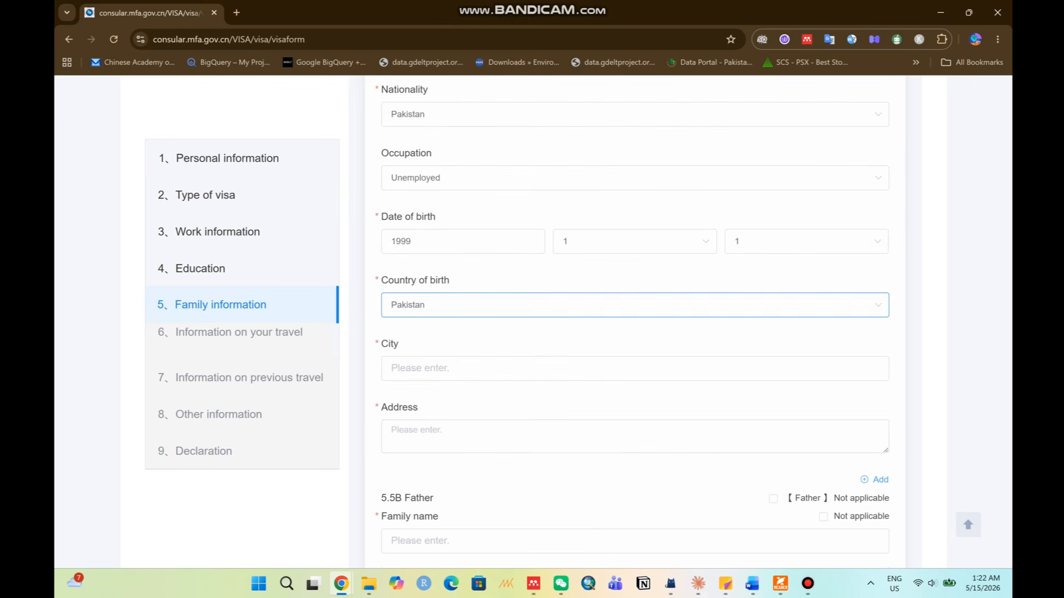
click(554, 368)
click(554, 368)
text(S)
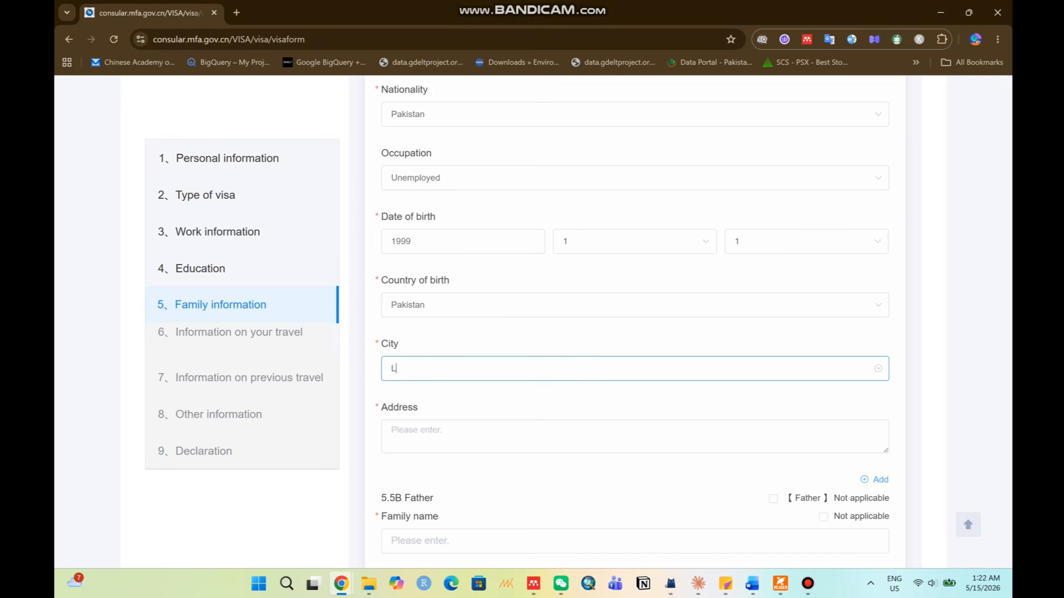
key(BackSpace)
text(Lahore)
scroll(554, 332, down, 1)
click(390, 375)
text(ABC)
scroll(399, 344, down, 1)
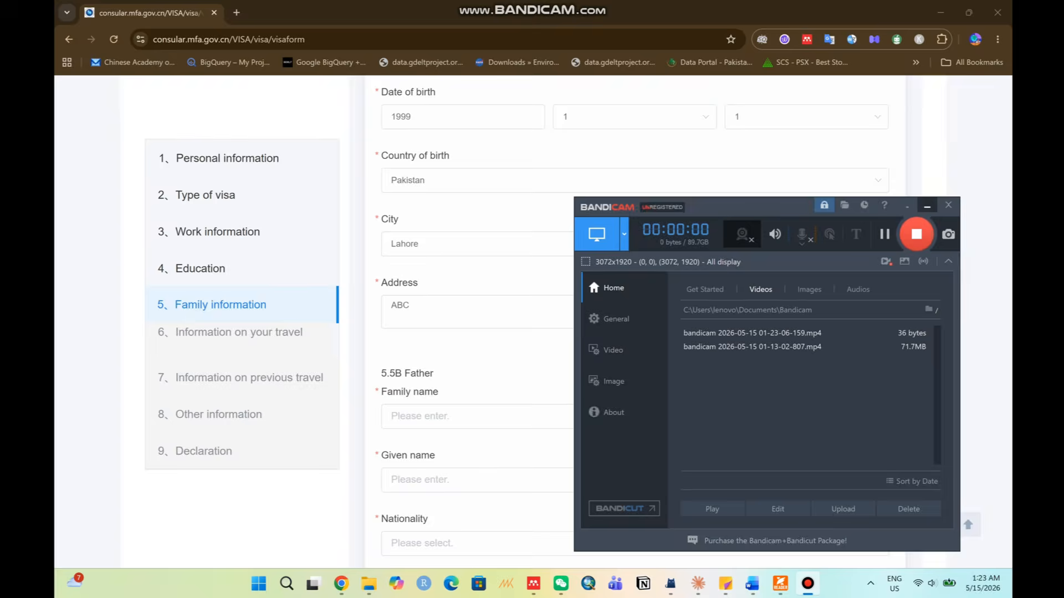
key(Tab)
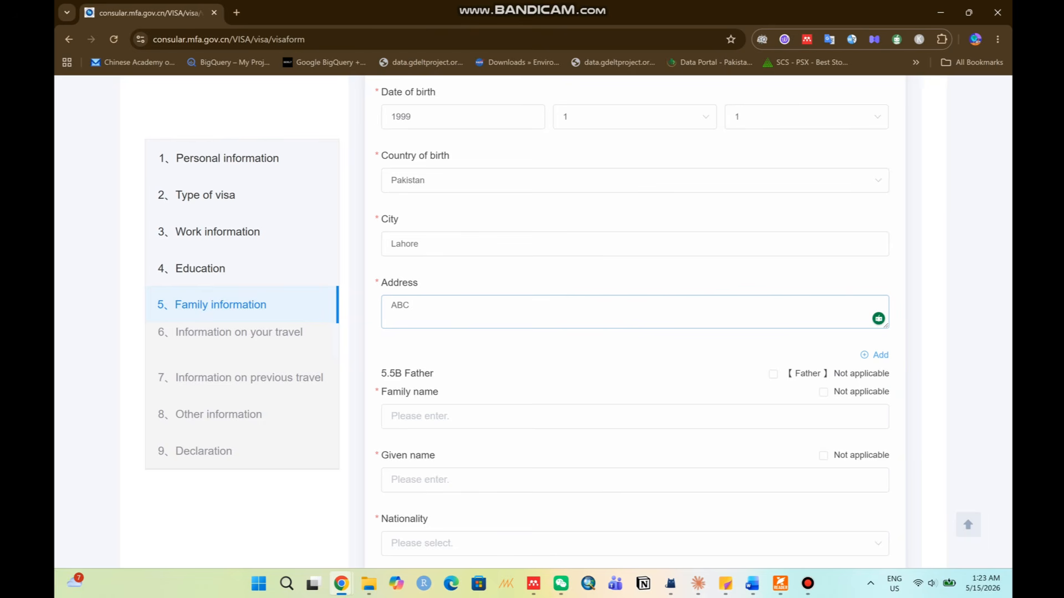
Enter the father's family and given names and Pakistani nationality.
double_click(419, 374)
scroll(418, 374, down, 2)
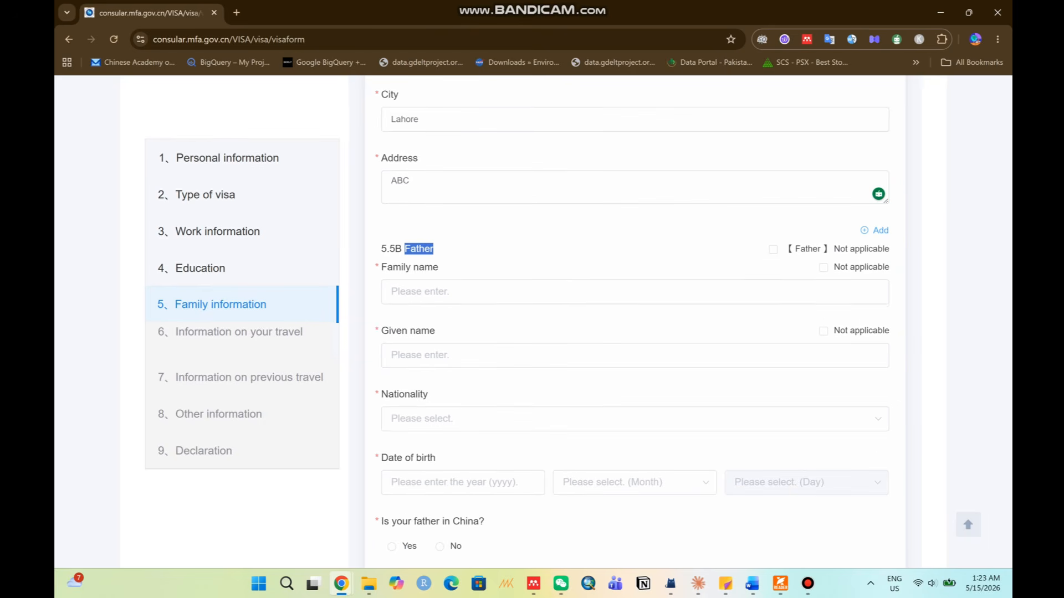
click(422, 292)
text(ABC)
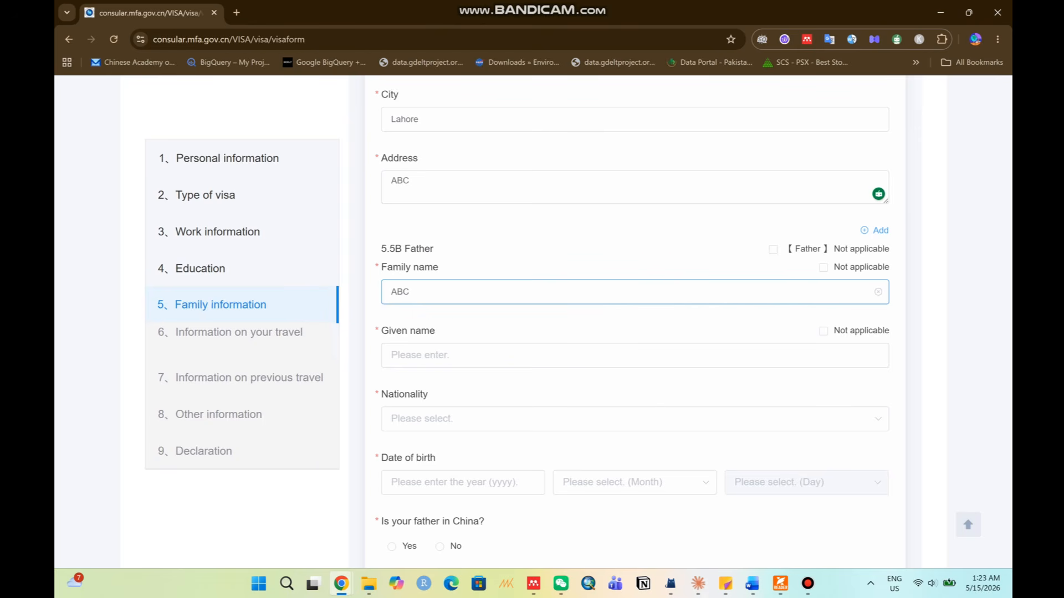
click(422, 355)
text(ABC)
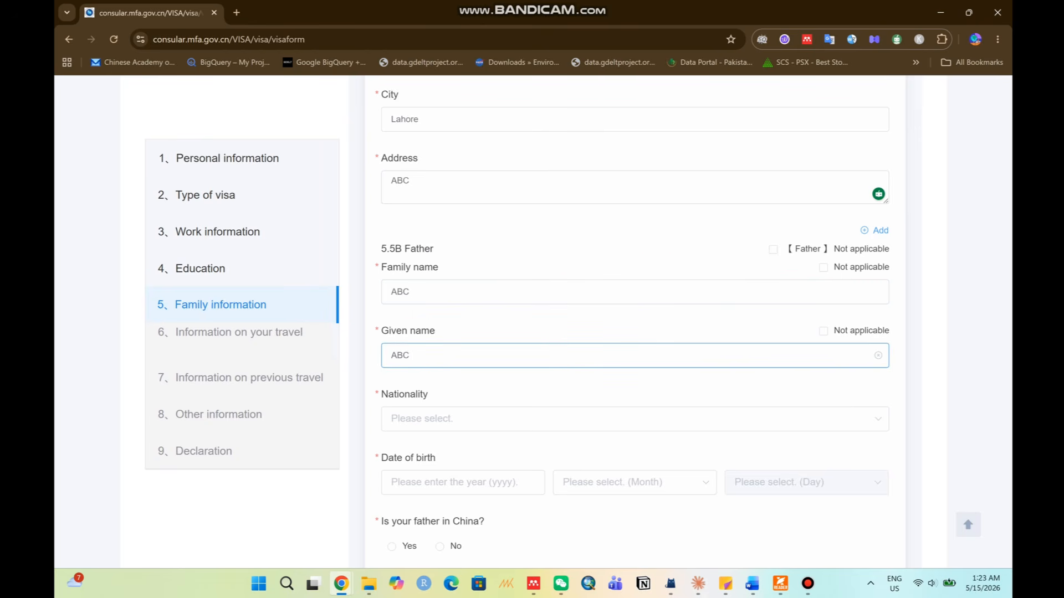
scroll(422, 356, down, 1)
click(422, 357)
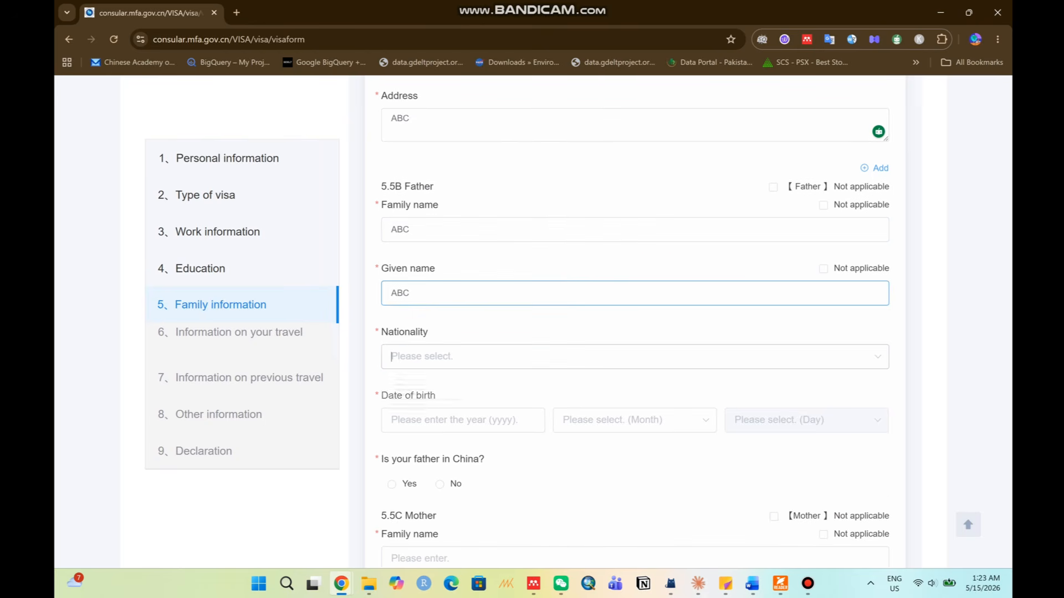
text(pak)
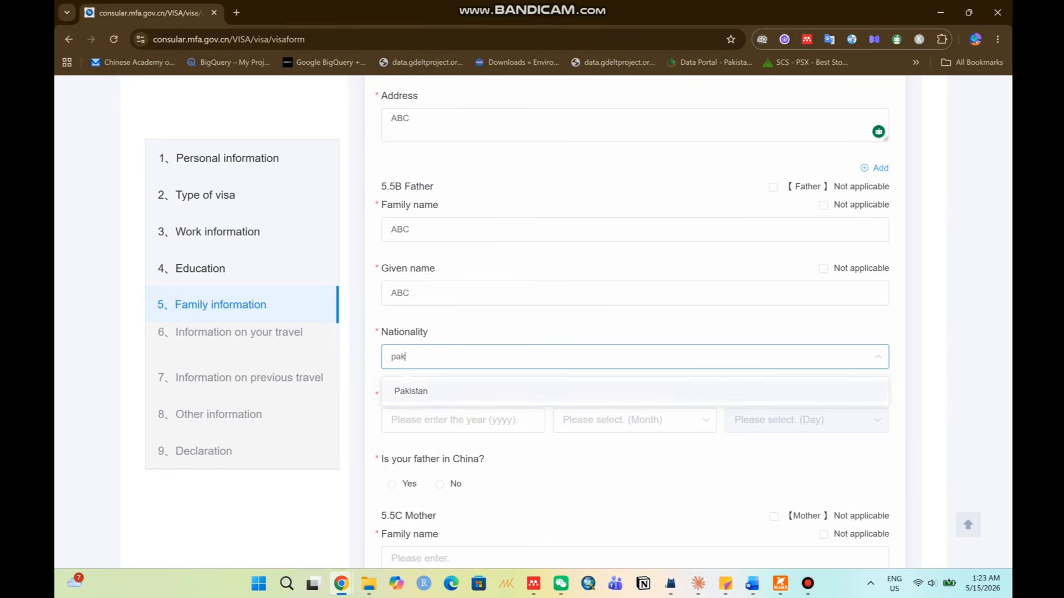
click(411, 391)
Set the father's birth date to 1950/1/1 and answer No to being in China.
click(423, 420)
text(1950)
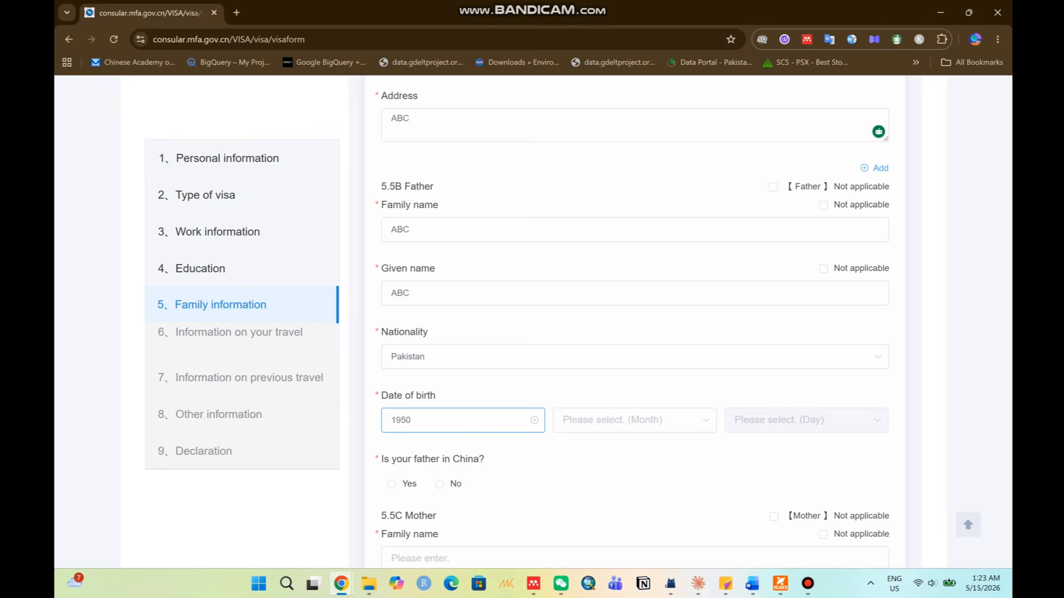
click(603, 420)
click(588, 274)
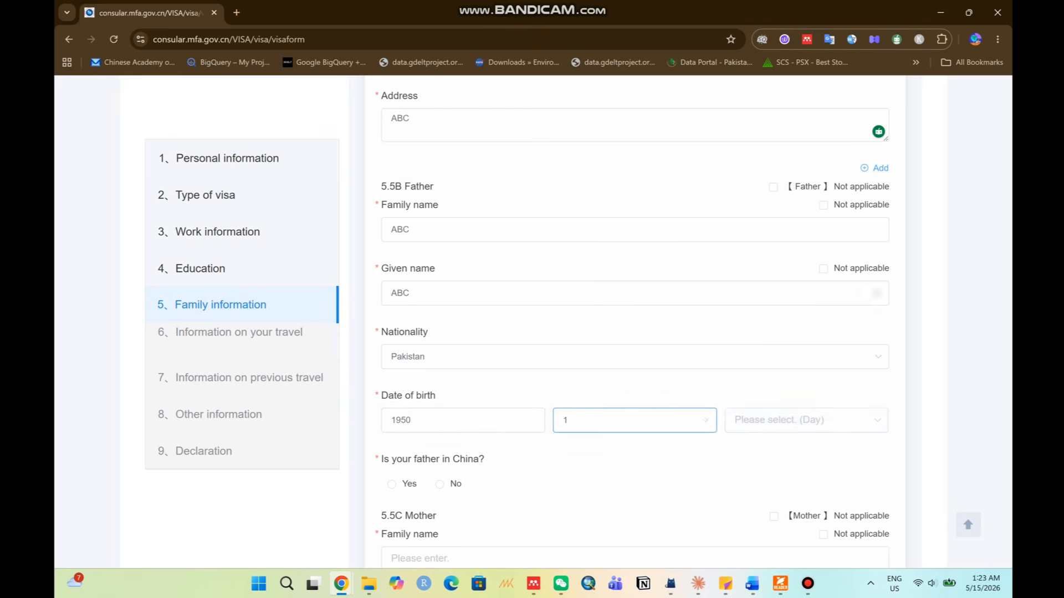
click(787, 419)
click(775, 274)
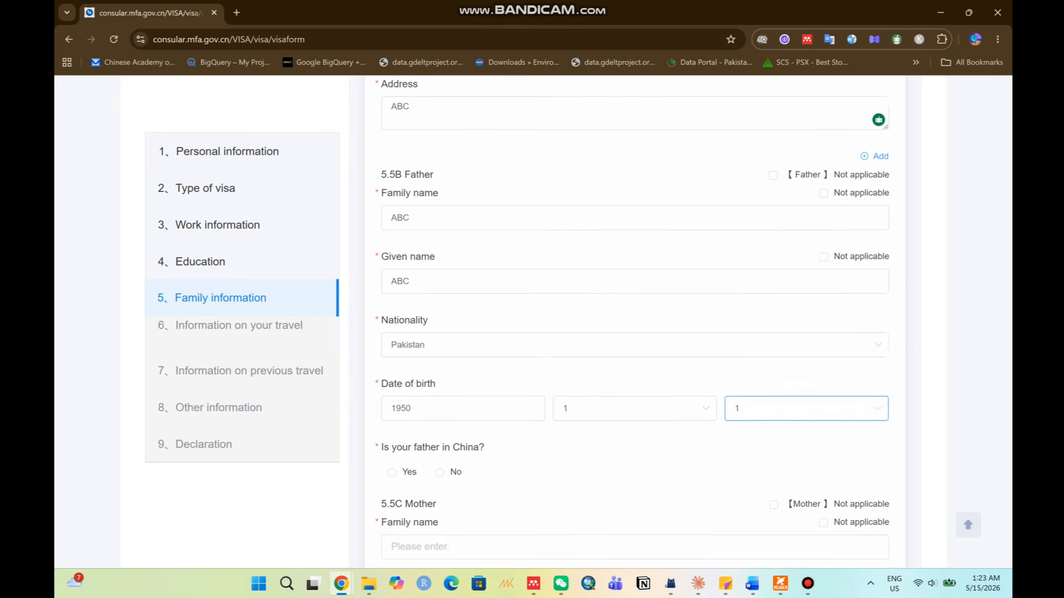
scroll(635, 321, down, 2)
drag(392, 334, 484, 334)
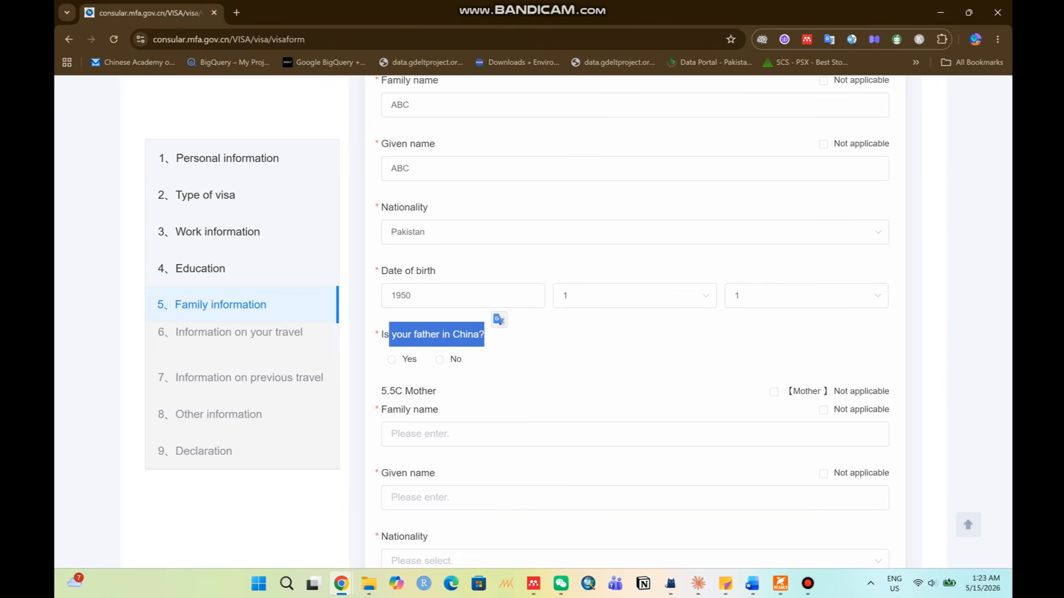
click(439, 358)
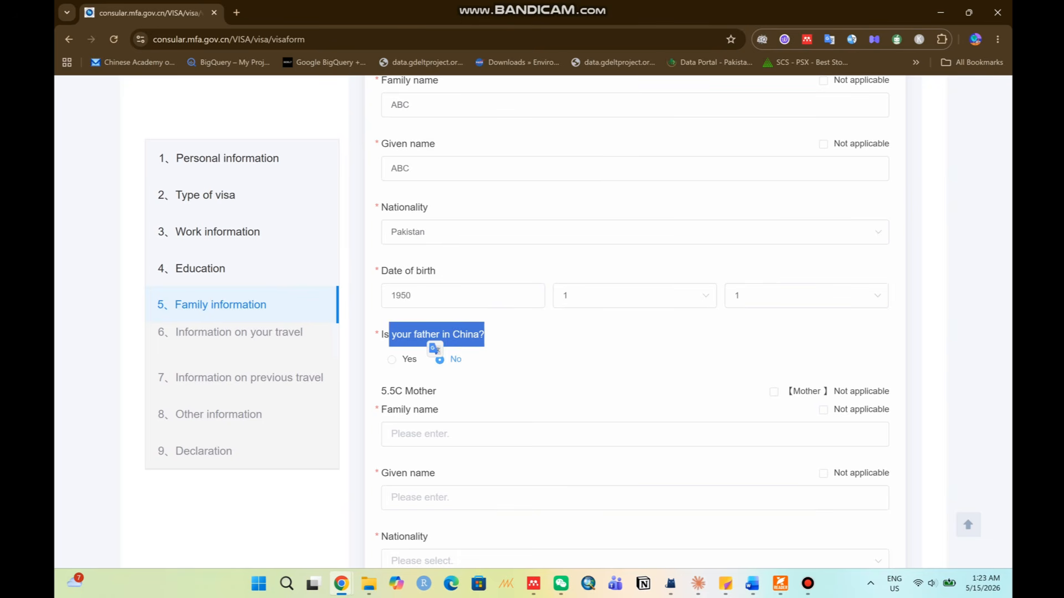
scroll(435, 350, down, 1)
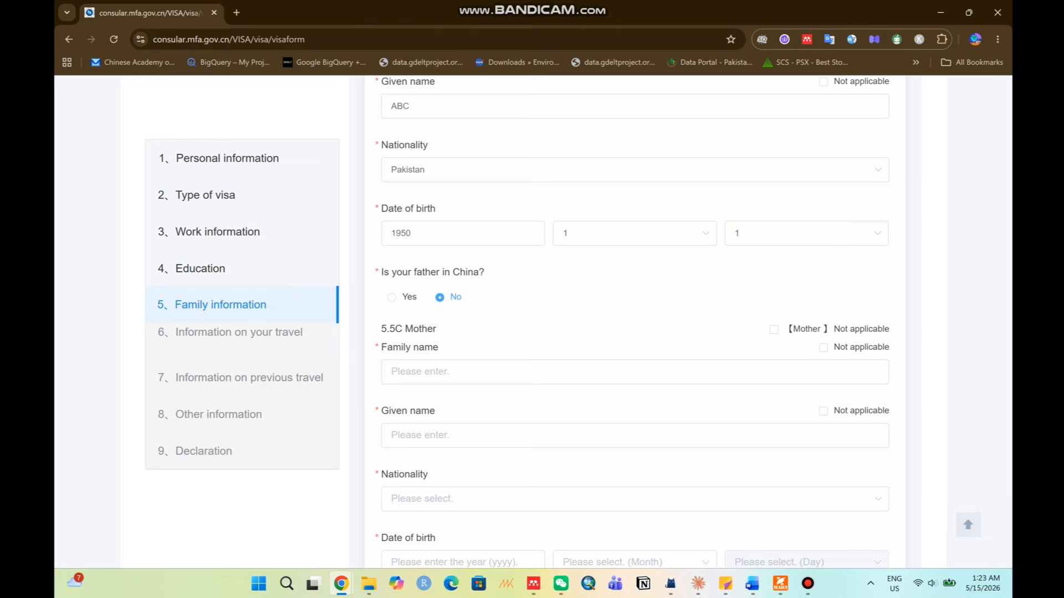
Enter the mother's family and given names as ABC and set her nationality to Pakistan.
click(437, 372)
text(ABC)
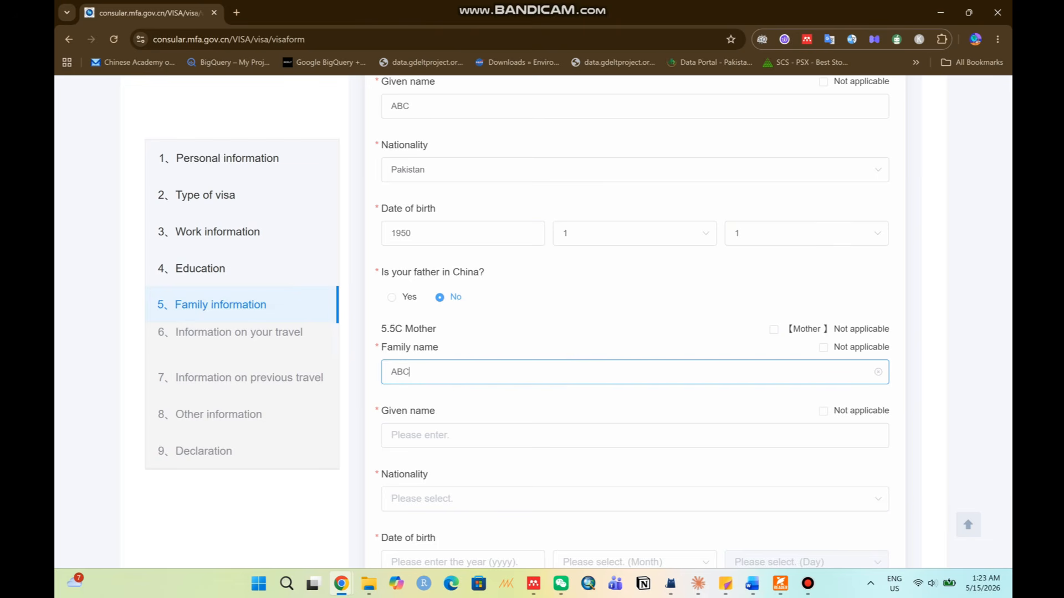
click(437, 435)
text(ABC)
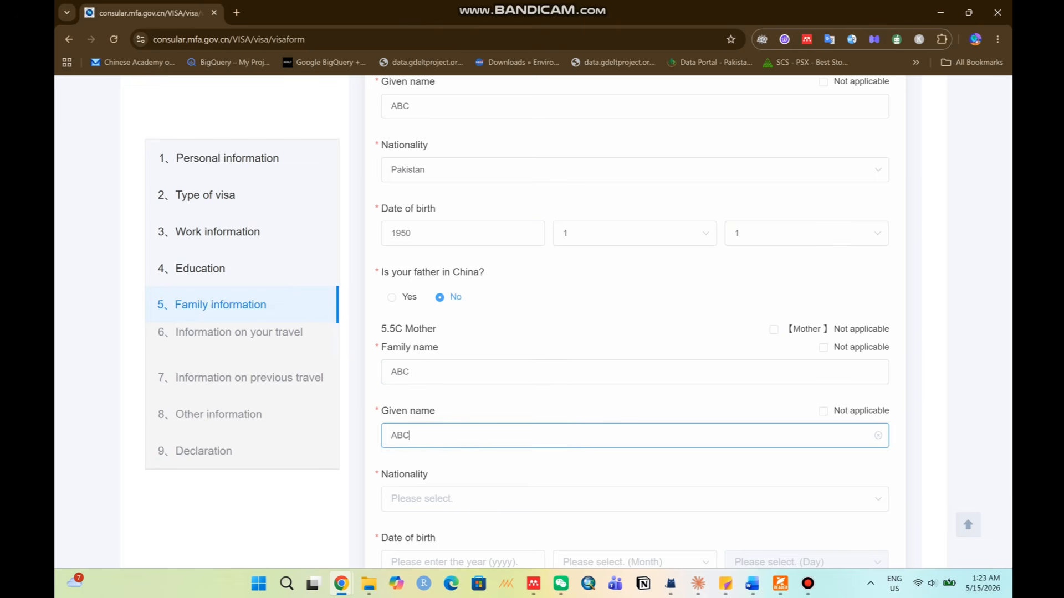
scroll(438, 387, down, 3)
click(437, 312)
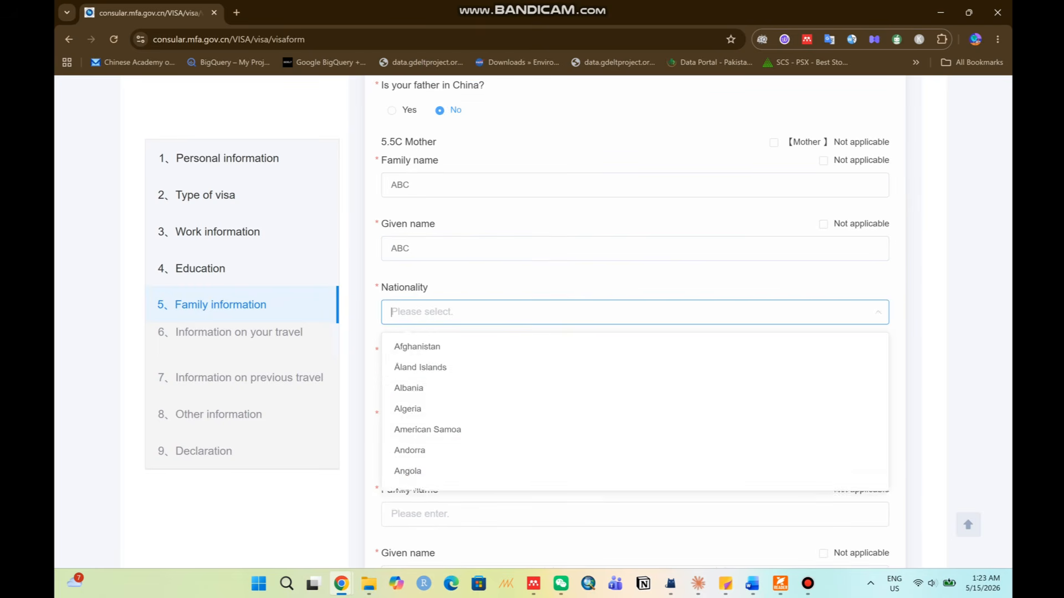
text(pak)
click(437, 347)
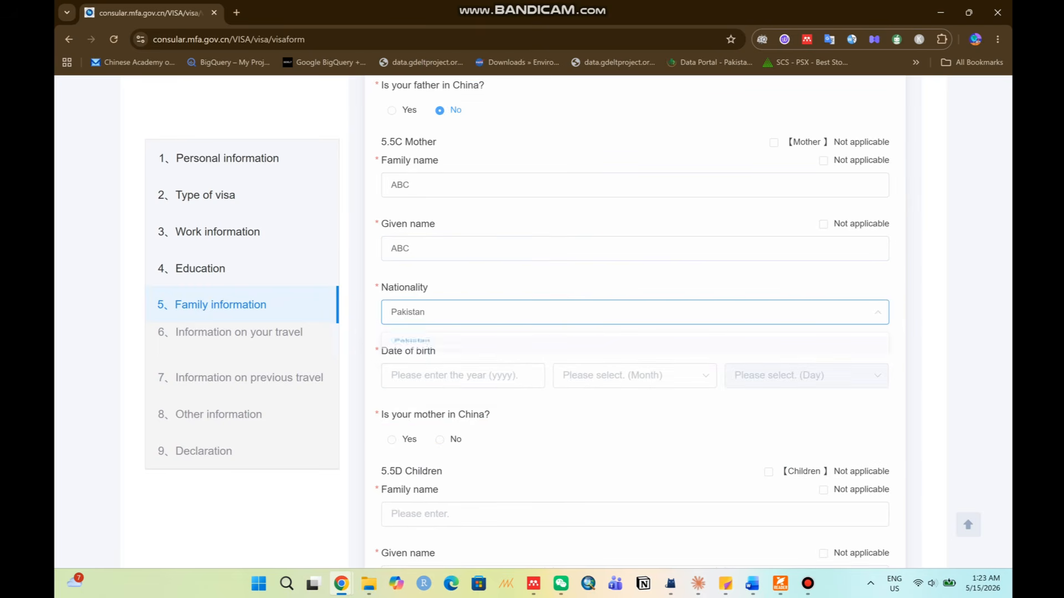
Set the mother's birth date to 1948/1/1 and answer No to her being in China.
click(449, 375)
text(19)
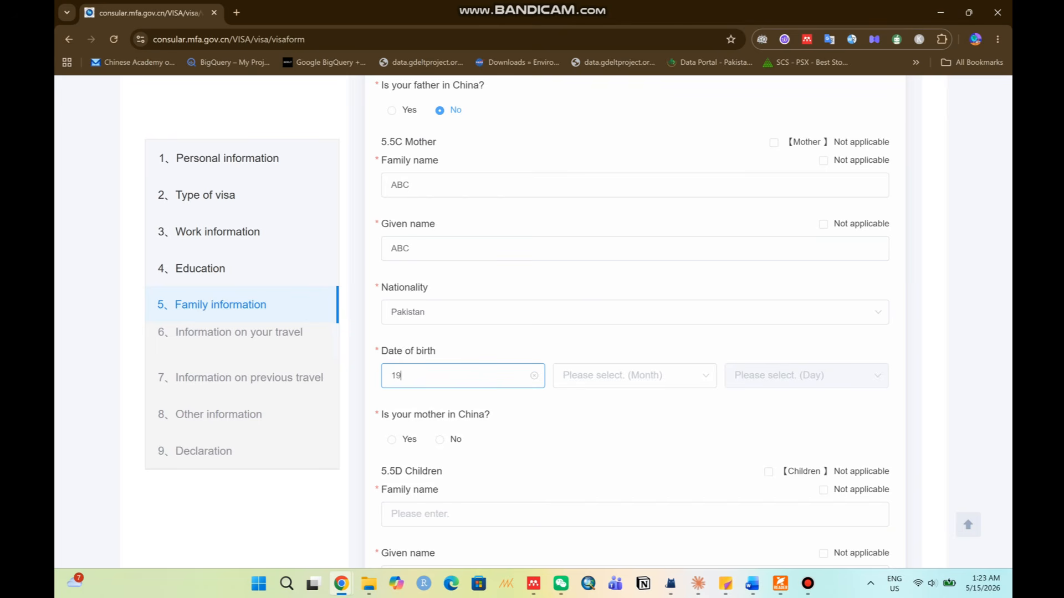
text(48)
click(635, 376)
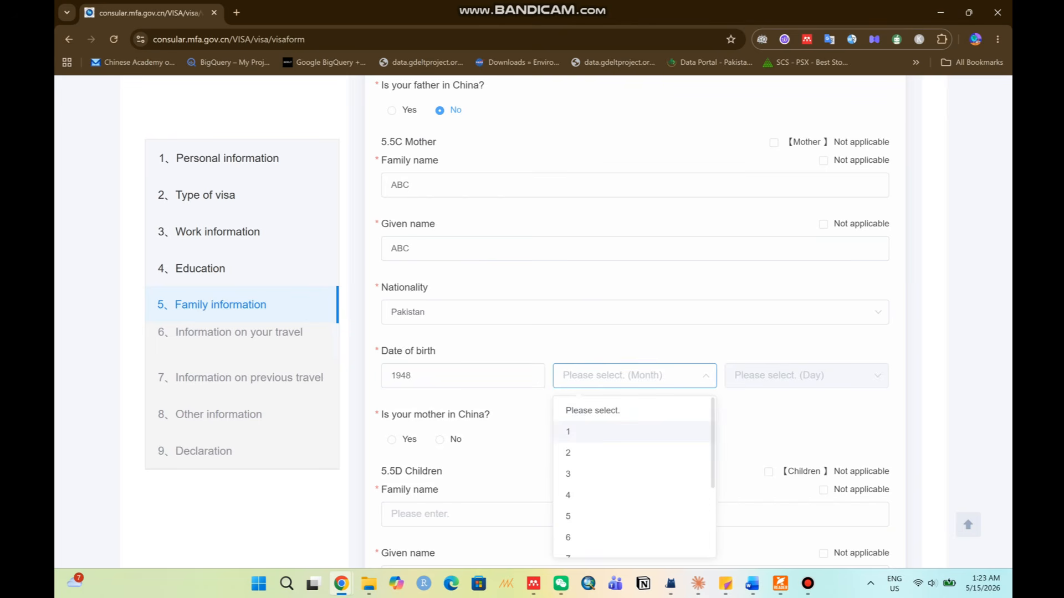
click(631, 432)
click(806, 375)
click(803, 431)
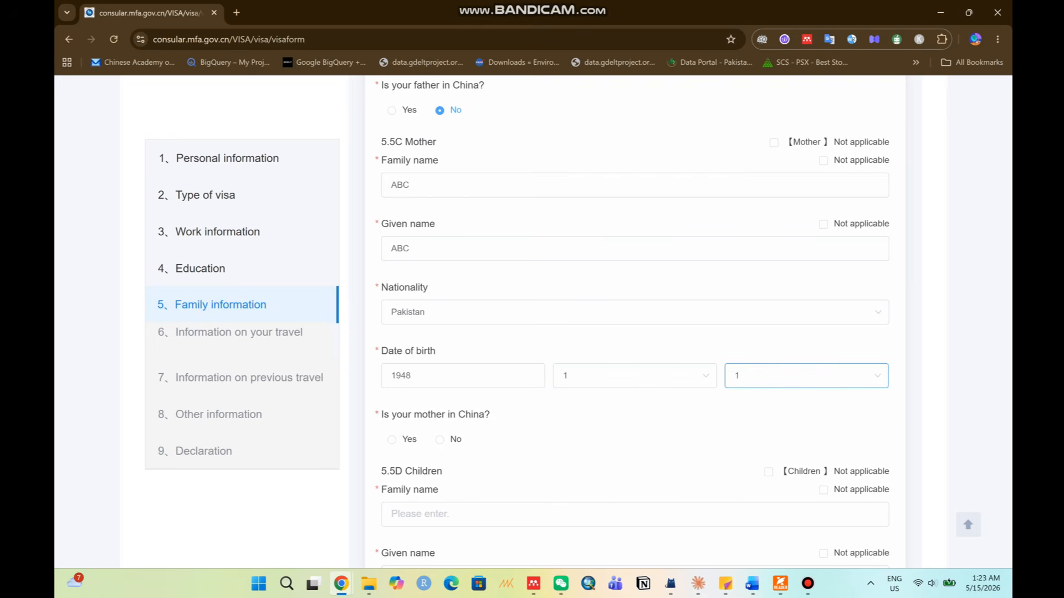
click(440, 440)
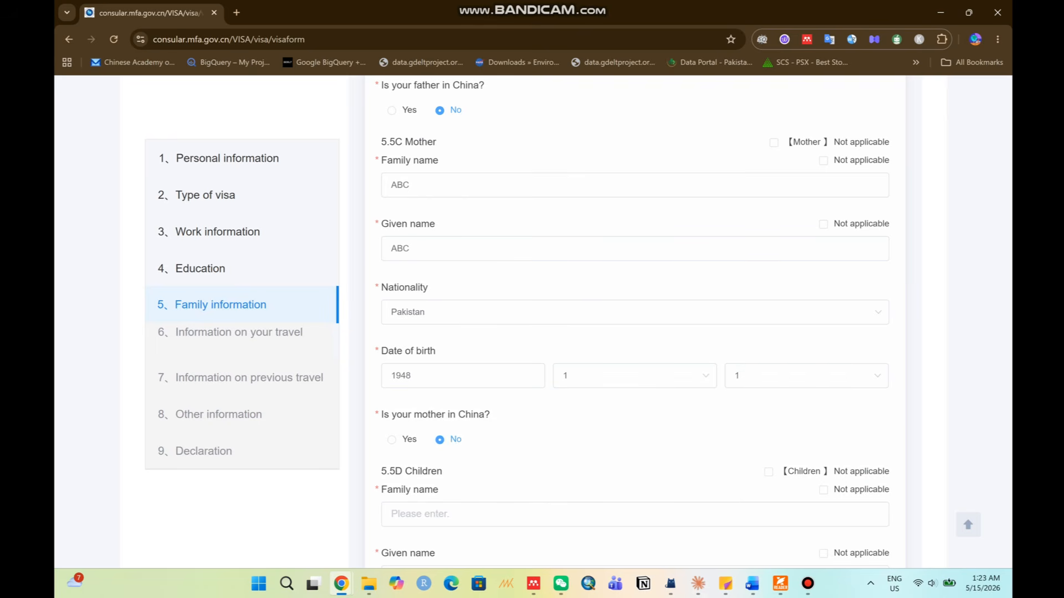
Mark the children section as not applicable.
scroll(635, 321, down, 4)
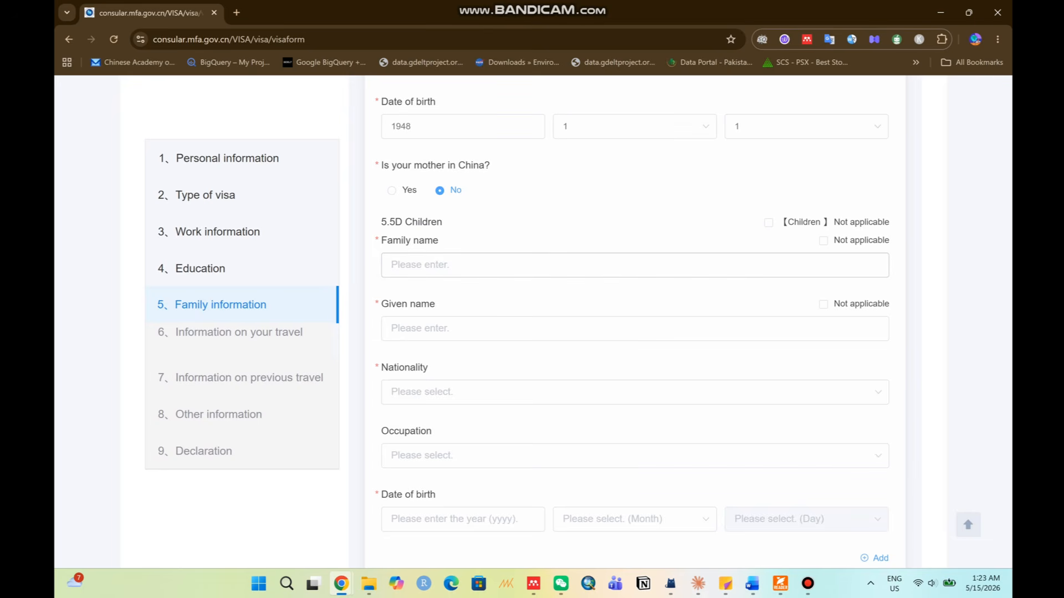
click(443, 265)
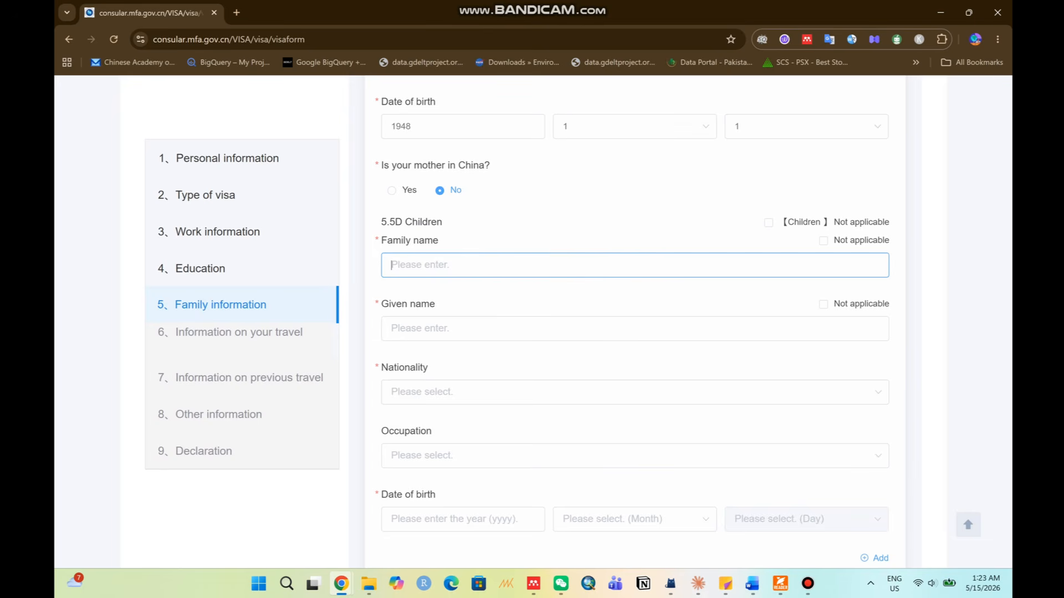
click(768, 222)
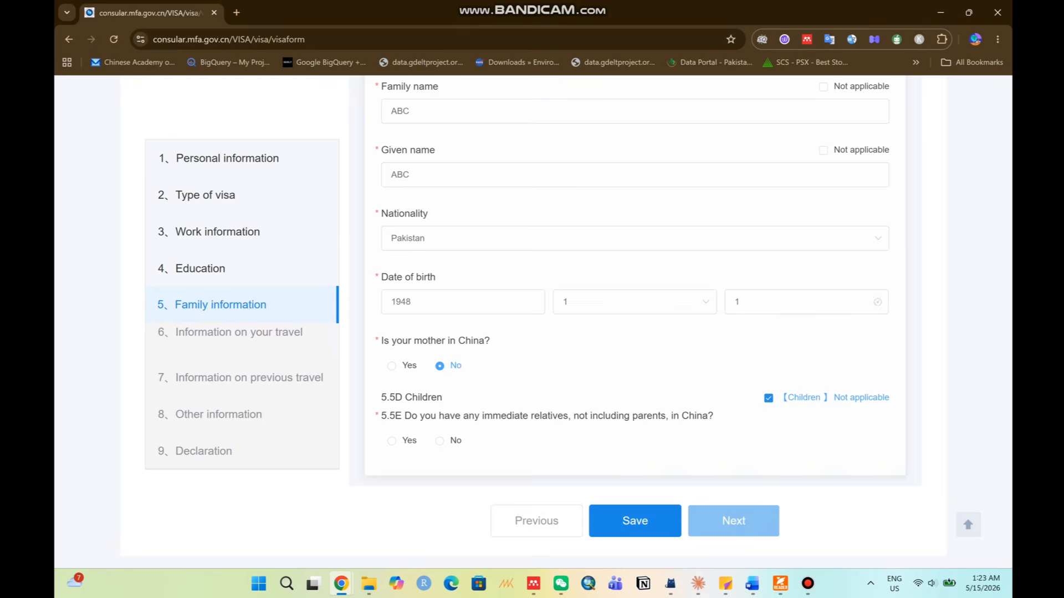
Answer question 5.5E, relatives in China, with No after briefly selecting Yes.
scroll(635, 321, up, 6)
scroll(635, 322, down, 3)
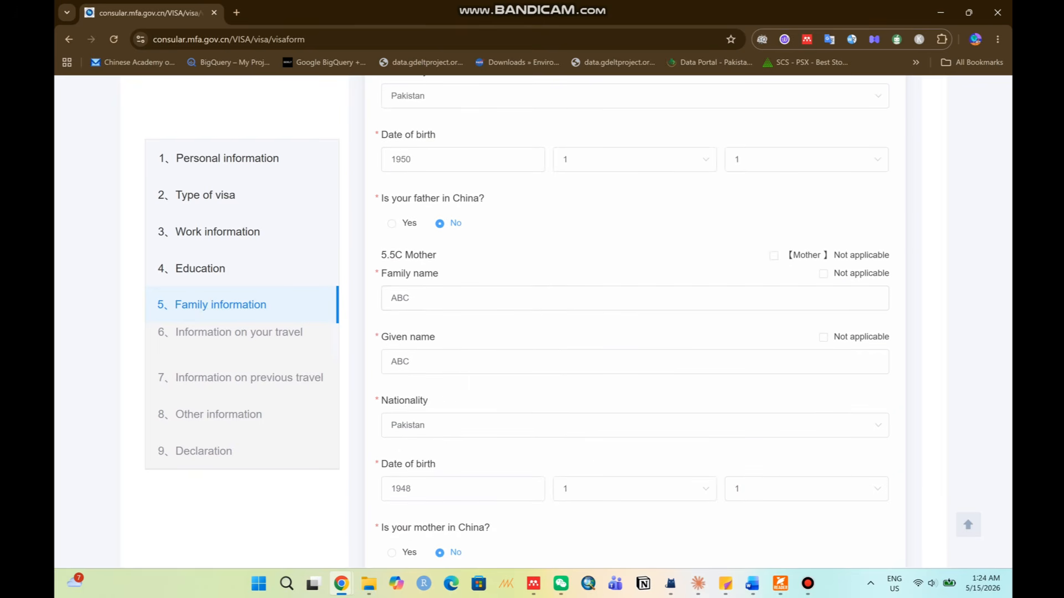
scroll(635, 321, down, 3)
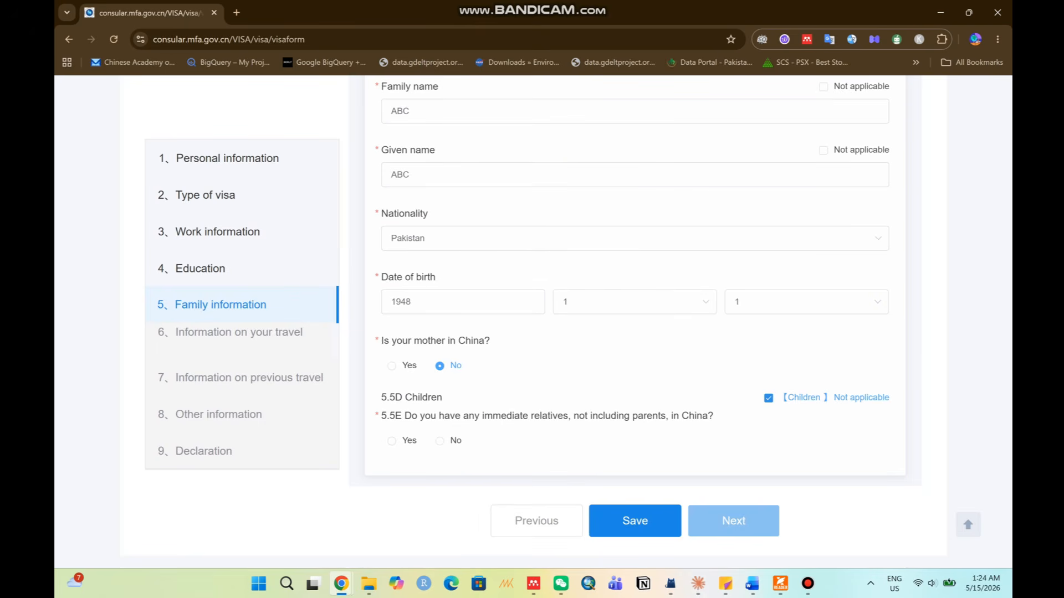
drag(412, 415, 707, 415)
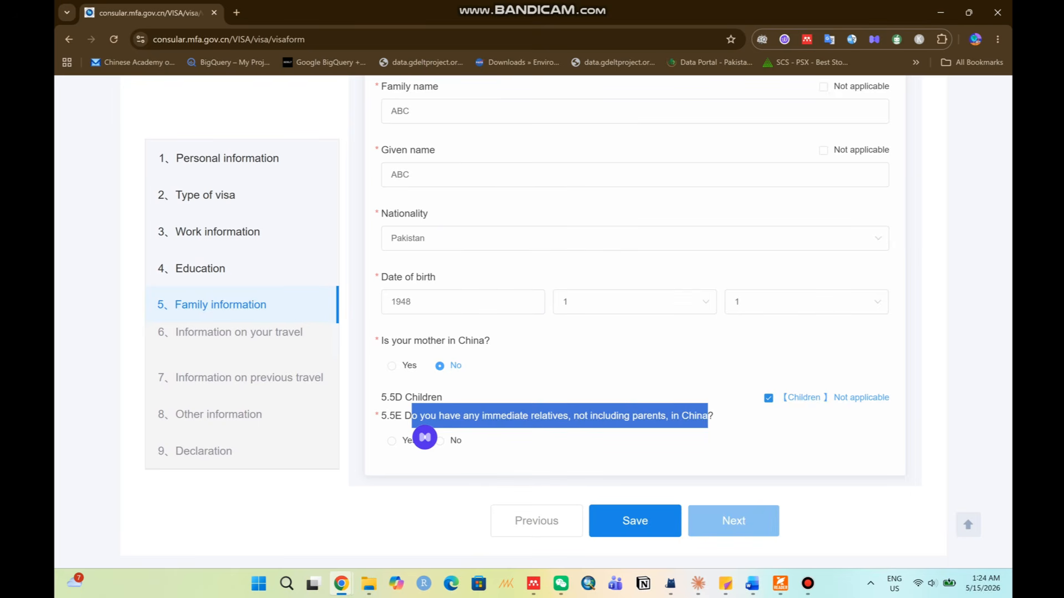
click(537, 423)
click(392, 441)
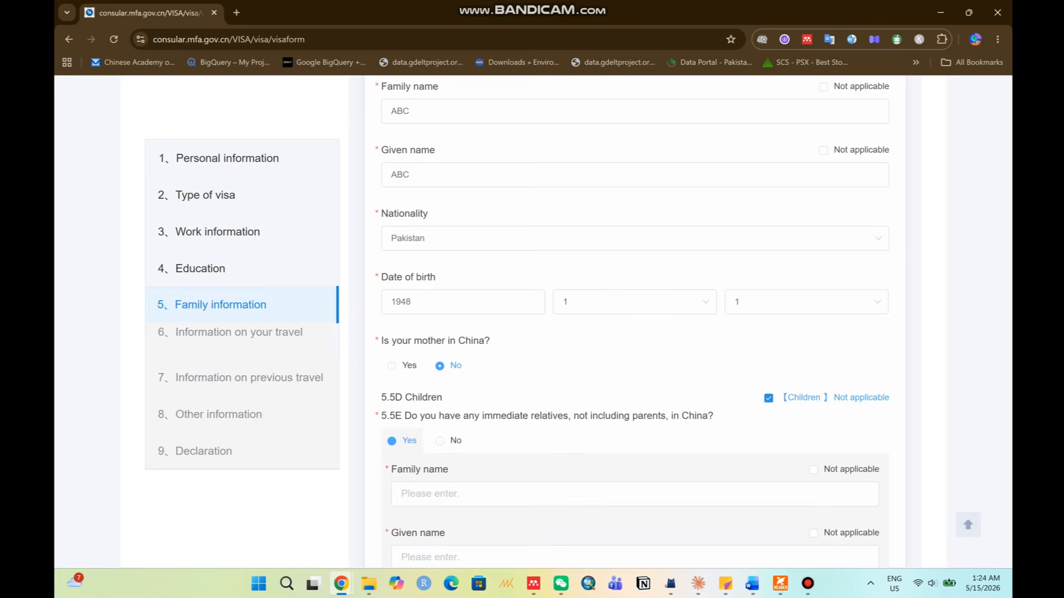
scroll(635, 321, down, 2)
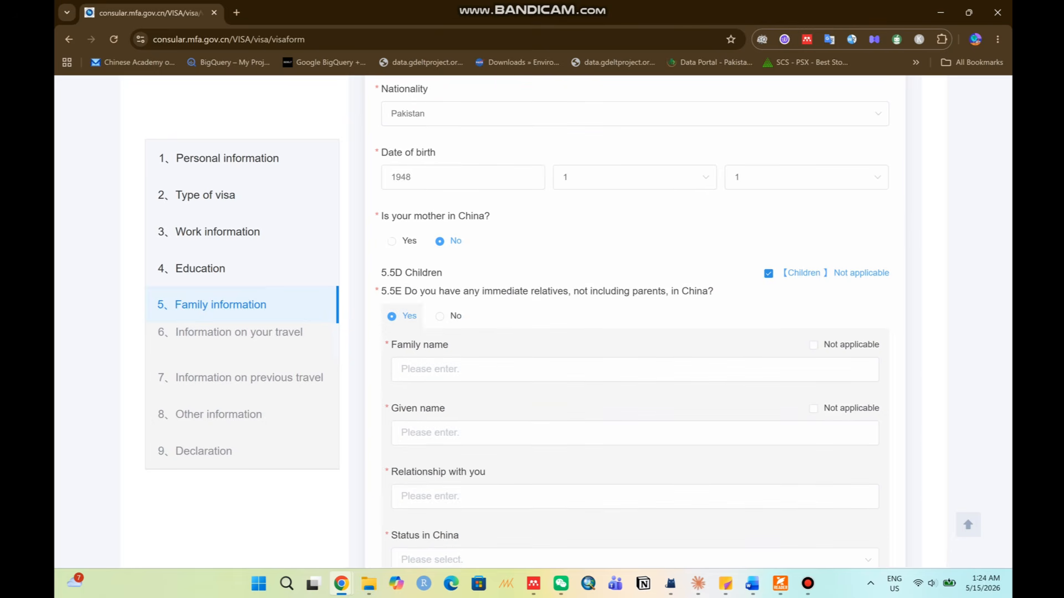
scroll(634, 321, down, 2)
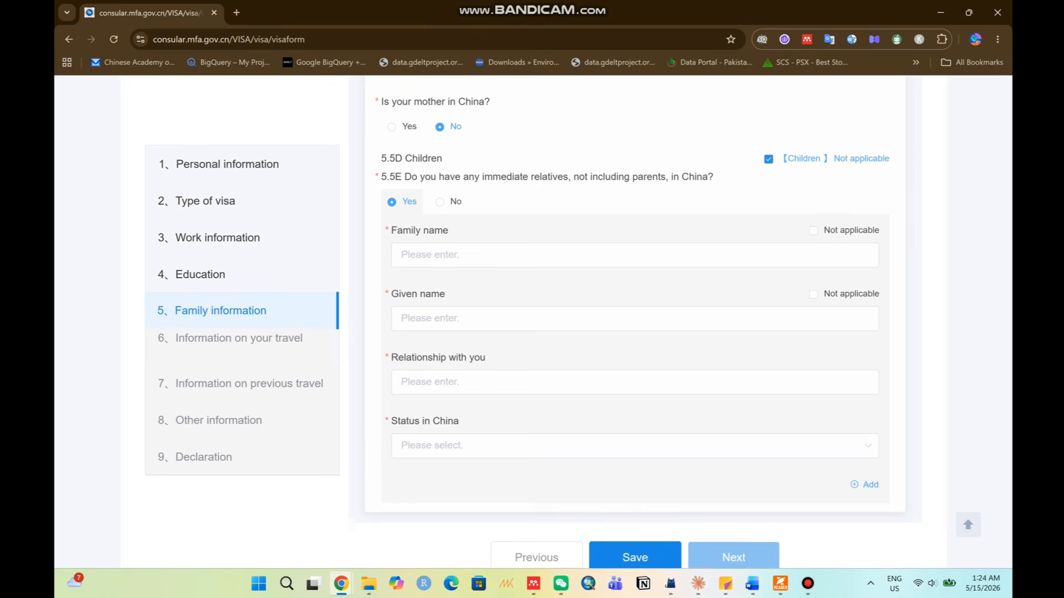
scroll(443, 316, up, 4)
click(439, 316)
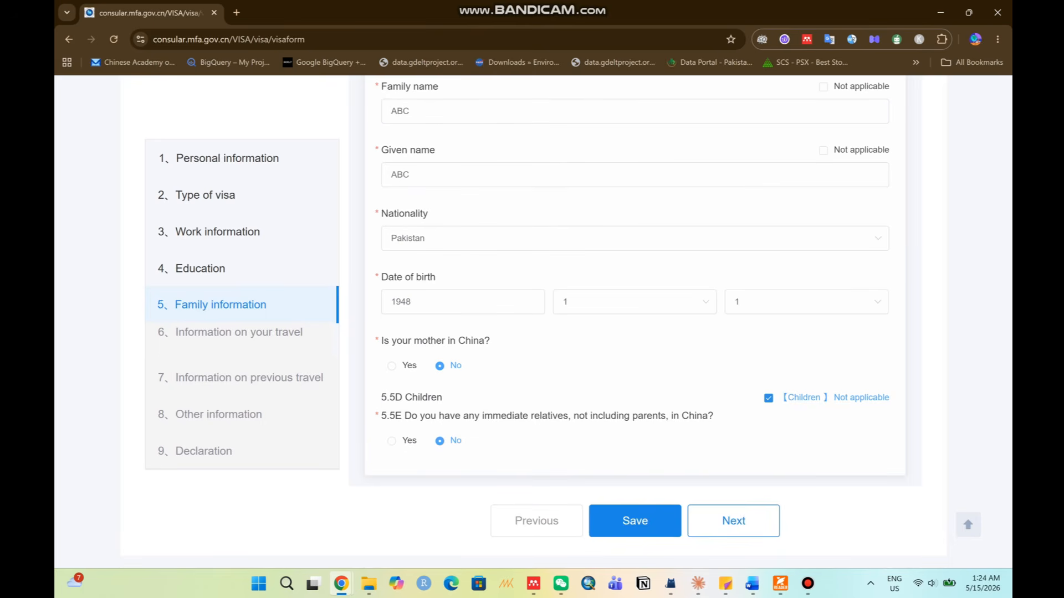
click(635, 521)
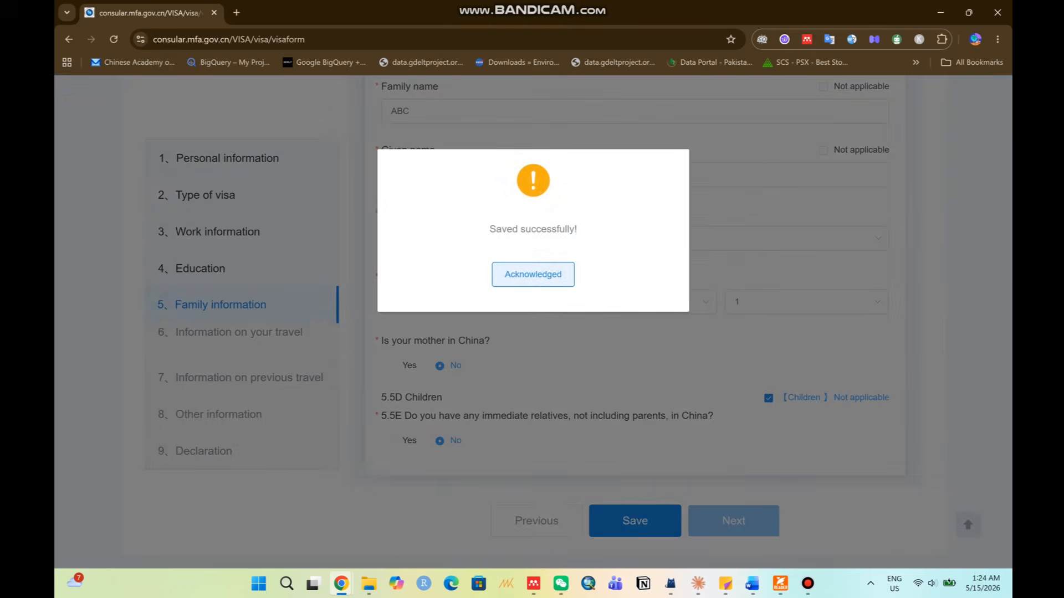
click(533, 274)
click(734, 521)
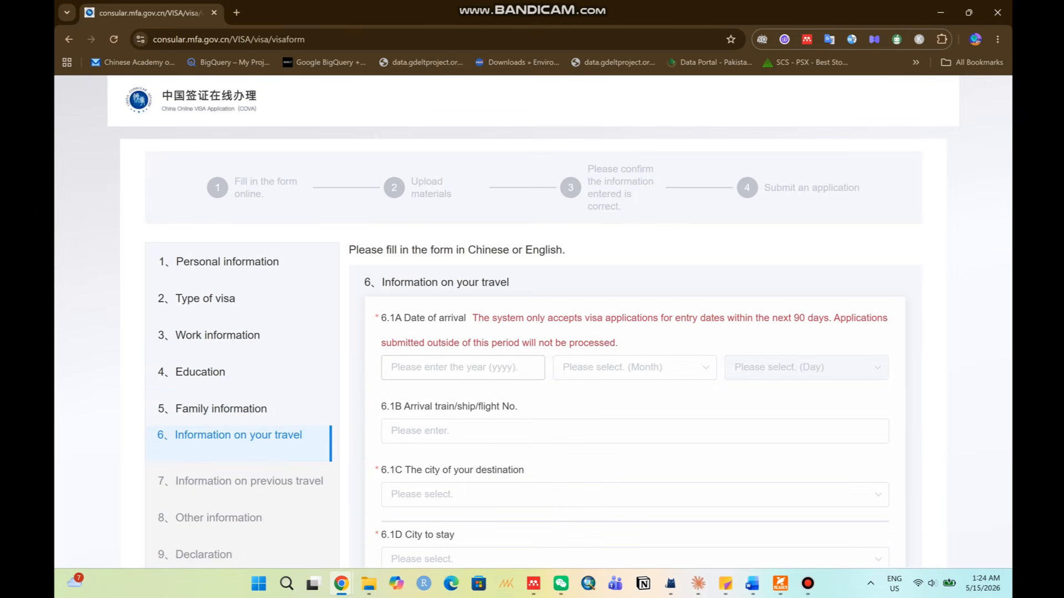
drag(411, 317, 617, 344)
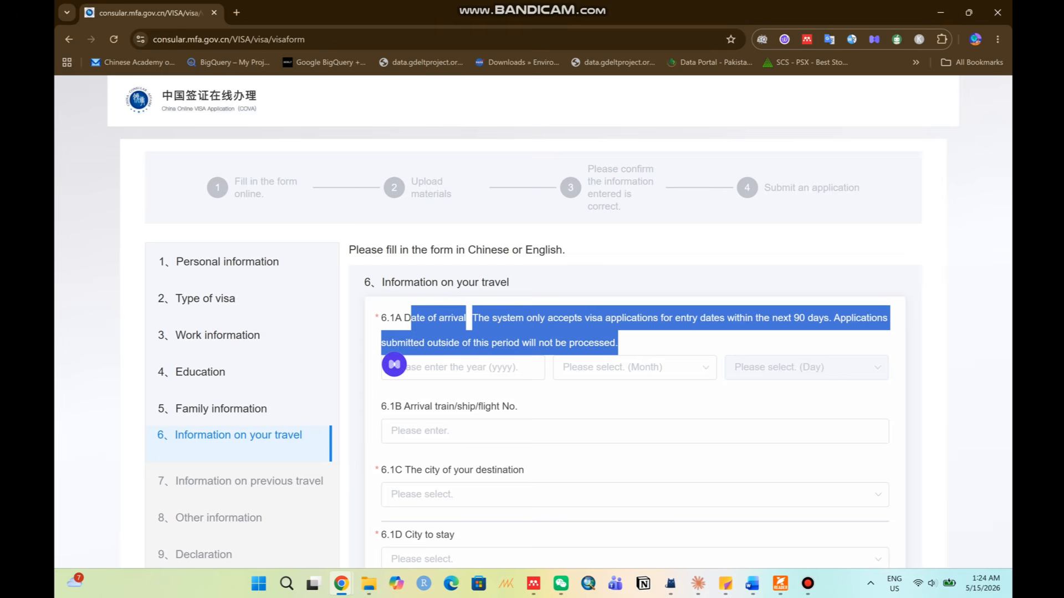
click(626, 344)
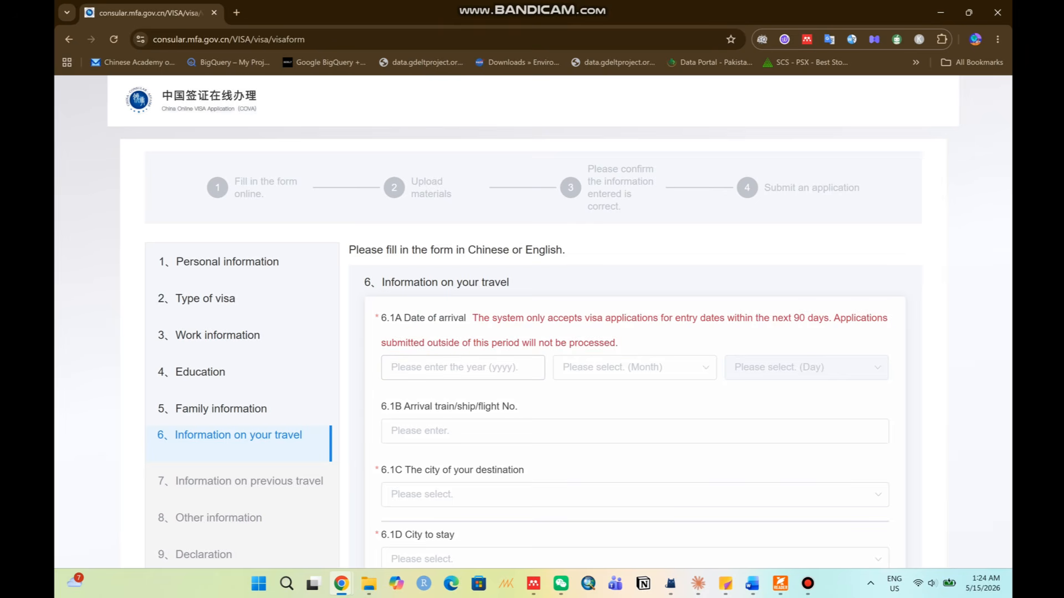
click(390, 368)
text(2026)
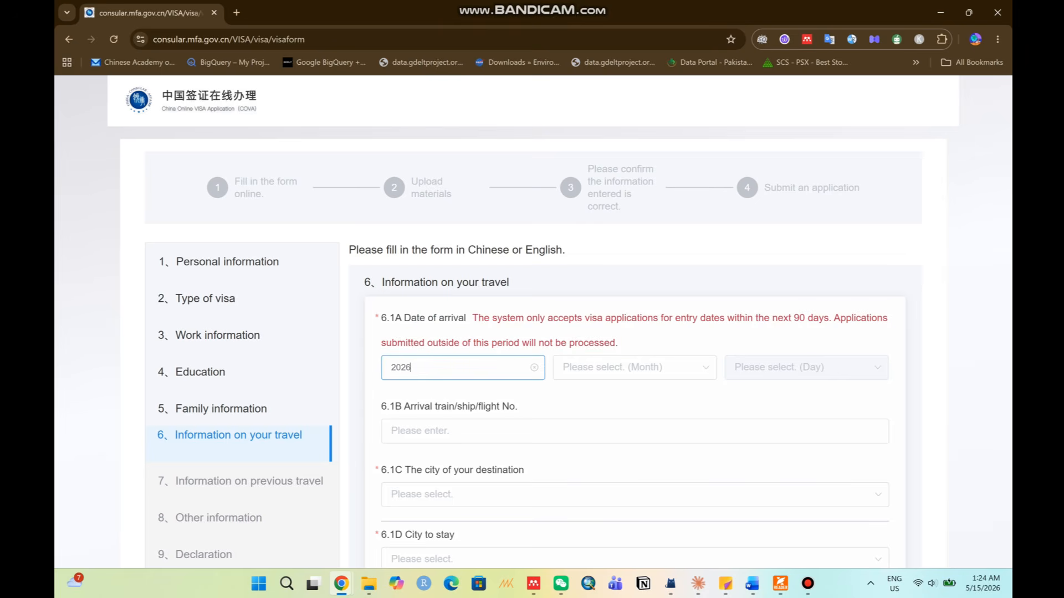
click(635, 367)
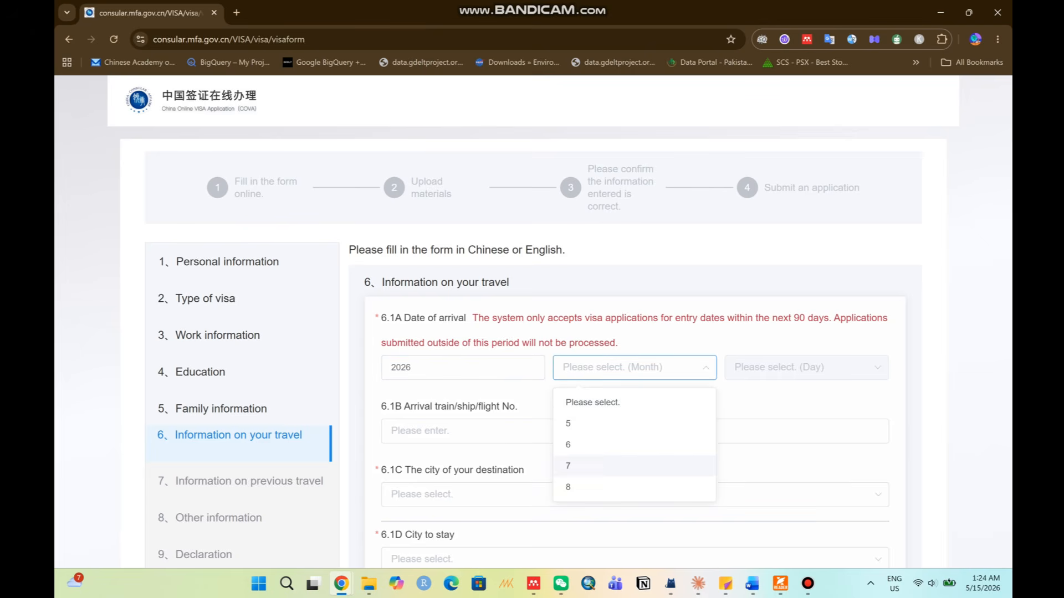
click(634, 487)
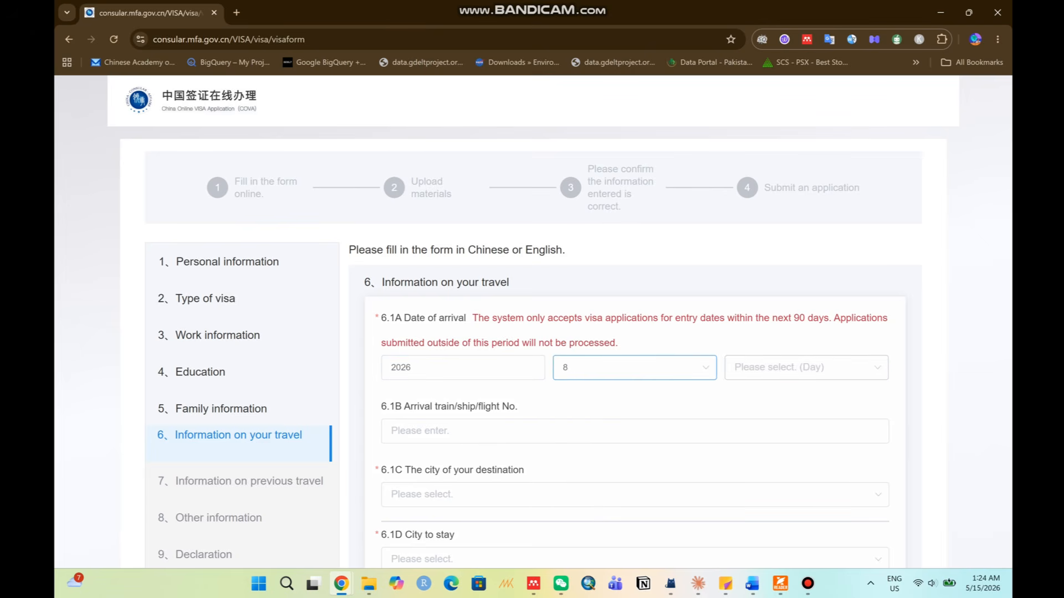
click(634, 367)
scroll(634, 465, down, 2)
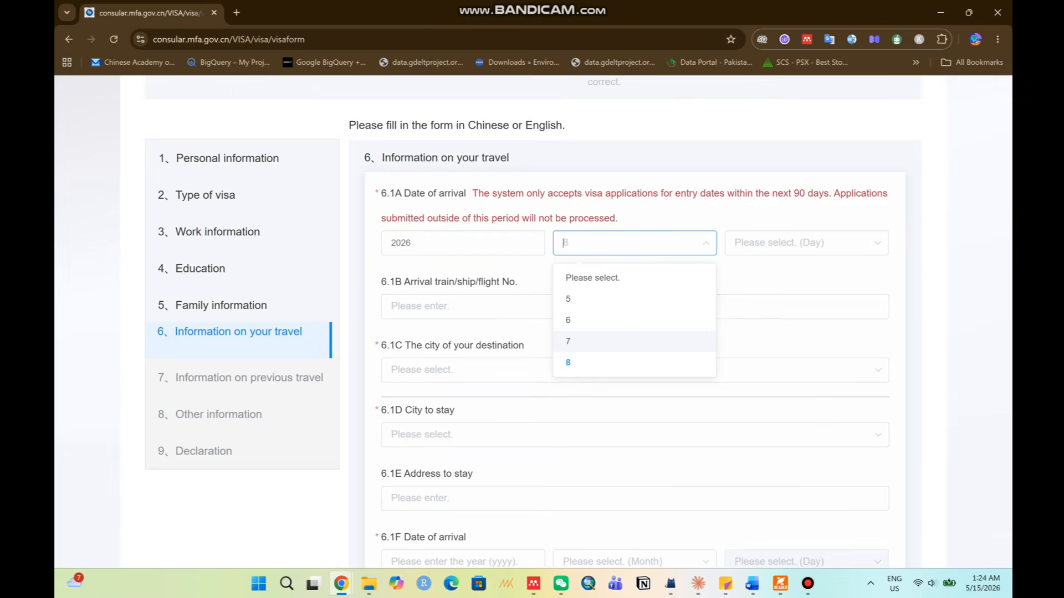
scroll(635, 310, down, 1)
scroll(634, 360, up, 2)
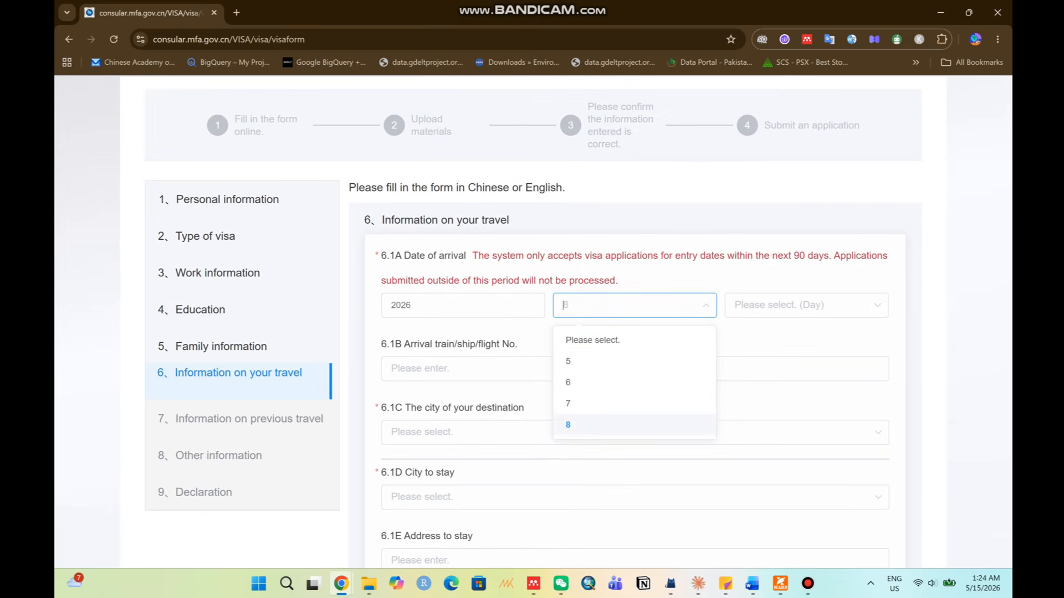
click(634, 425)
click(806, 305)
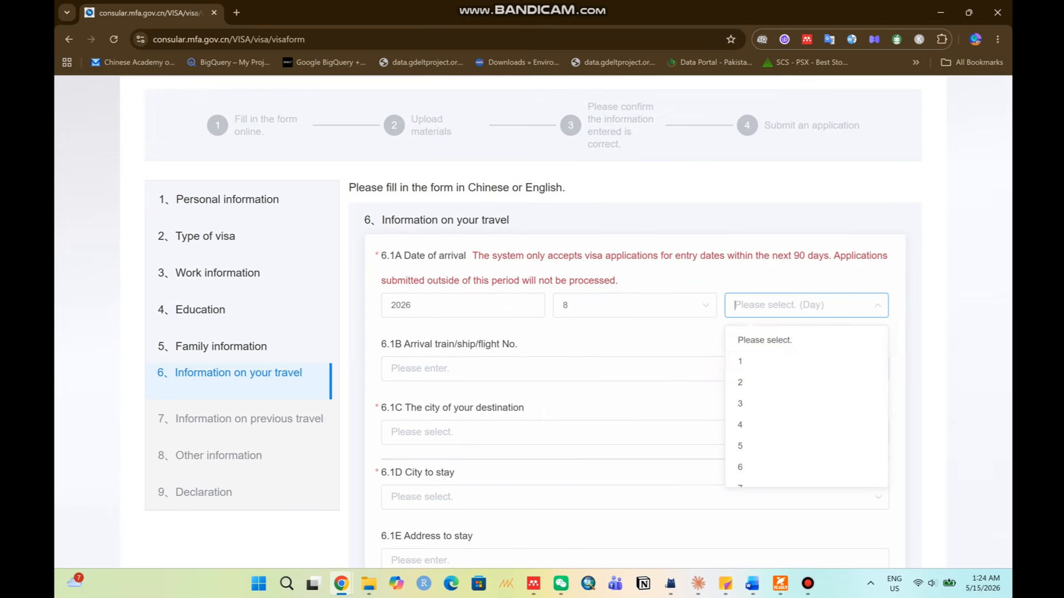
drag(806, 363, 798, 590)
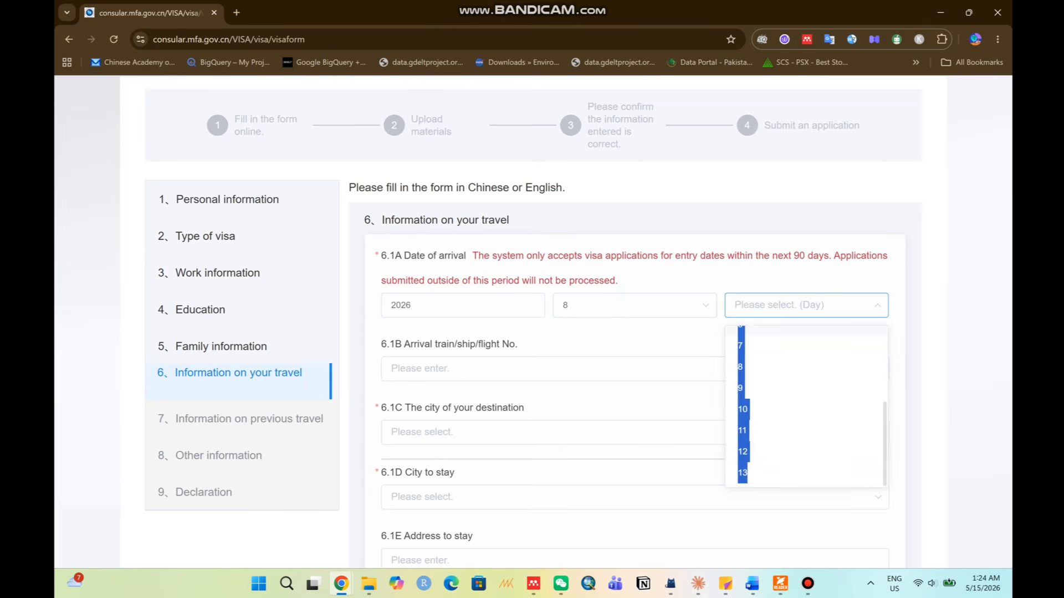
scroll(806, 430, down, 5)
scroll(806, 428, up, 5)
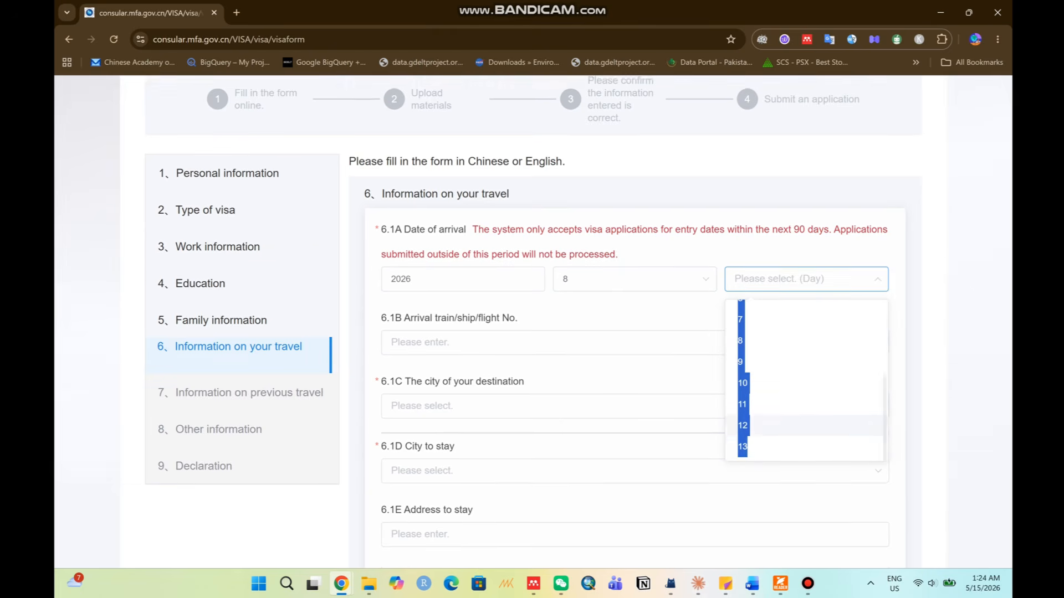
scroll(806, 427, down, 3)
scroll(806, 377, up, 2)
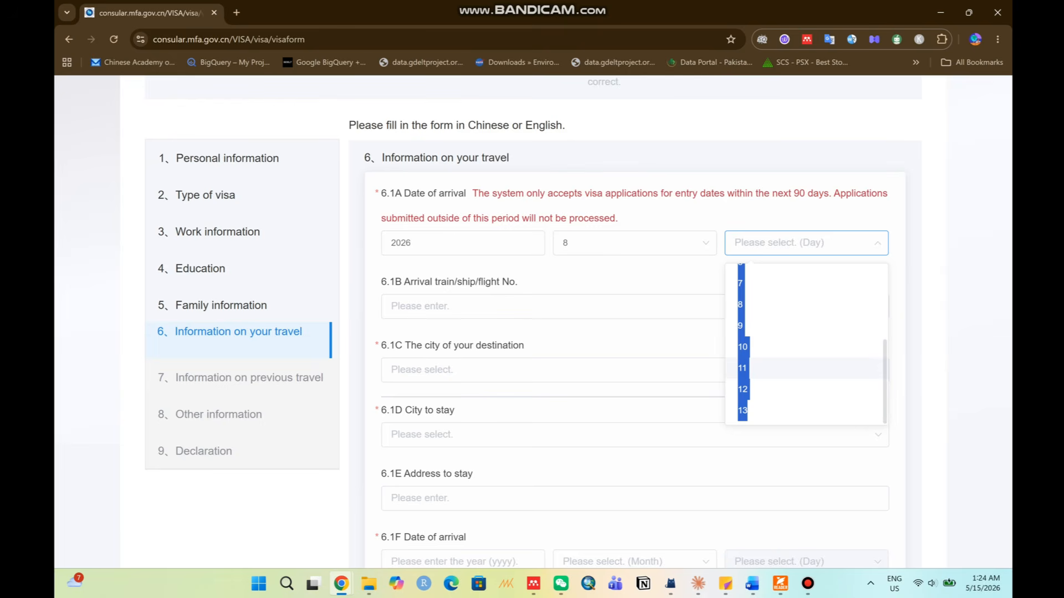
scroll(806, 367, up, 1)
click(806, 306)
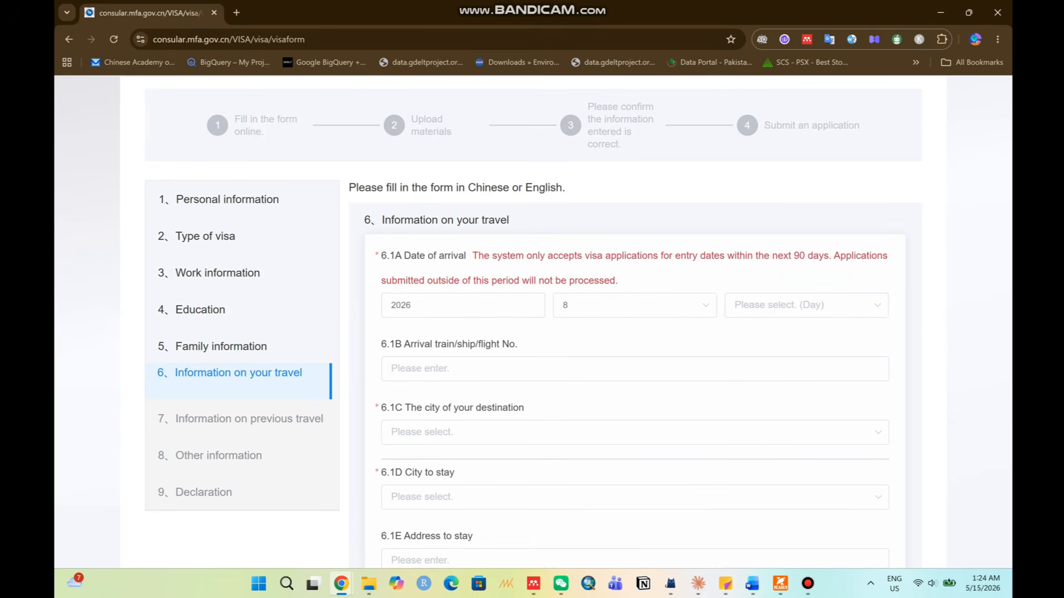
click(806, 305)
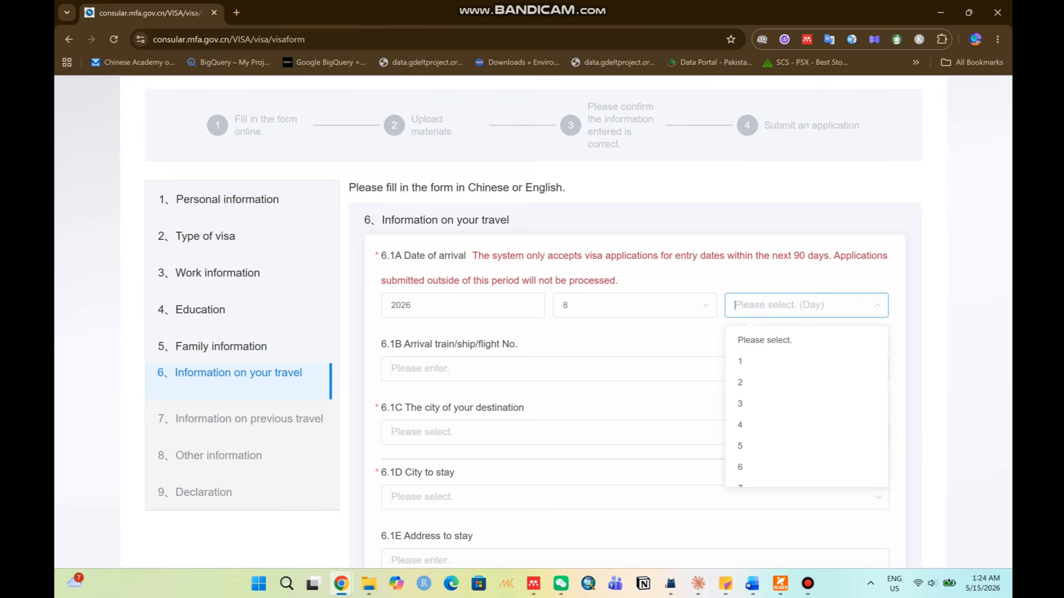
key(Down)
key(Down)
key(Down)
key(Down)
key(Down)
key(Down)
key(Down)
key(Down)
key(Down)
key(Down)
key(Down)
key(Down)
key(Down)
key(Down)
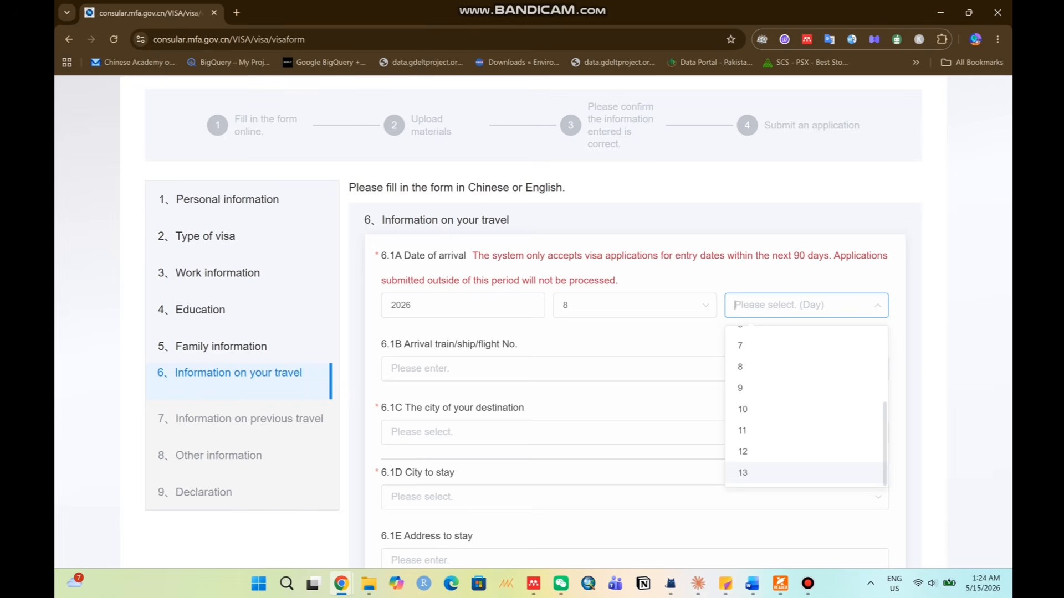
key(Up)
key(Up)
key(Up)
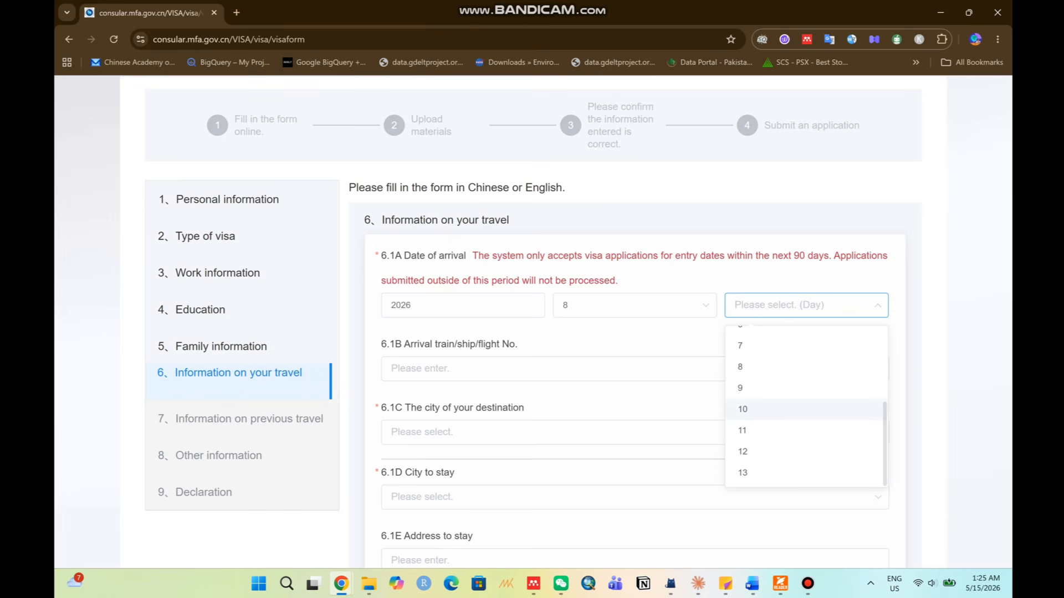
key(Return)
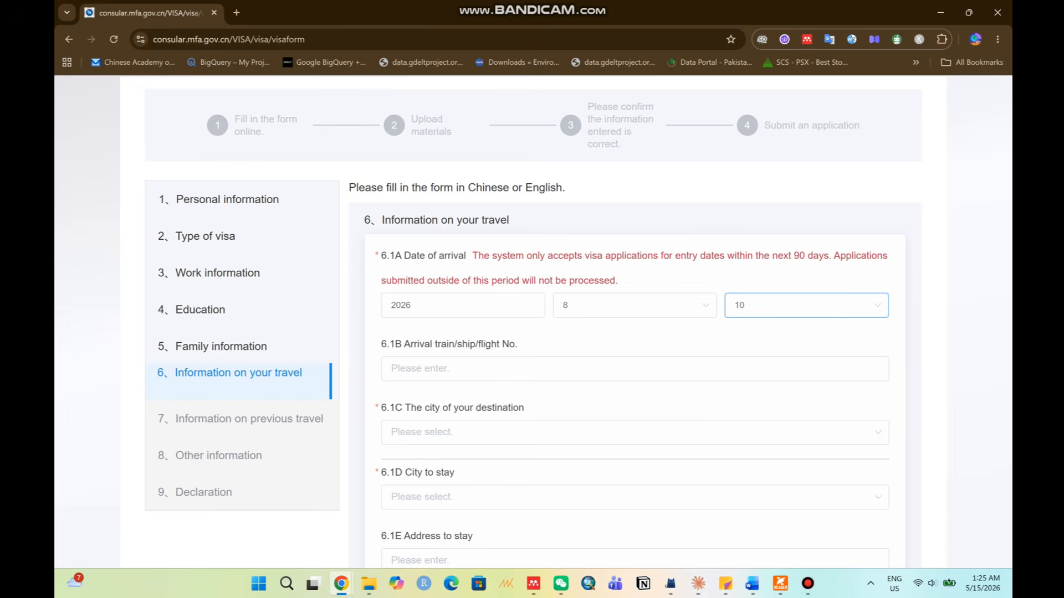
click(705, 306)
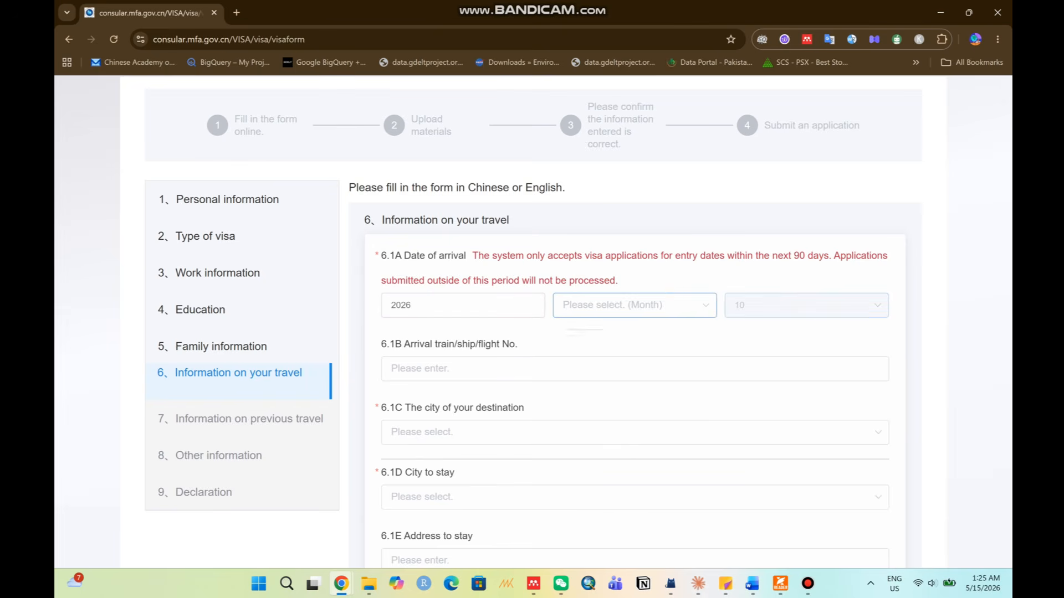
click(563, 305)
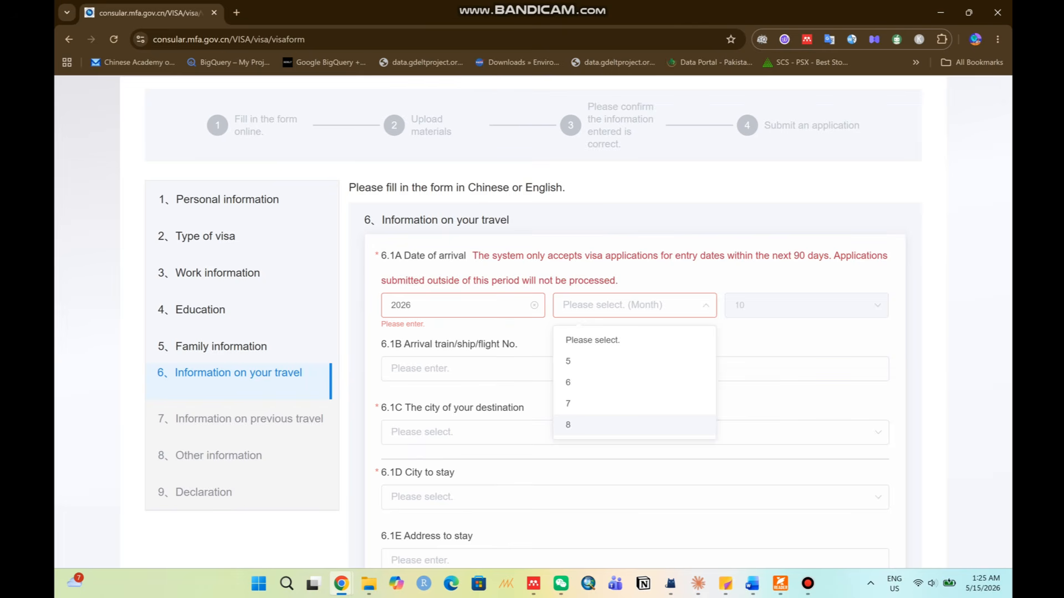
click(587, 361)
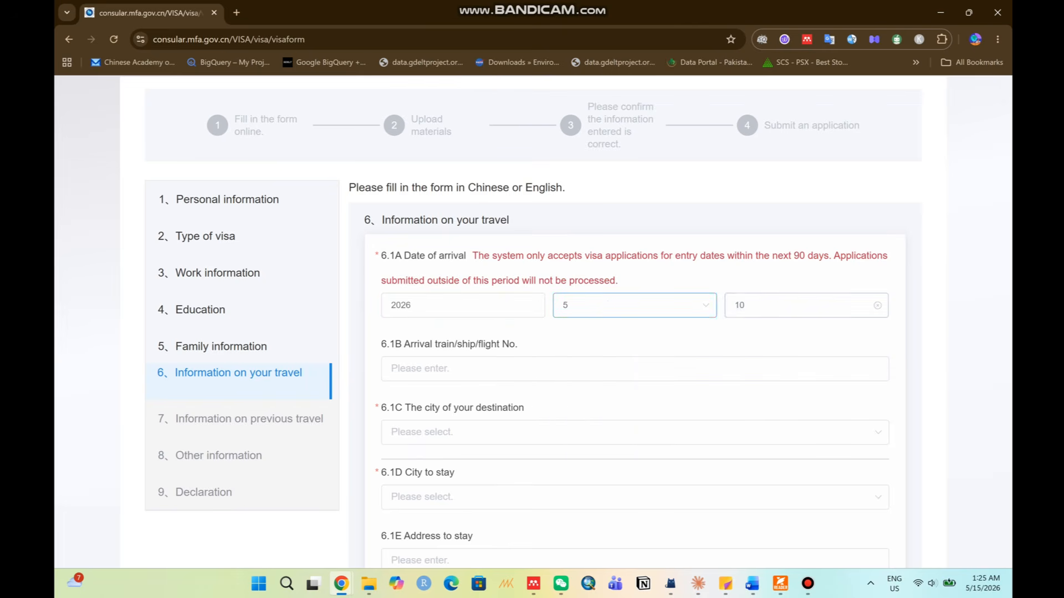
click(798, 306)
click(634, 306)
click(568, 382)
click(798, 305)
click(775, 476)
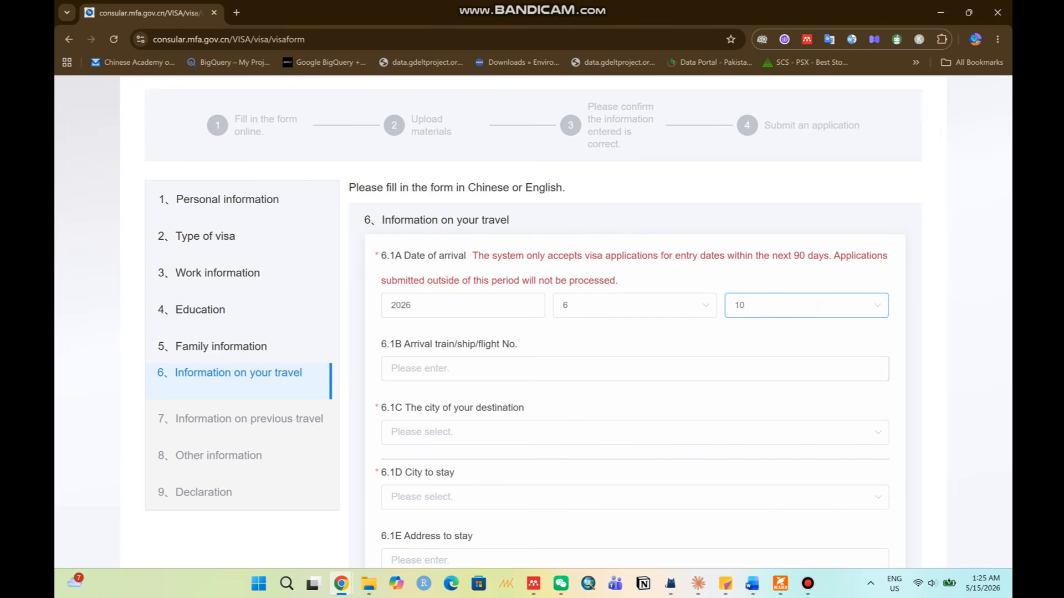
click(797, 306)
scroll(775, 365, up, 2)
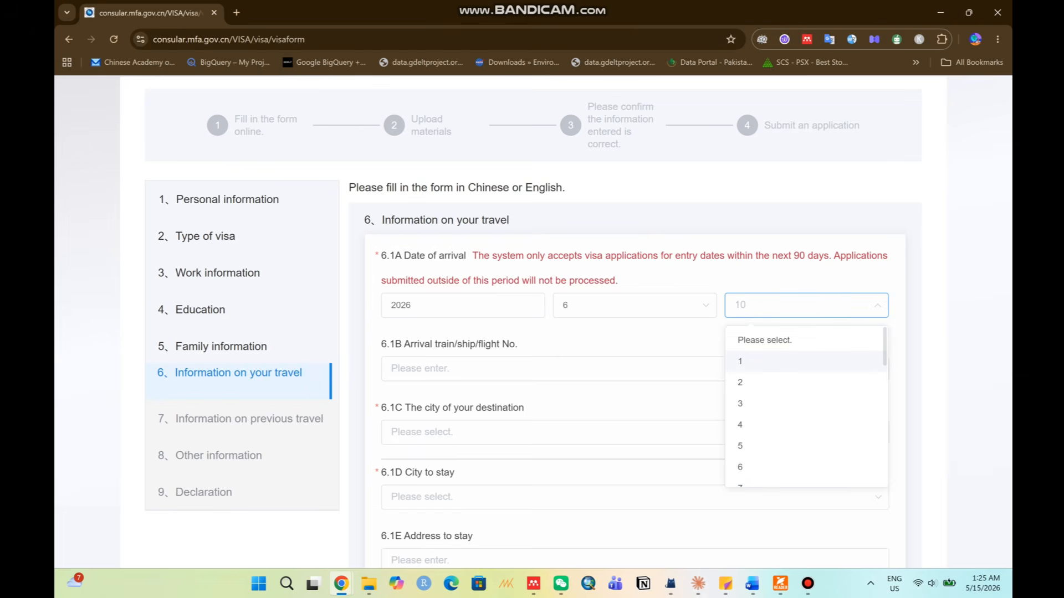
click(775, 361)
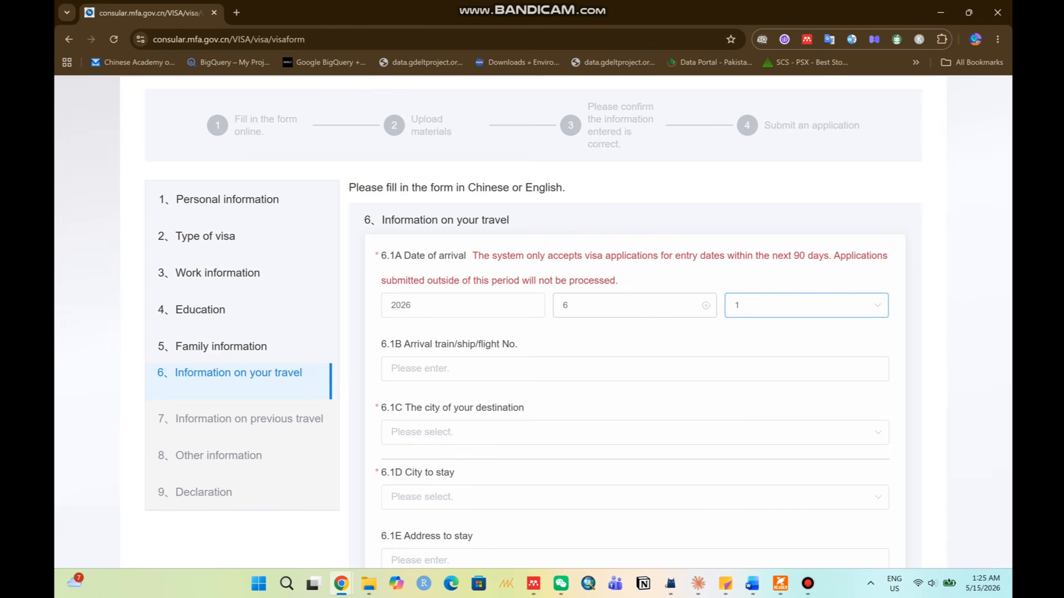
drag(675, 255, 833, 256)
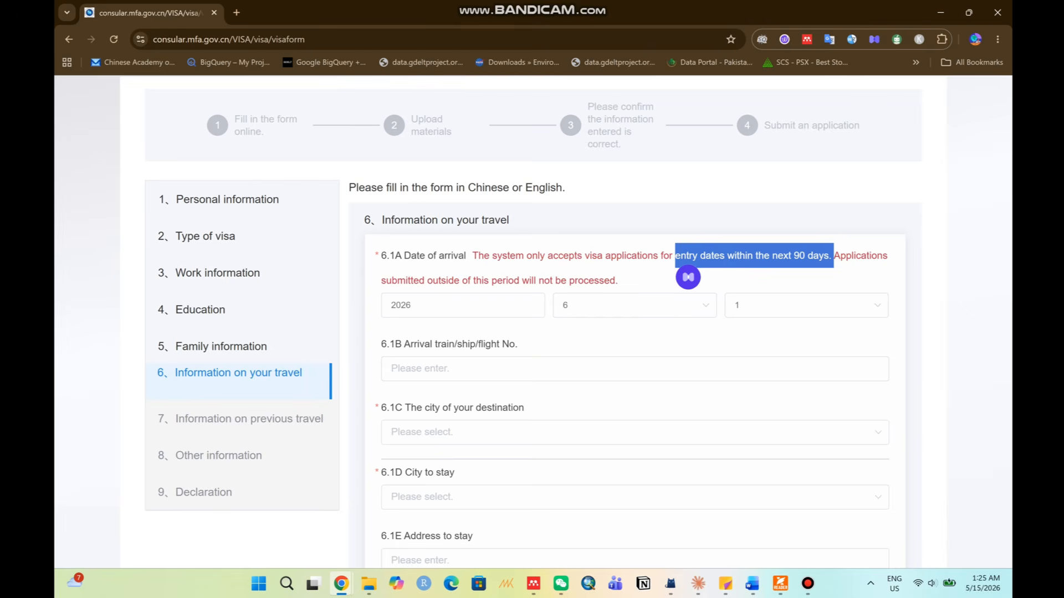
click(834, 257)
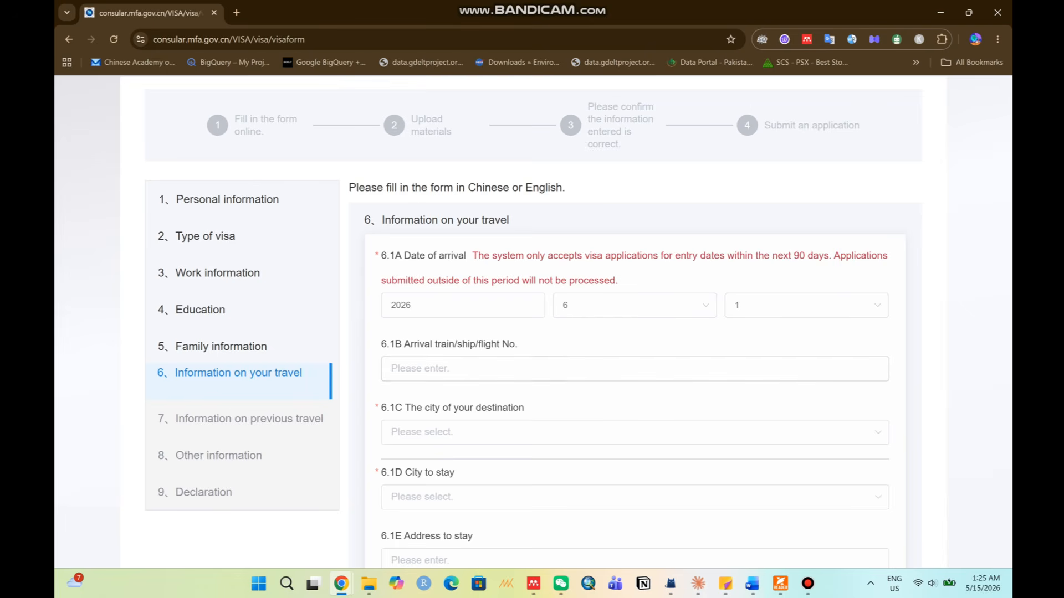
Set the destination city to BeiJing,Beijing with district Chaoyang Qu.
click(576, 369)
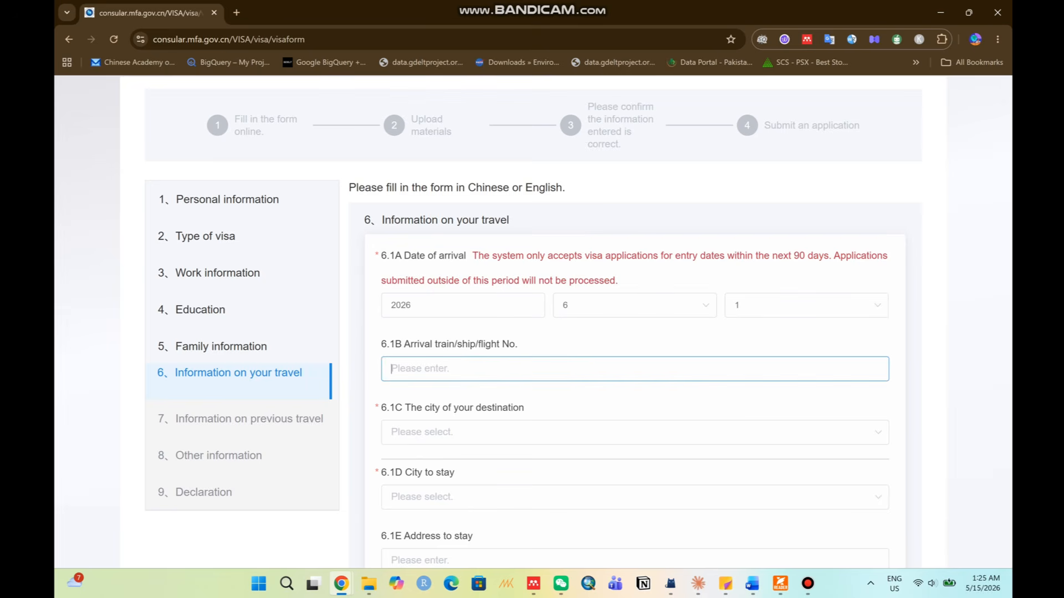
drag(388, 345, 535, 344)
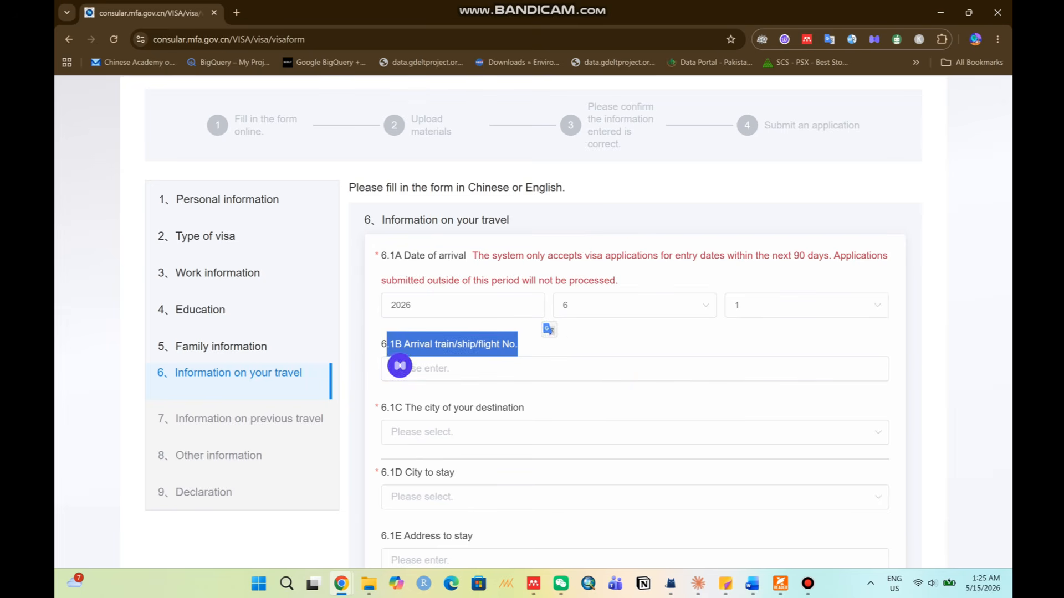
click(538, 344)
scroll(521, 321, down, 1)
drag(394, 346, 524, 346)
click(524, 347)
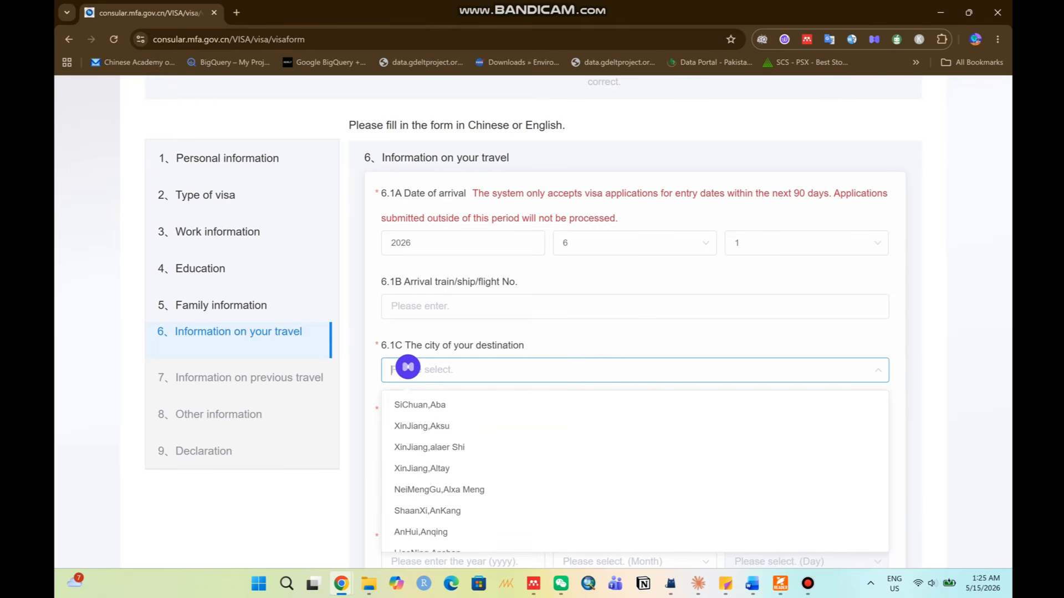
text(b)
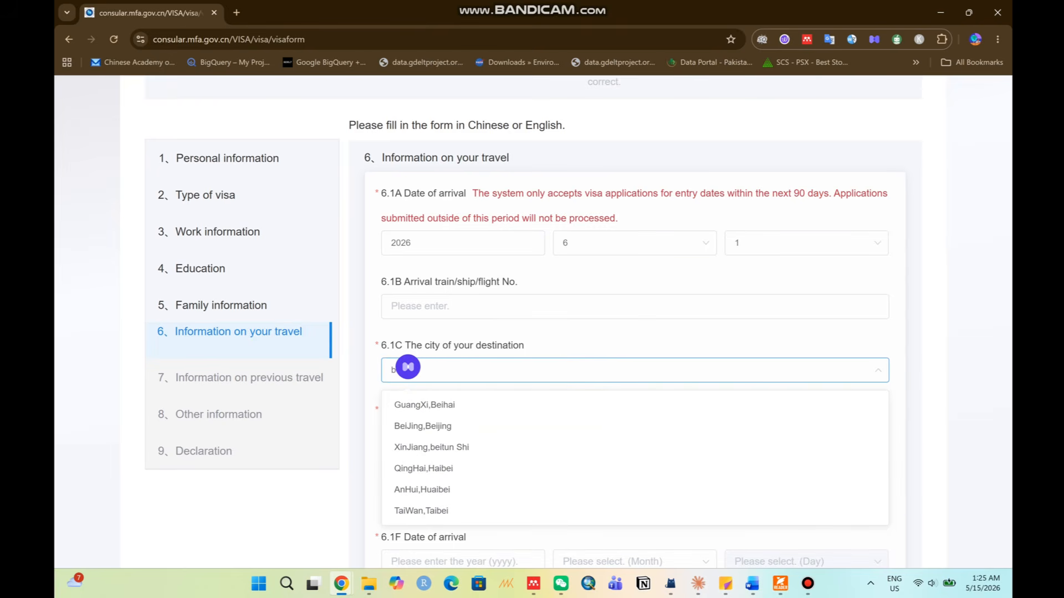
text(j)
click(423, 405)
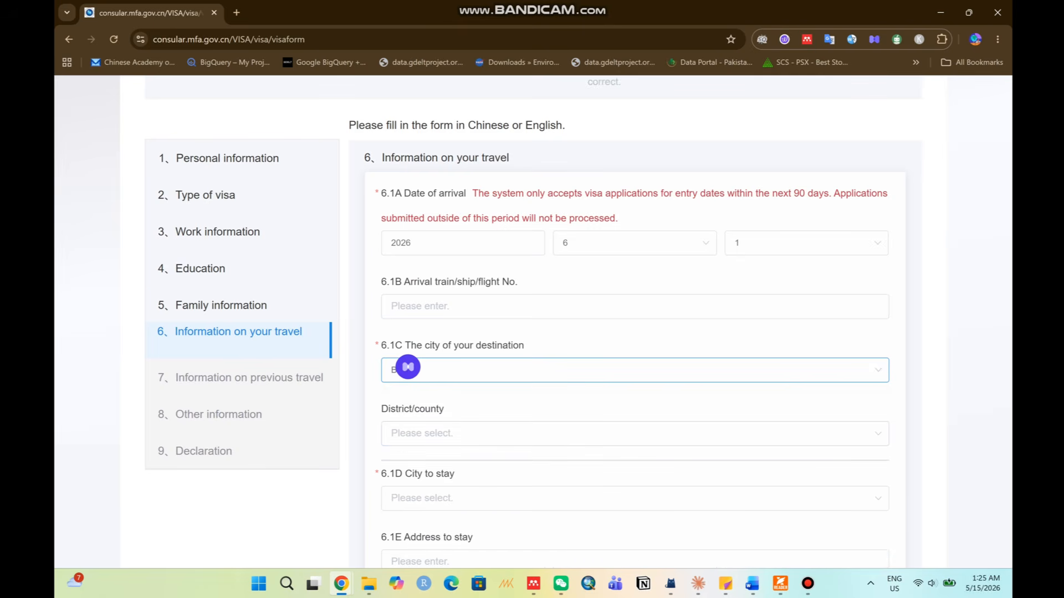
click(443, 433)
scroll(443, 332, down, 4)
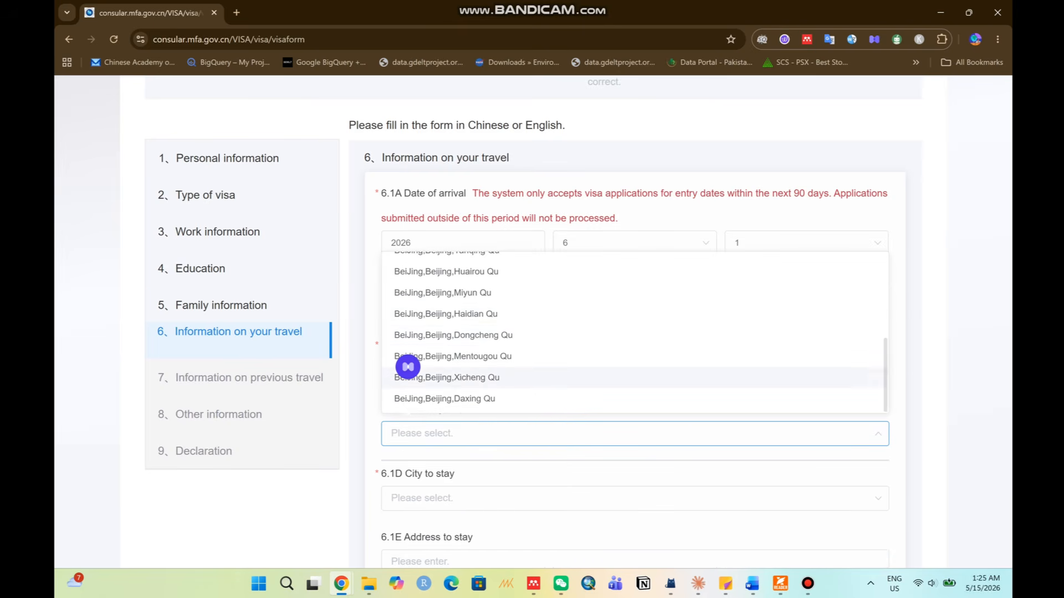
scroll(444, 354, up, 3)
scroll(408, 491, down, 4)
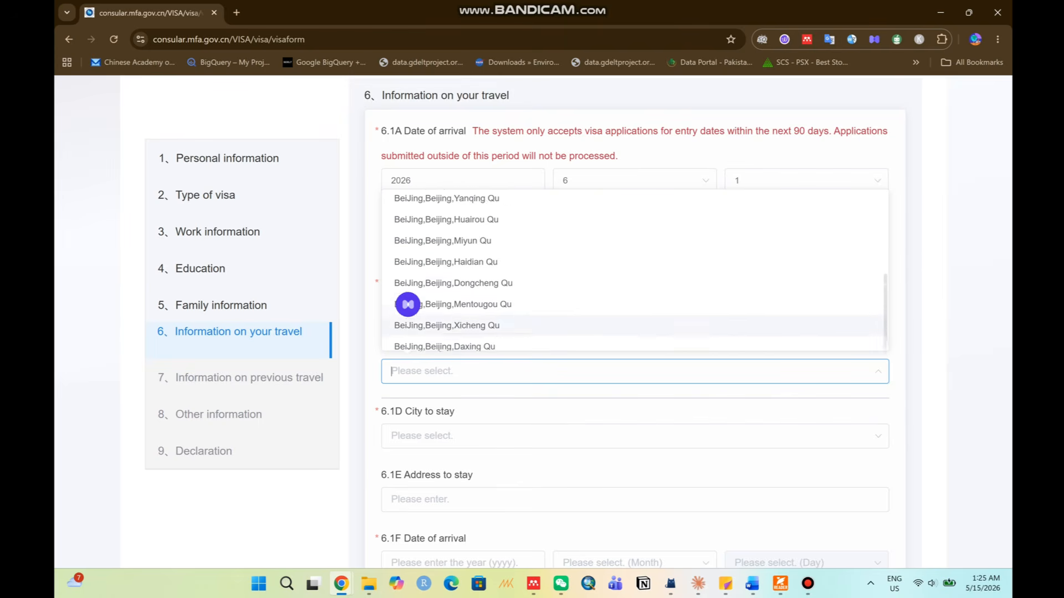
scroll(408, 307, up, 3)
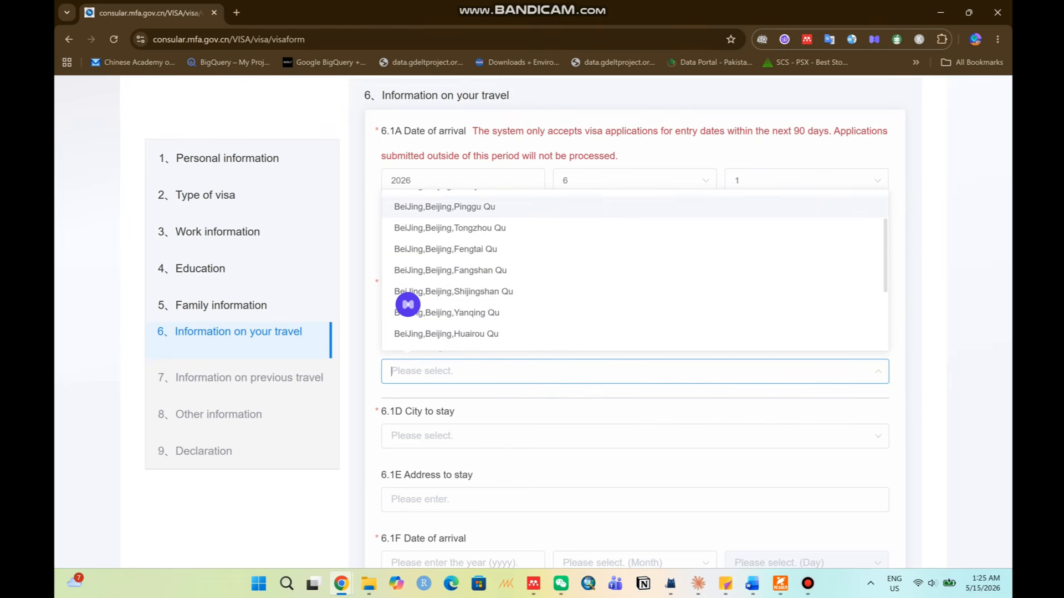
scroll(407, 304, up, 1)
click(451, 204)
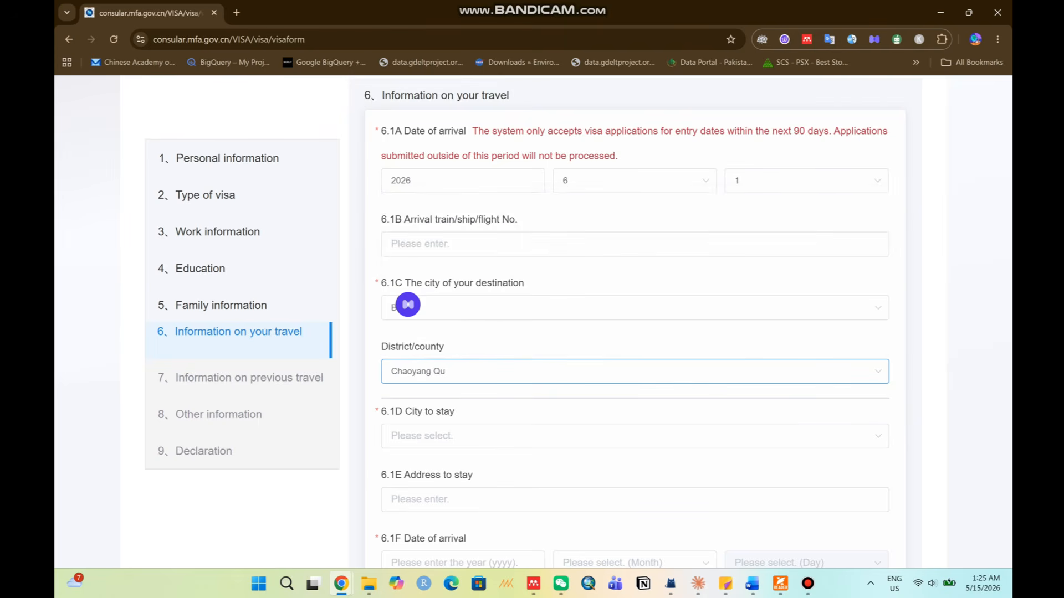
Set the city to stay to Beijing with district Chaoyang Qu.
click(634, 436)
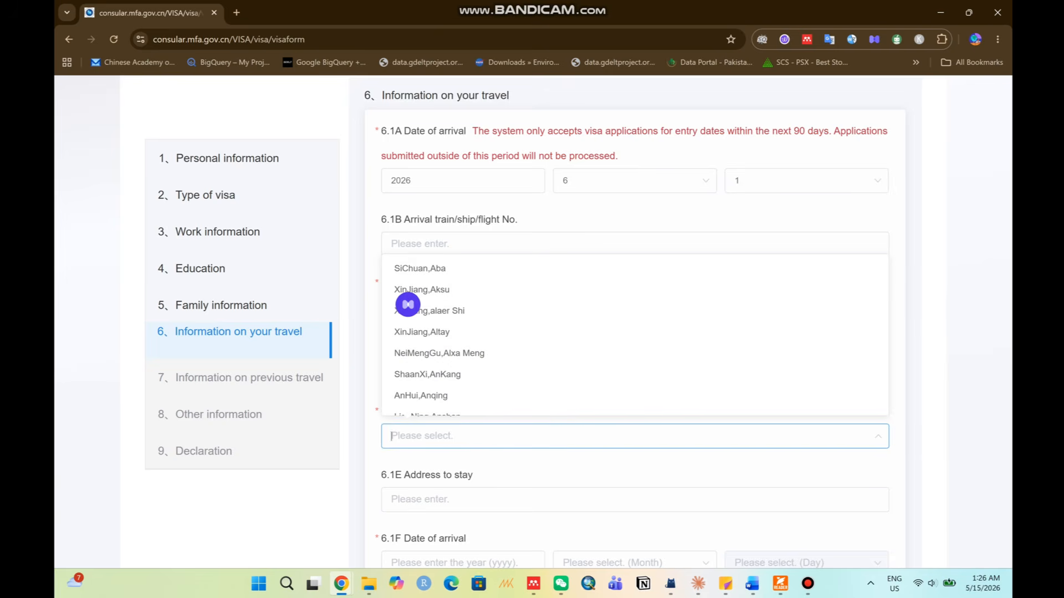
text(bei)
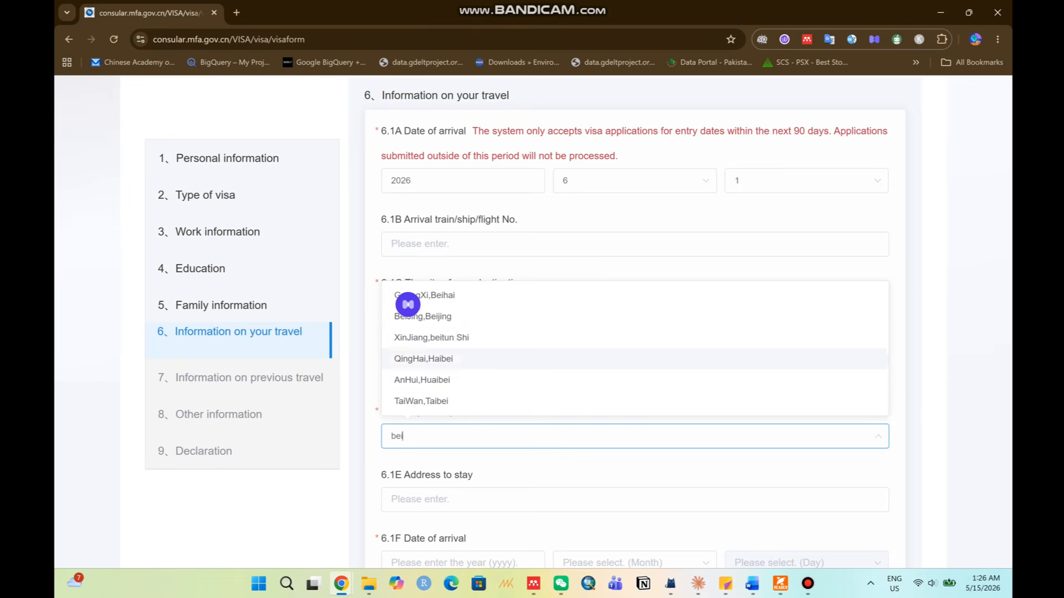
key(Down)
key(Down)
key(Up)
key(Up)
key(Up)
key(Up)
key(Return)
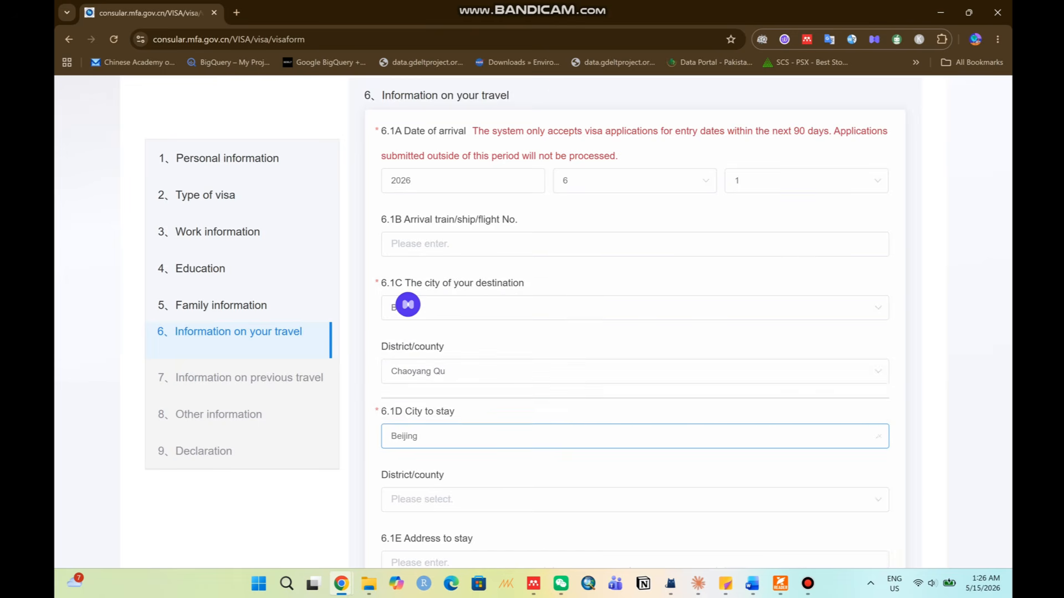
scroll(635, 436, down, 1)
click(635, 437)
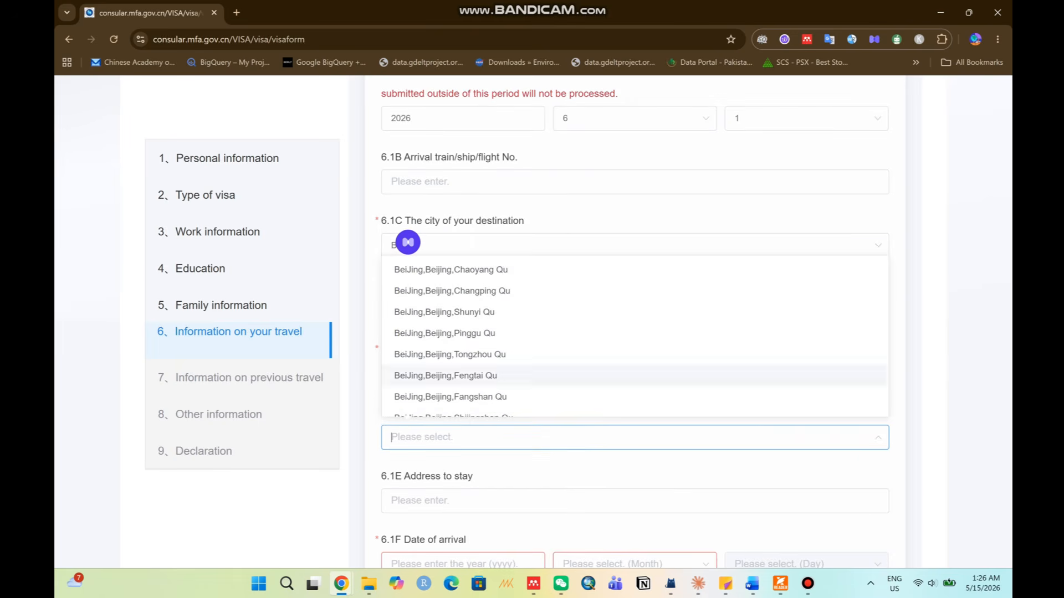
click(634, 270)
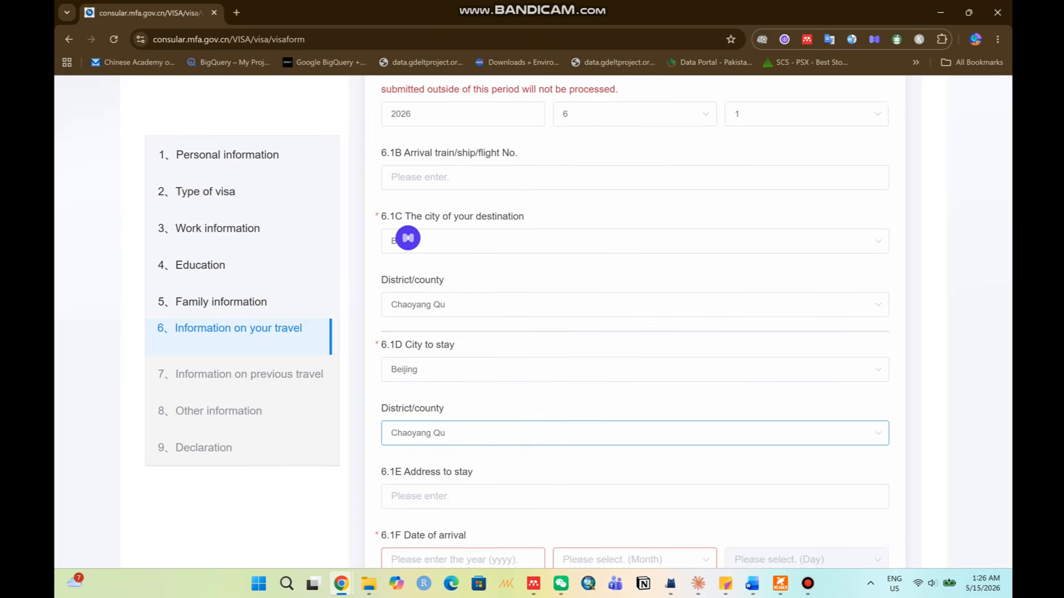
scroll(634, 321, down, 2)
click(634, 376)
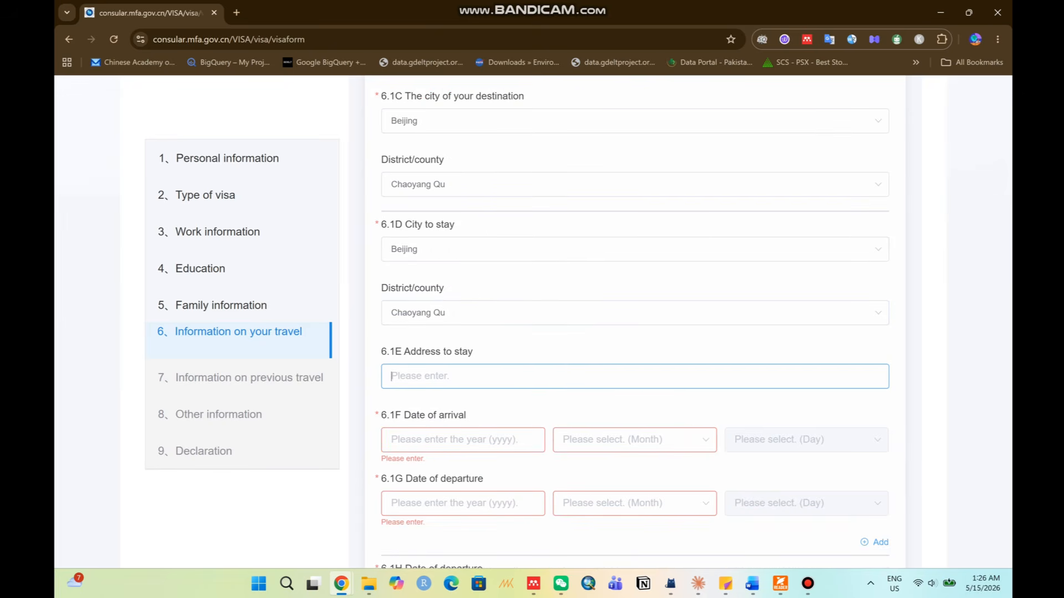
Enter 'ABC university' as the stay address and set the arrival date to 2026/6/1.
text(ABC university)
scroll(634, 322, down, 3)
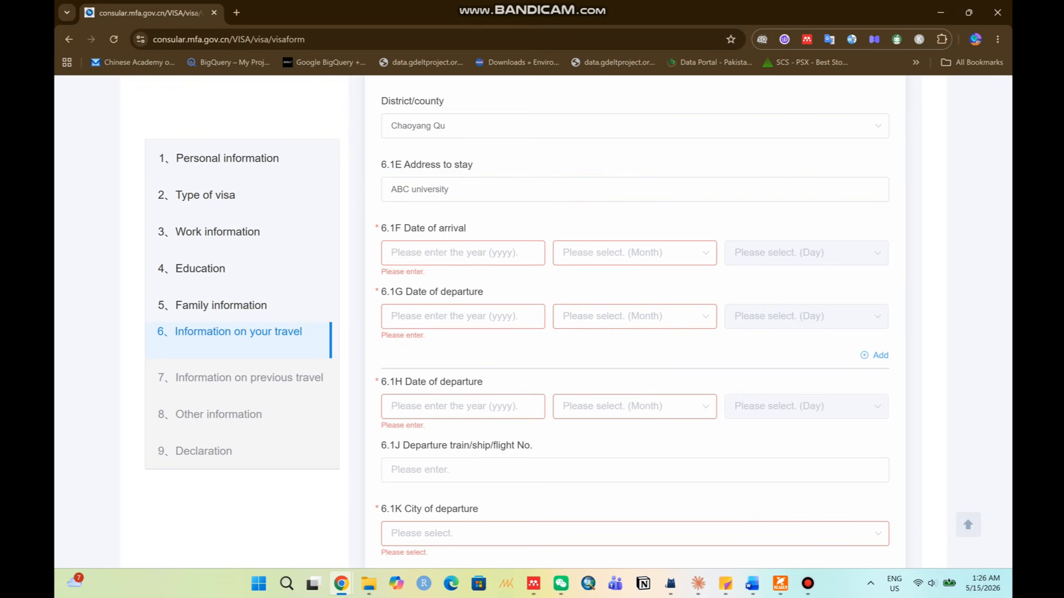
text(2026)
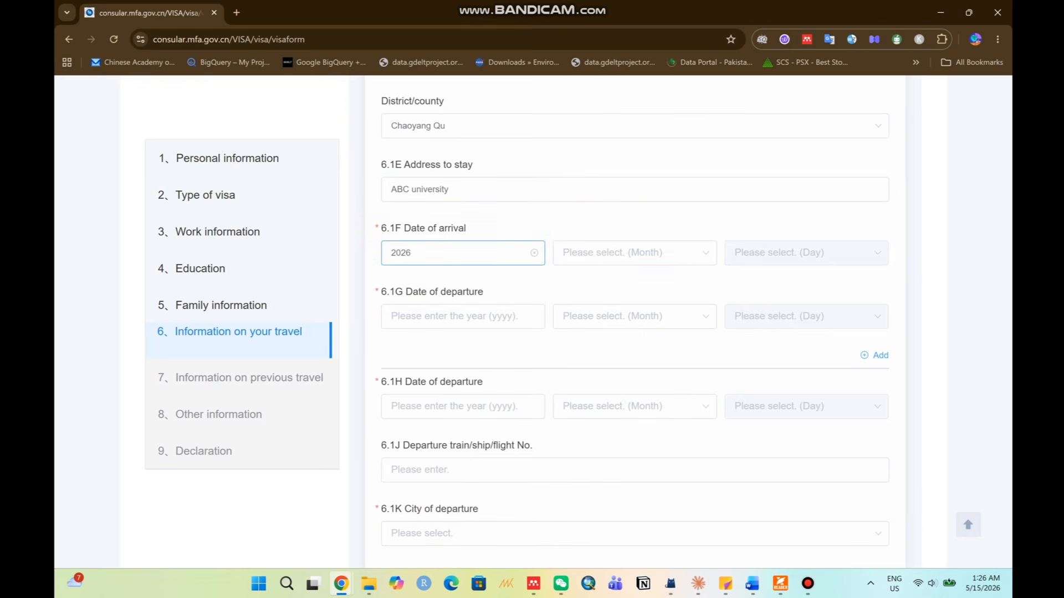
click(635, 253)
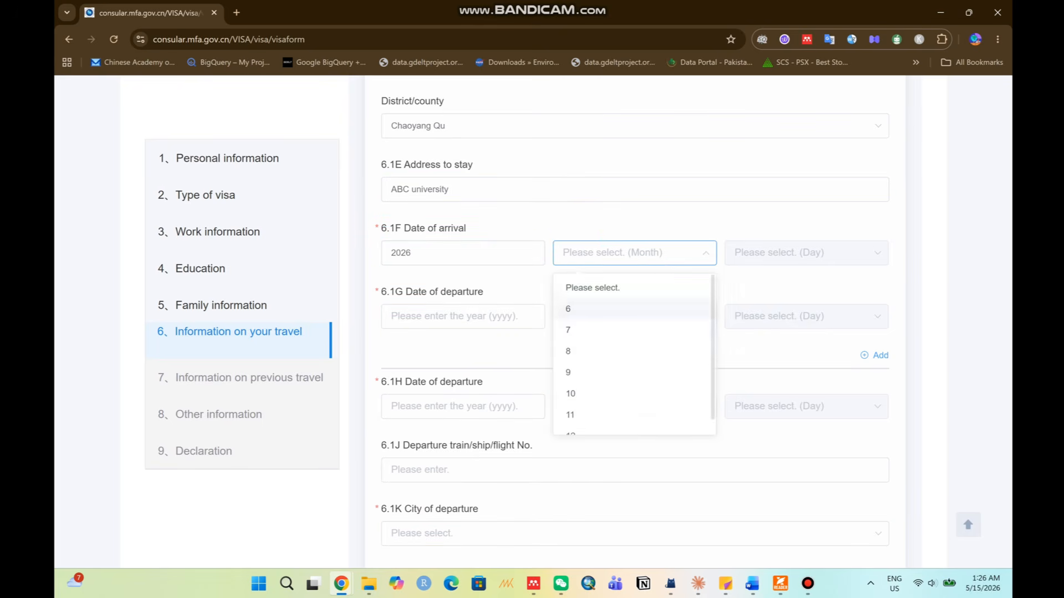
click(631, 309)
click(806, 253)
click(776, 306)
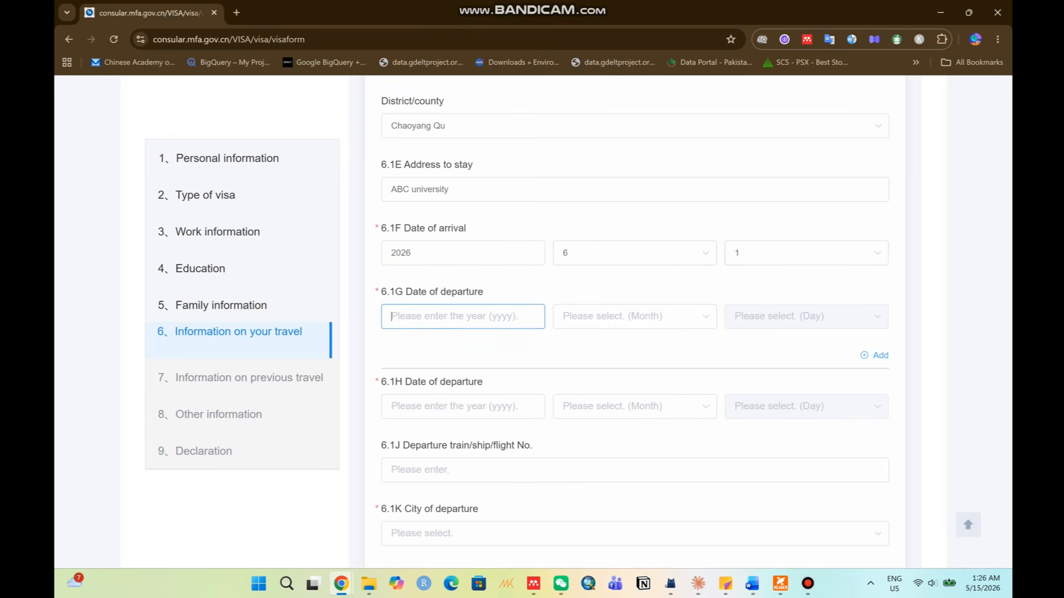
Set both departure dates, 6.1G and 6.1H, to 2026/6/1.
text(2026)
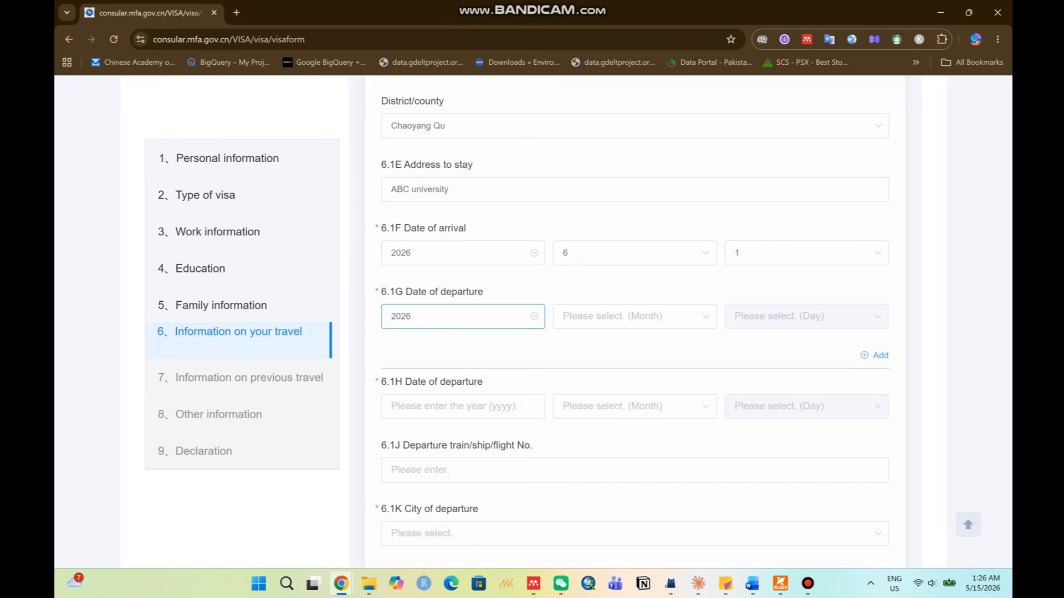
click(635, 316)
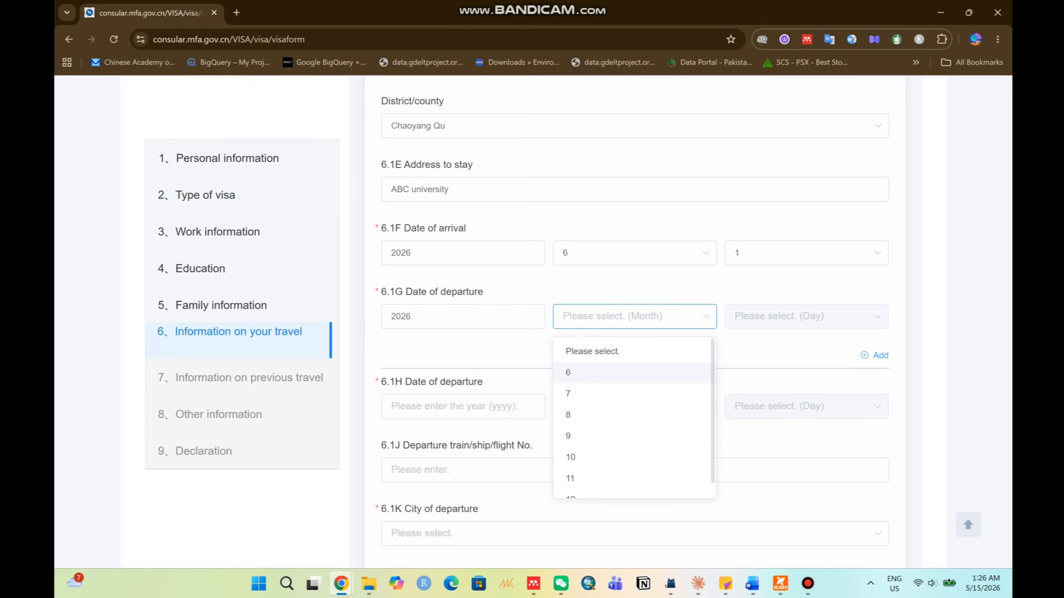
click(620, 371)
click(786, 317)
click(776, 372)
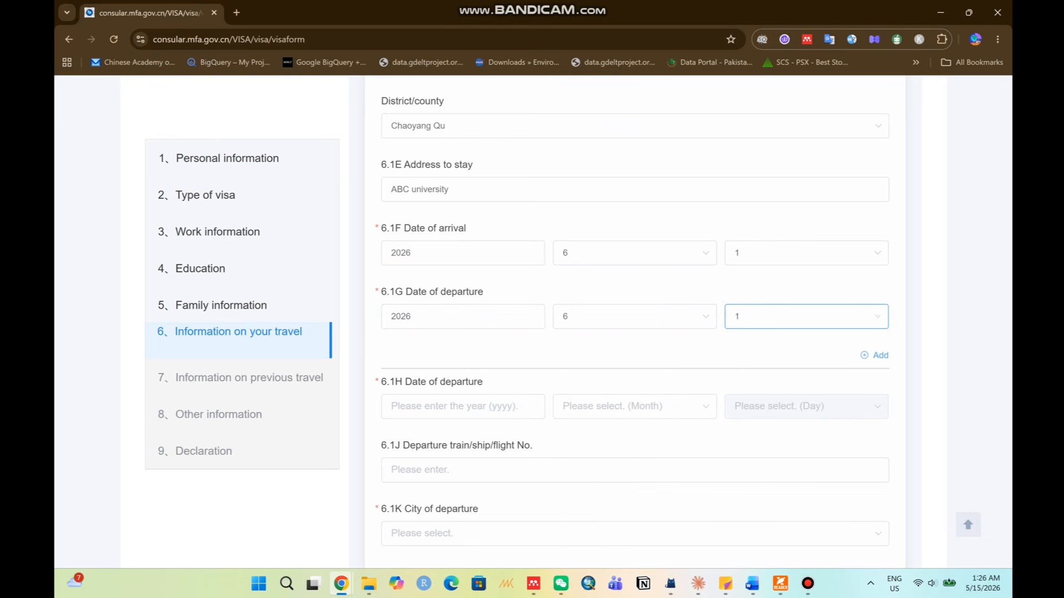
click(463, 406)
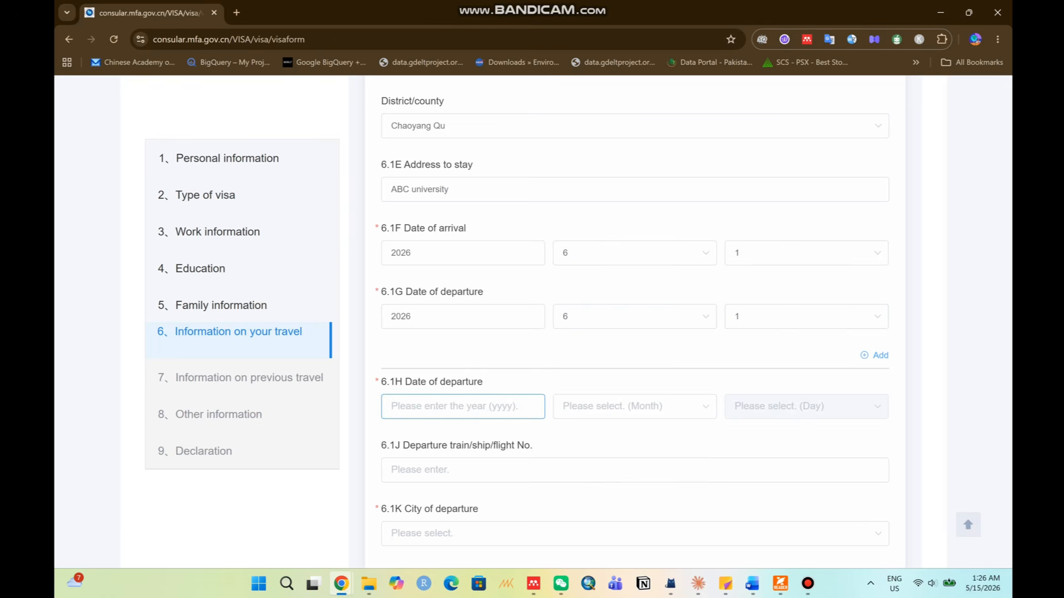
text(2026)
click(635, 406)
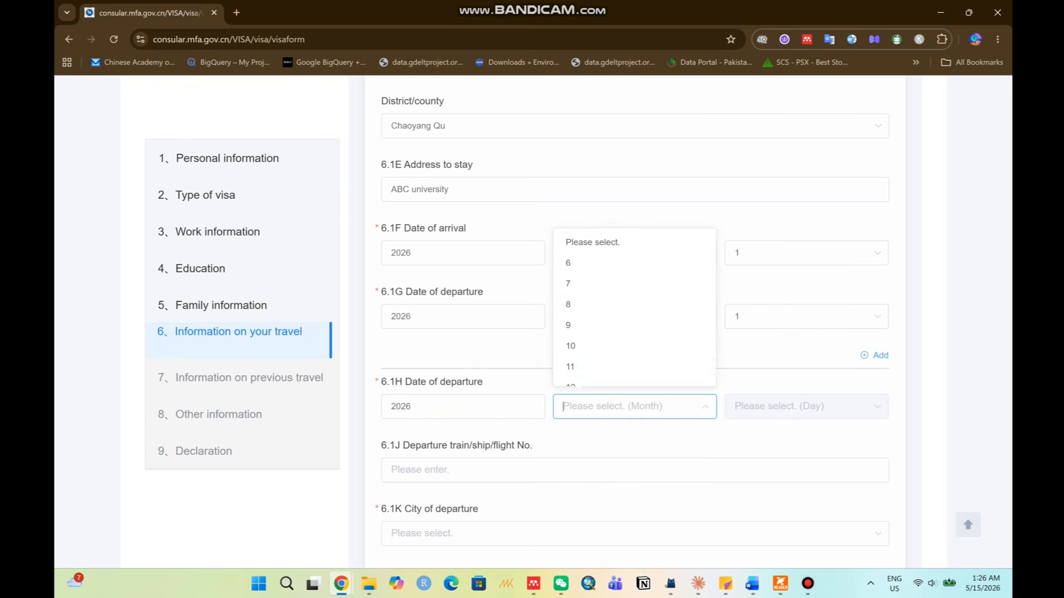
click(568, 262)
click(806, 406)
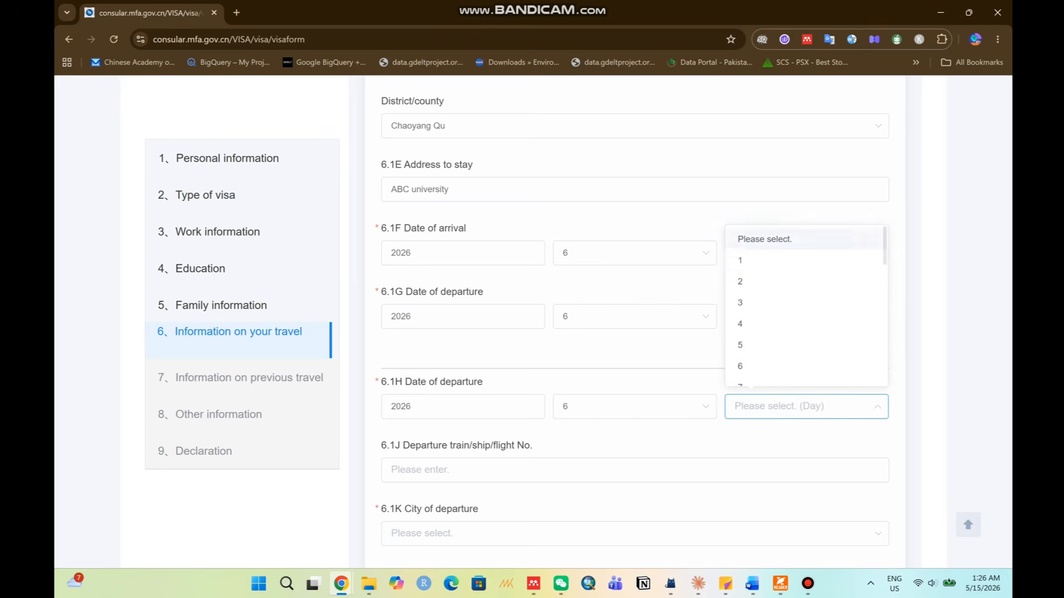
click(792, 261)
scroll(776, 415, down, 1)
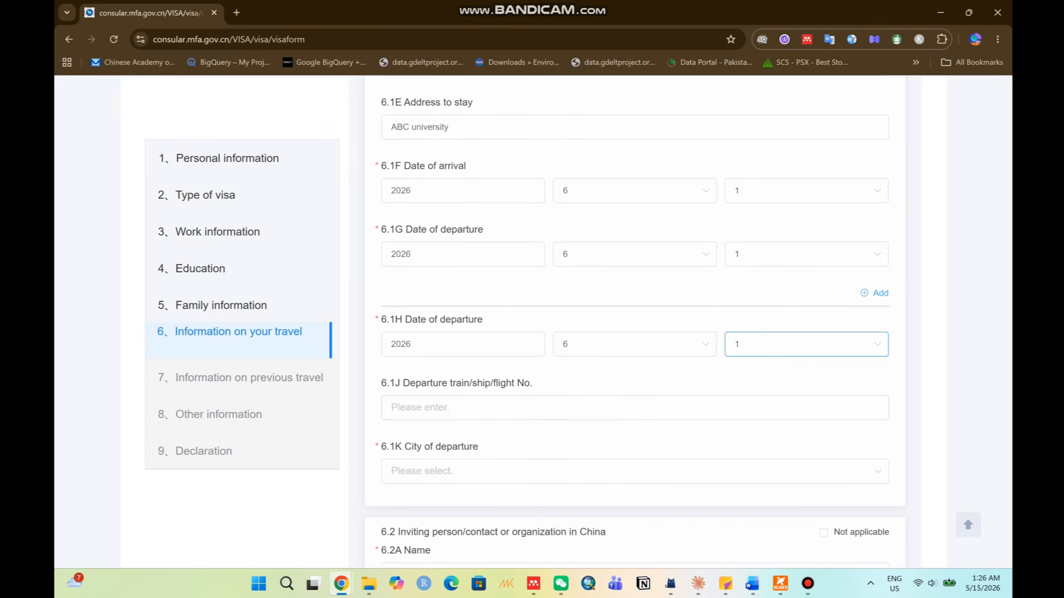
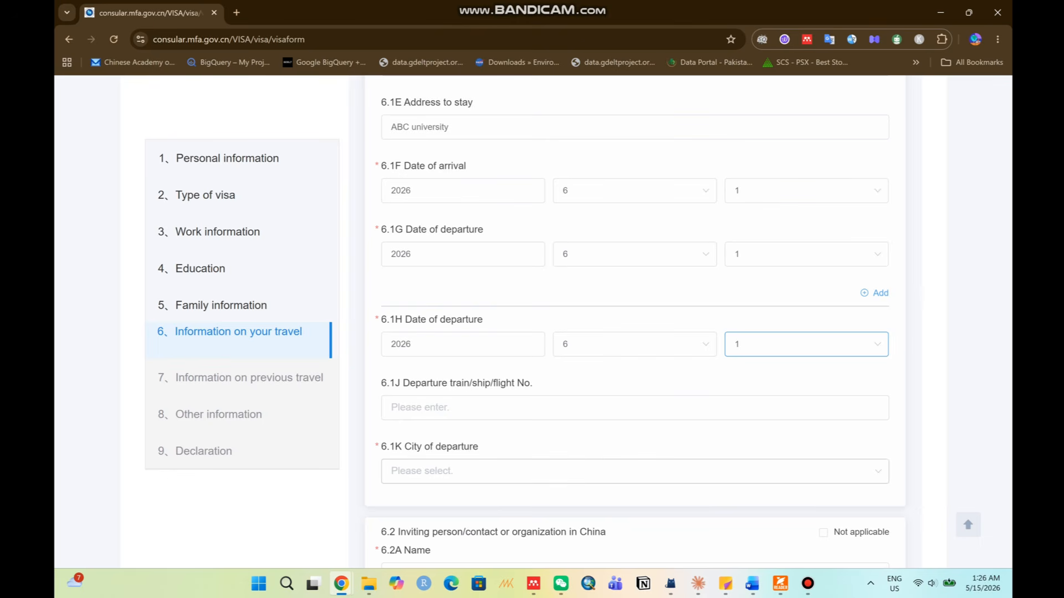
Pick BeiJing,Beijing as the 6.1K city of departure and Chaoyang Qu as the departure district.
click(635, 471)
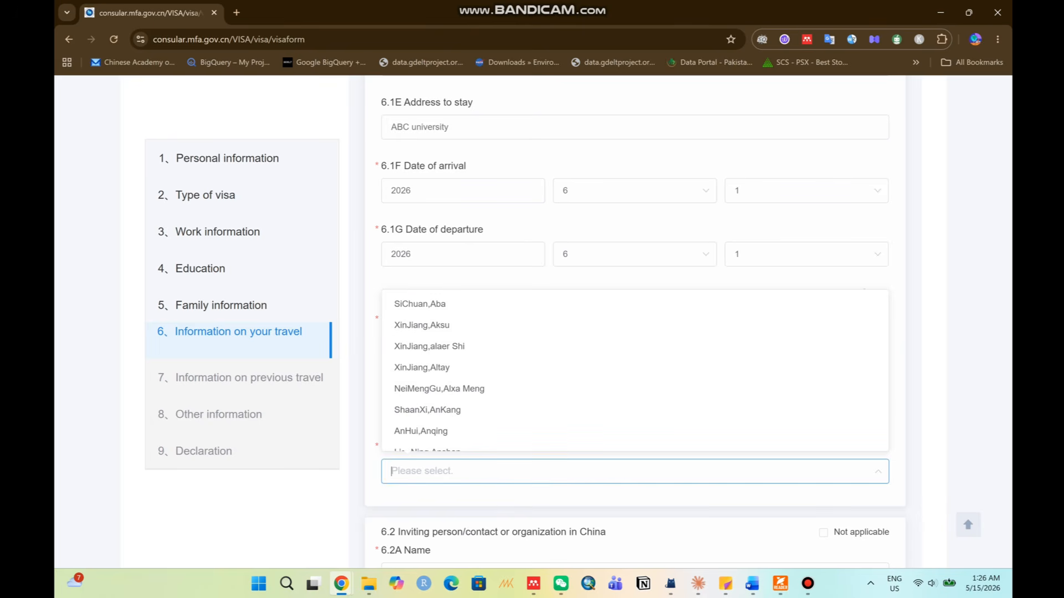
text(bei)
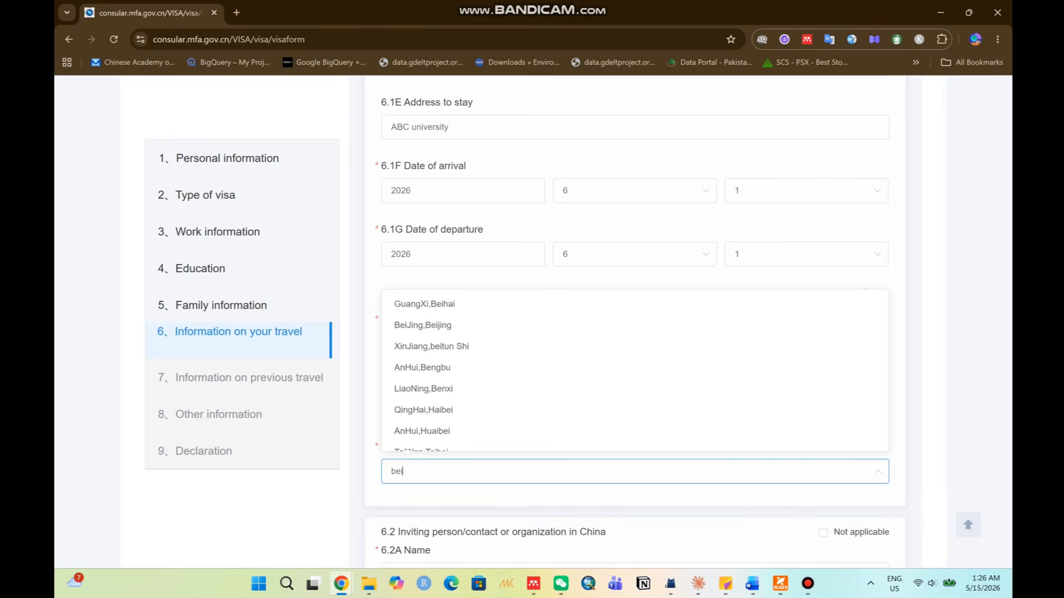
text(jin)
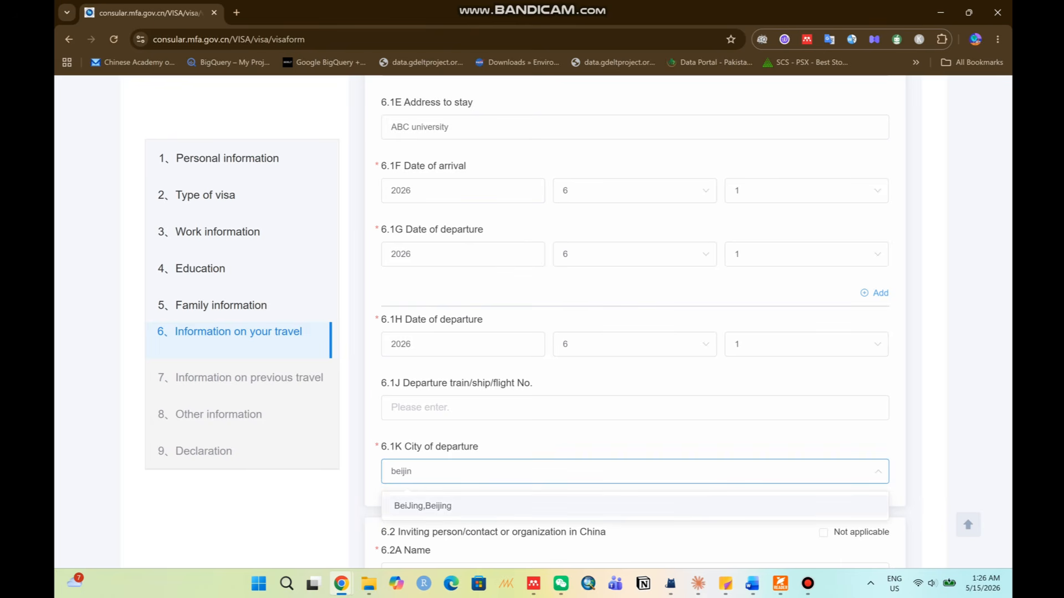
click(423, 506)
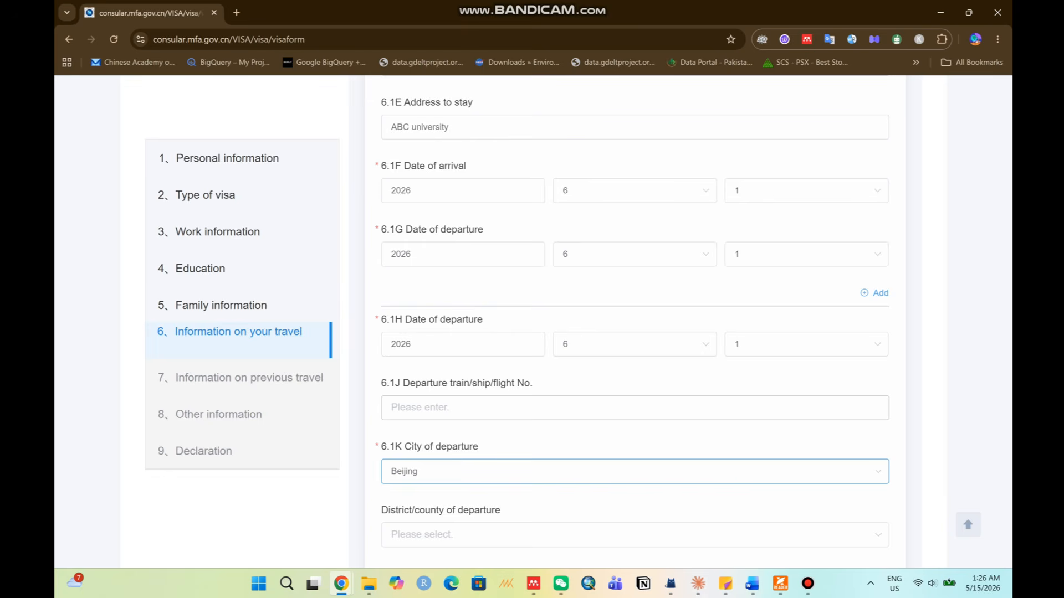
scroll(634, 321, down, 2)
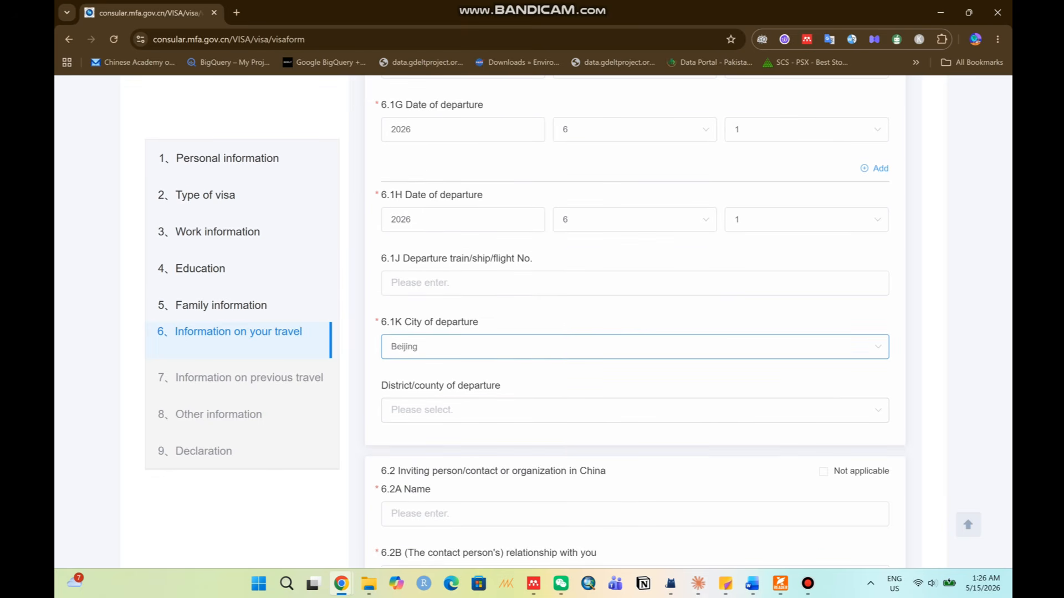
click(391, 410)
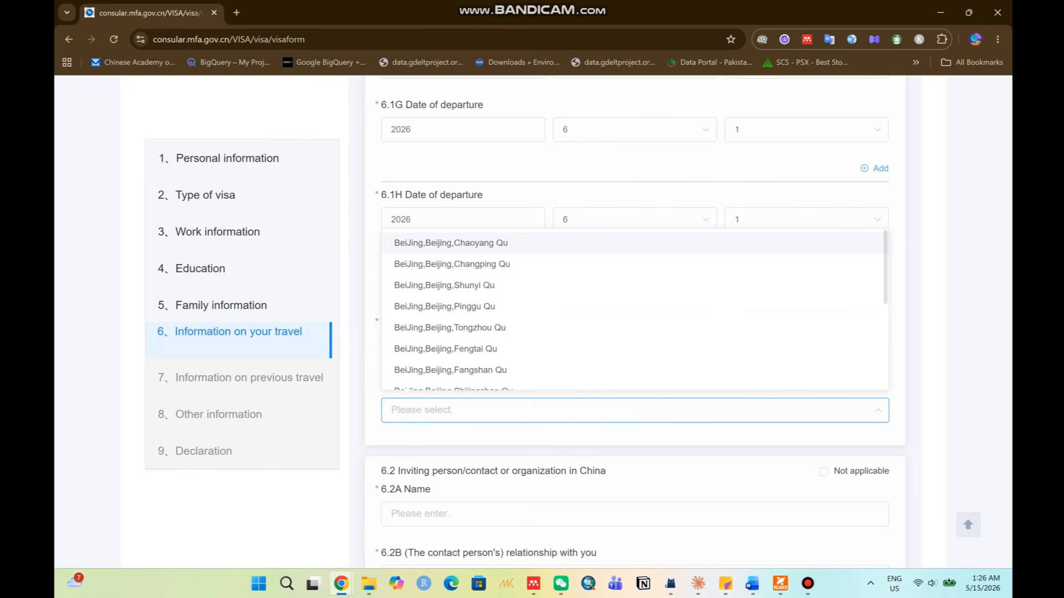
click(451, 243)
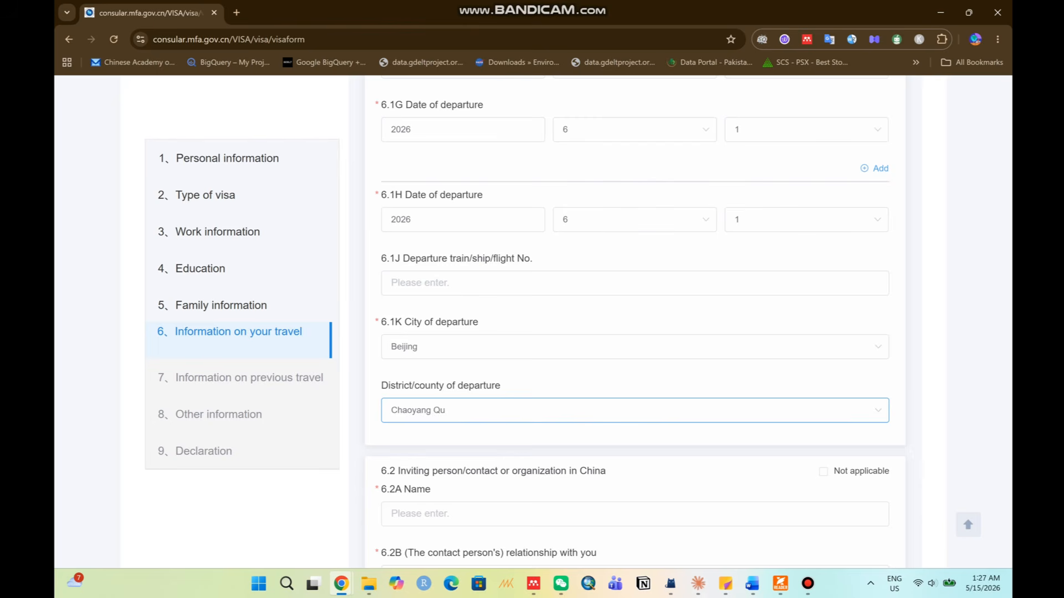
scroll(635, 321, down, 2)
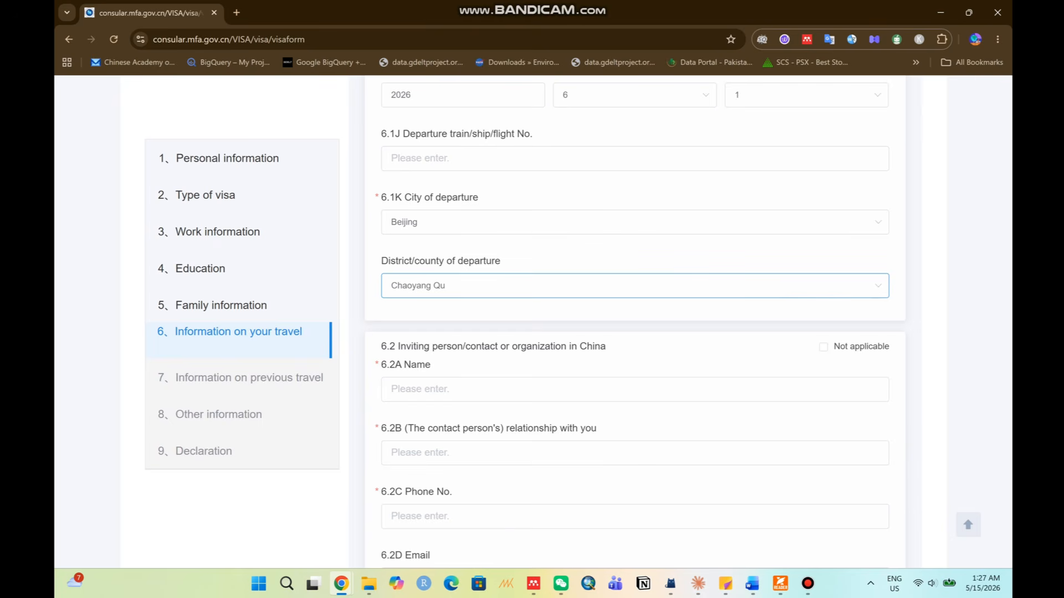
Enter the inviting contact's name, relationship 'Teac', phone number and e-mail address.
drag(397, 346, 606, 347)
click(499, 389)
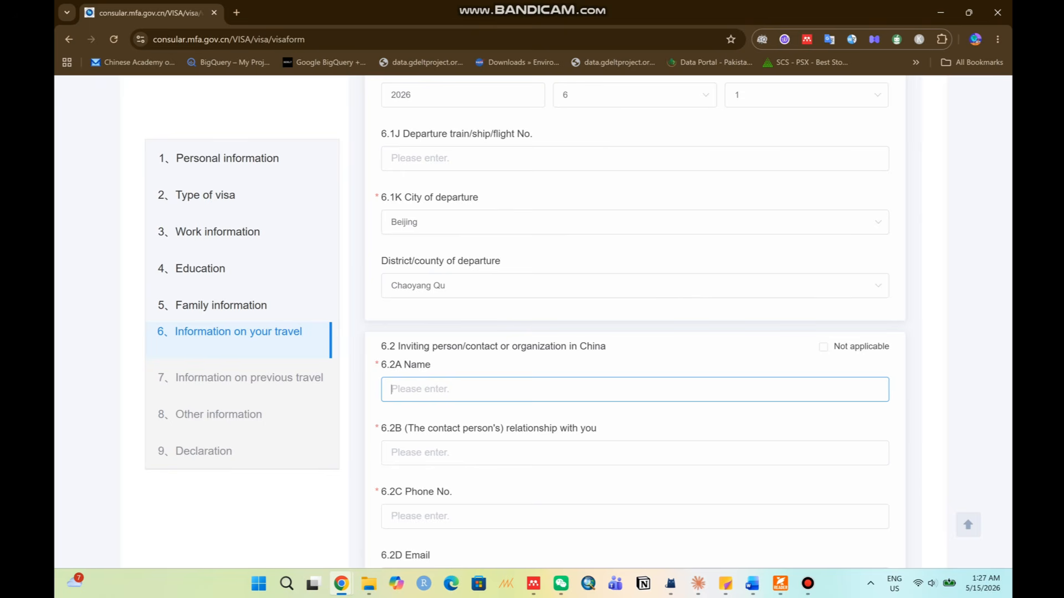
text(ABC)
scroll(634, 321, down, 2)
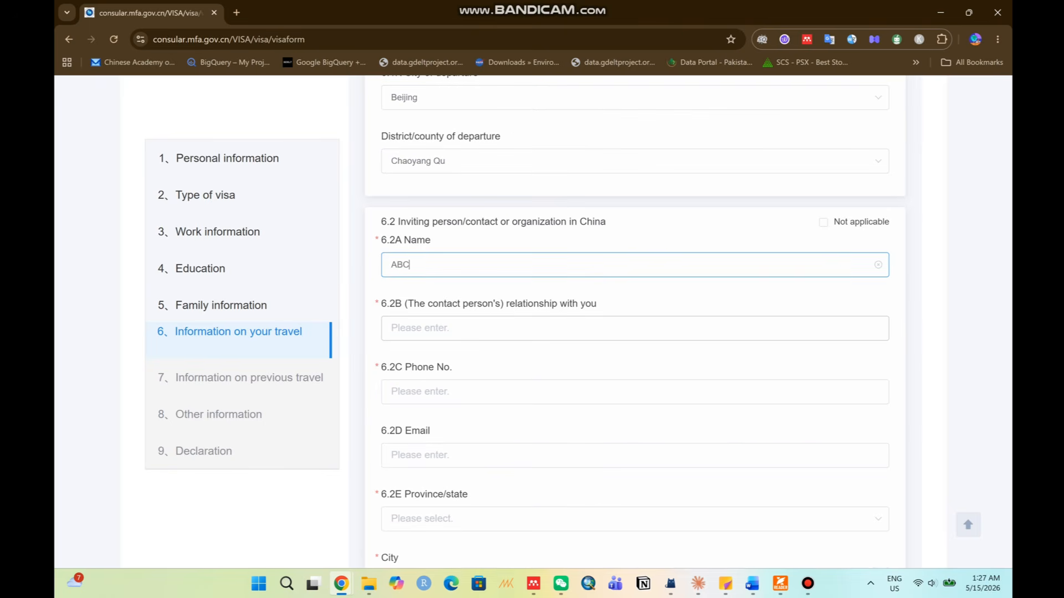
click(499, 328)
text(Teac)
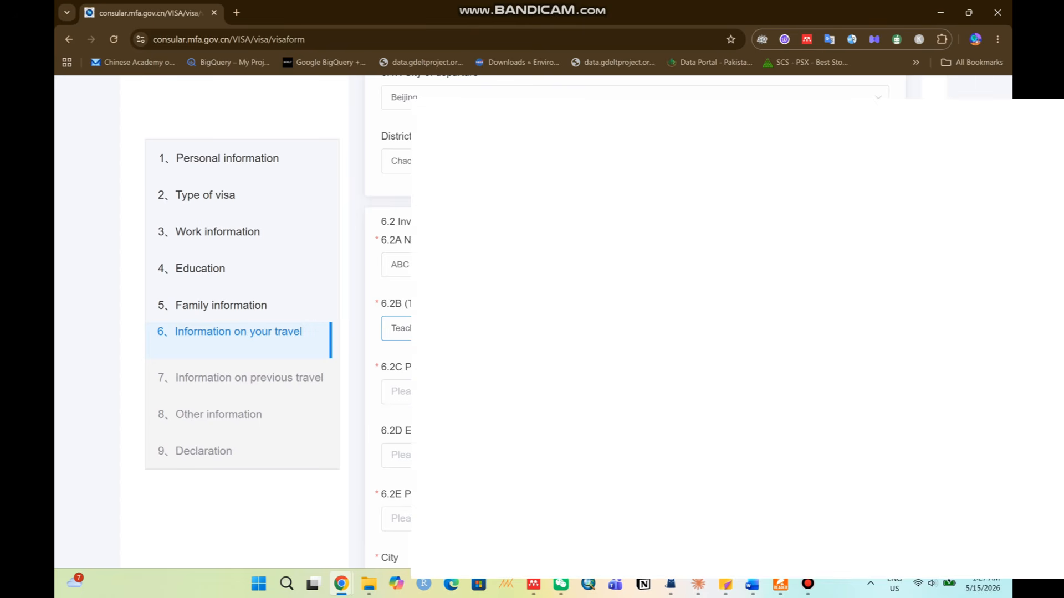
scroll(499, 326, down, 2)
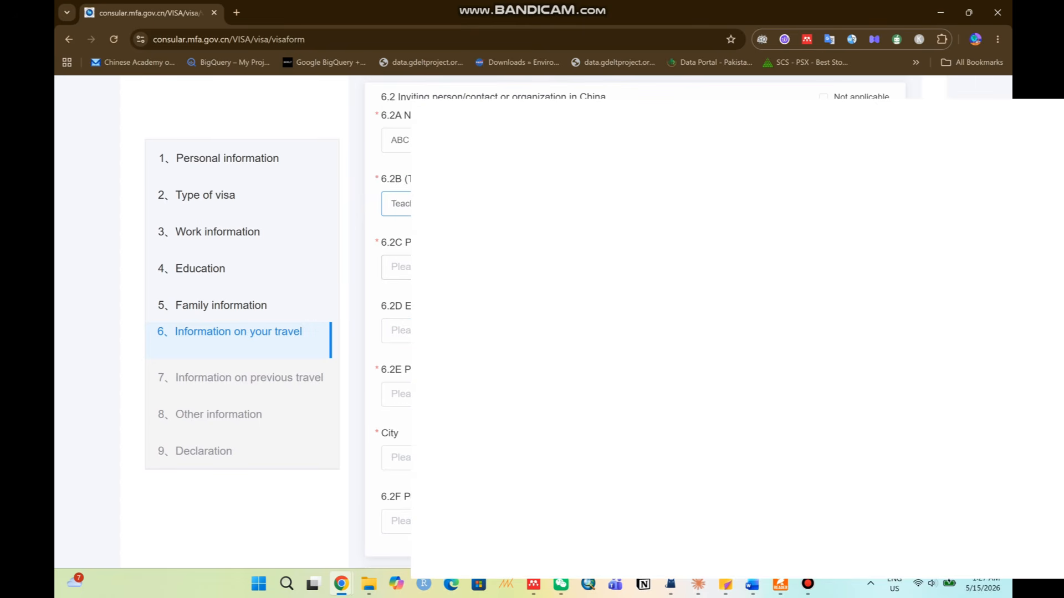
click(499, 267)
text(1234)
click(499, 331)
text(abc@)
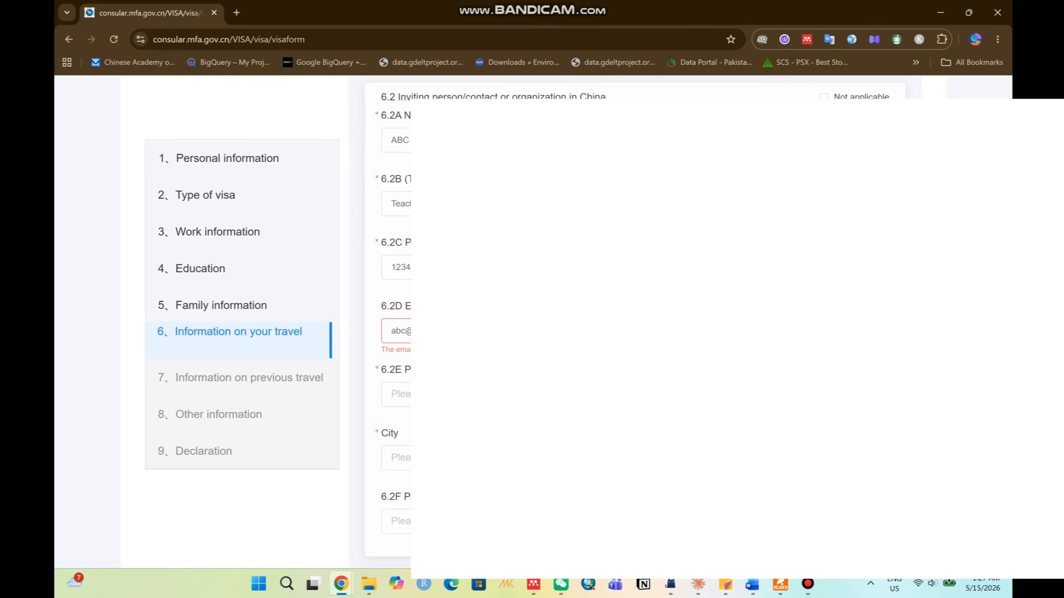
text(om)
Set the contact's address to BeiJing province, Beijing city, Chaoyang Qu district.
click(397, 395)
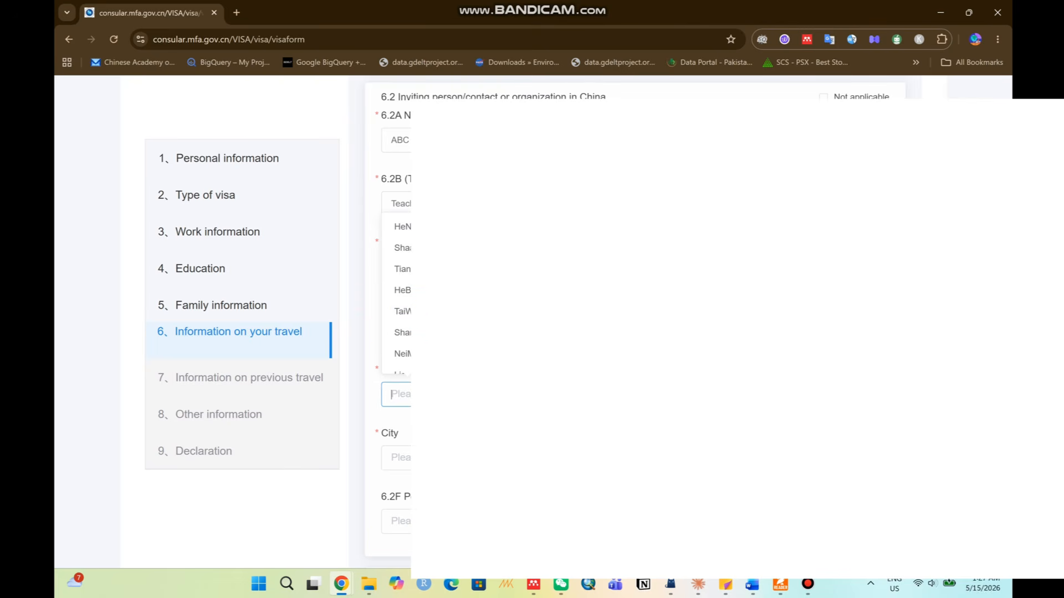
text(beij)
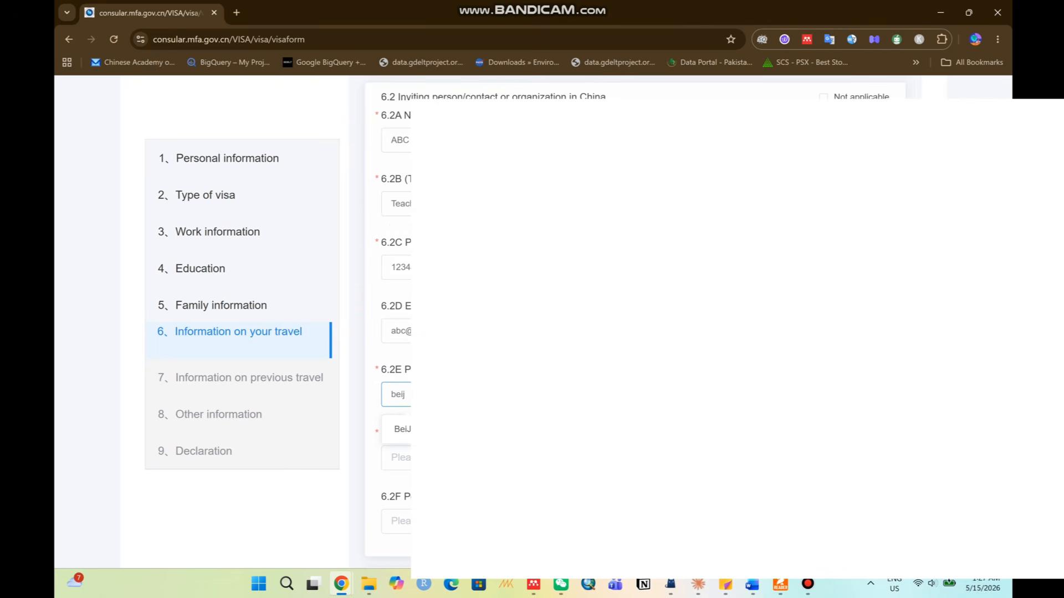
click(402, 429)
click(396, 458)
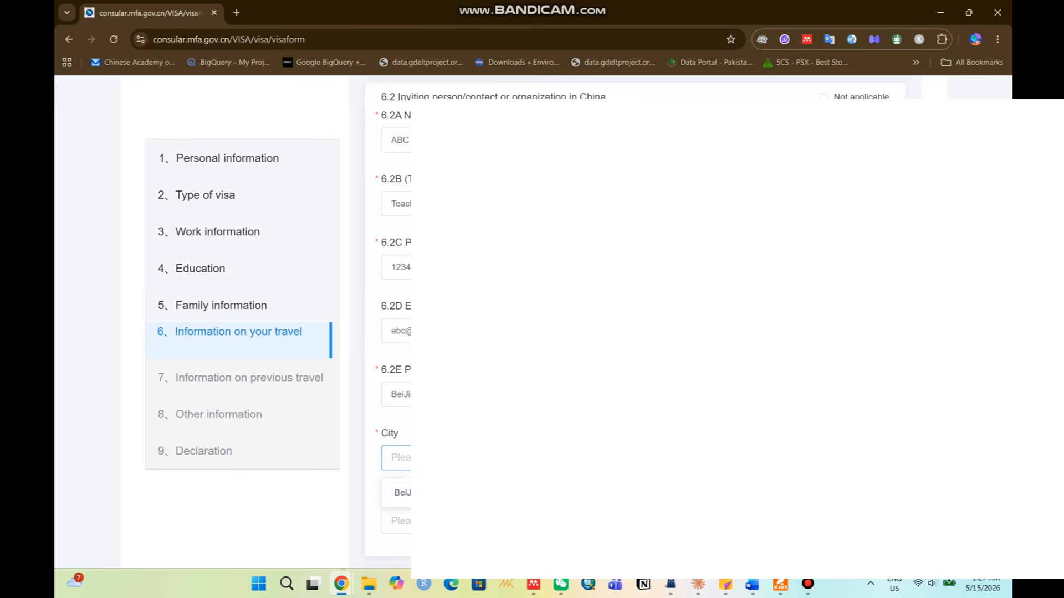
click(402, 492)
click(396, 521)
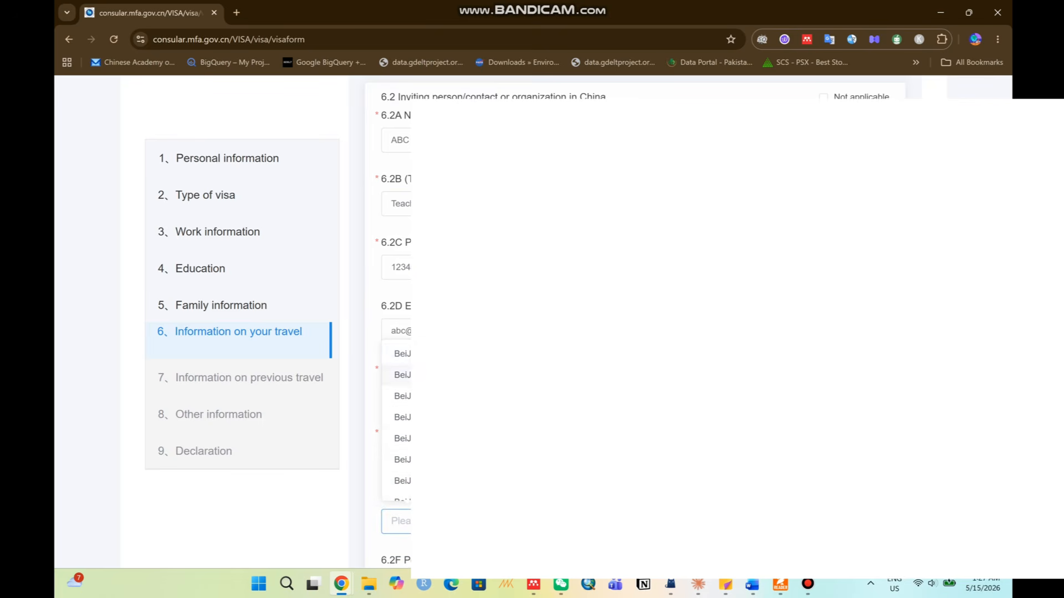
click(402, 354)
scroll(499, 336, down, 4)
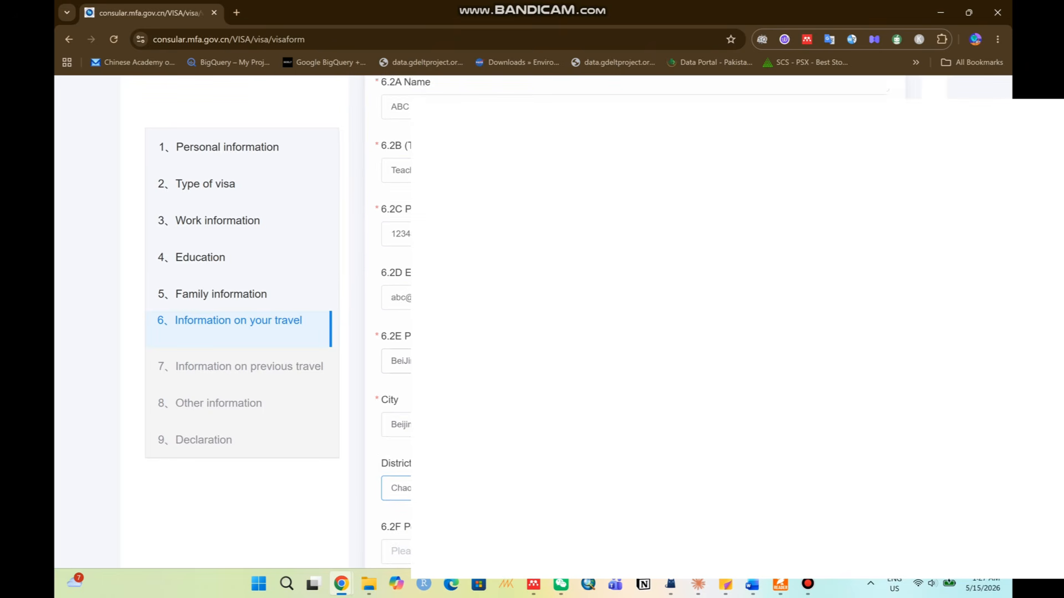
click(499, 335)
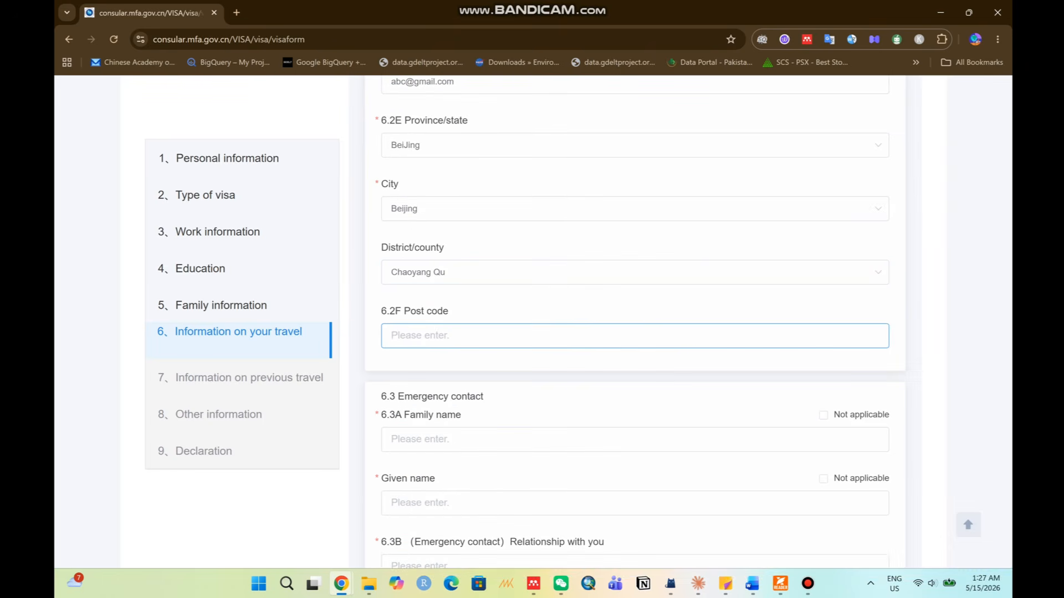
Enter the emergency contact's family name and given name in section 6.3.
drag(381, 310, 465, 310)
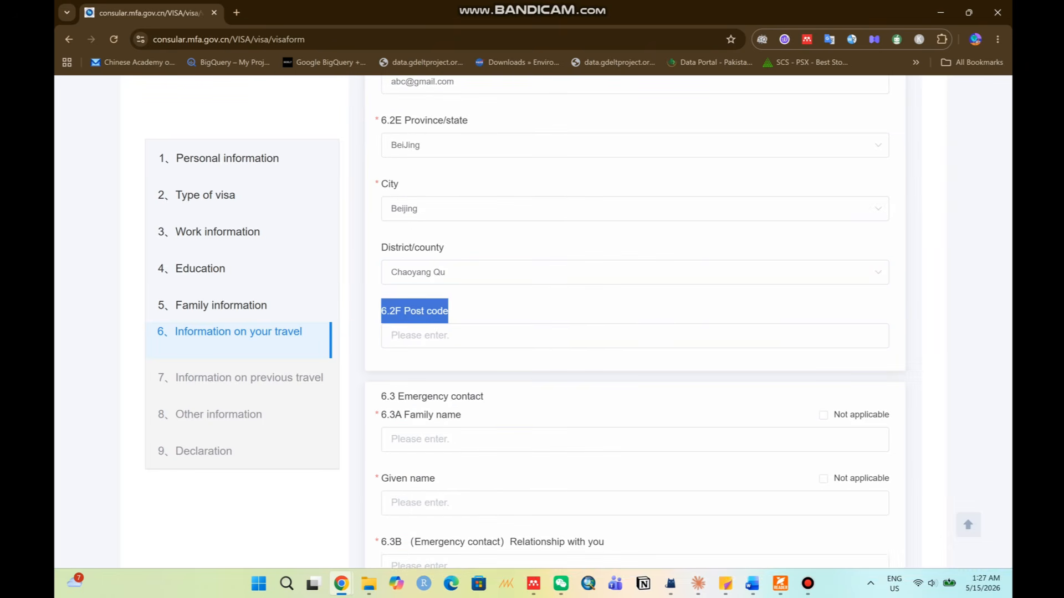
click(476, 311)
scroll(476, 311, down, 2)
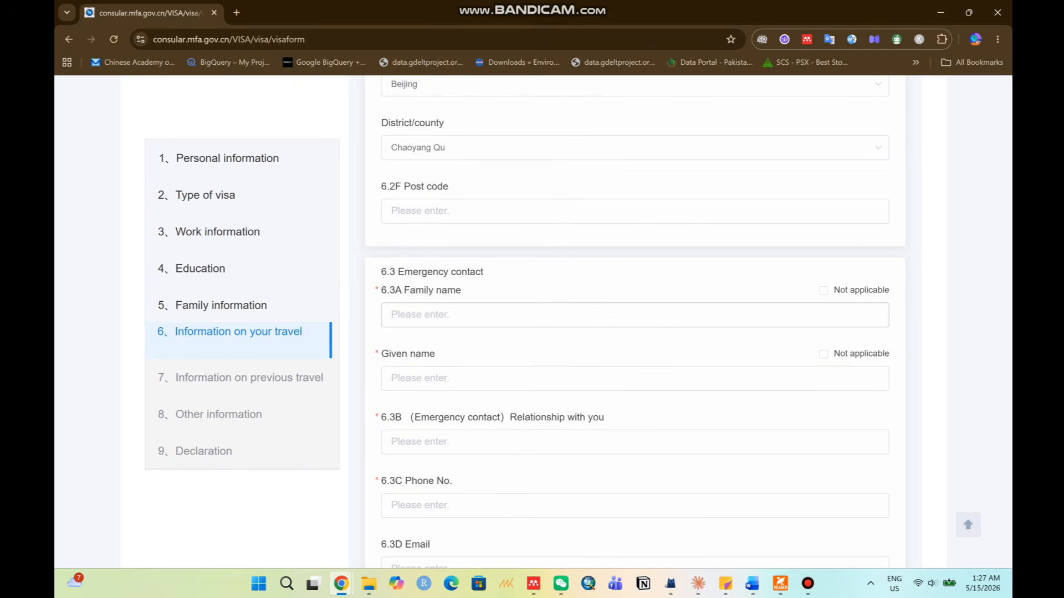
click(391, 315)
drag(404, 272, 483, 272)
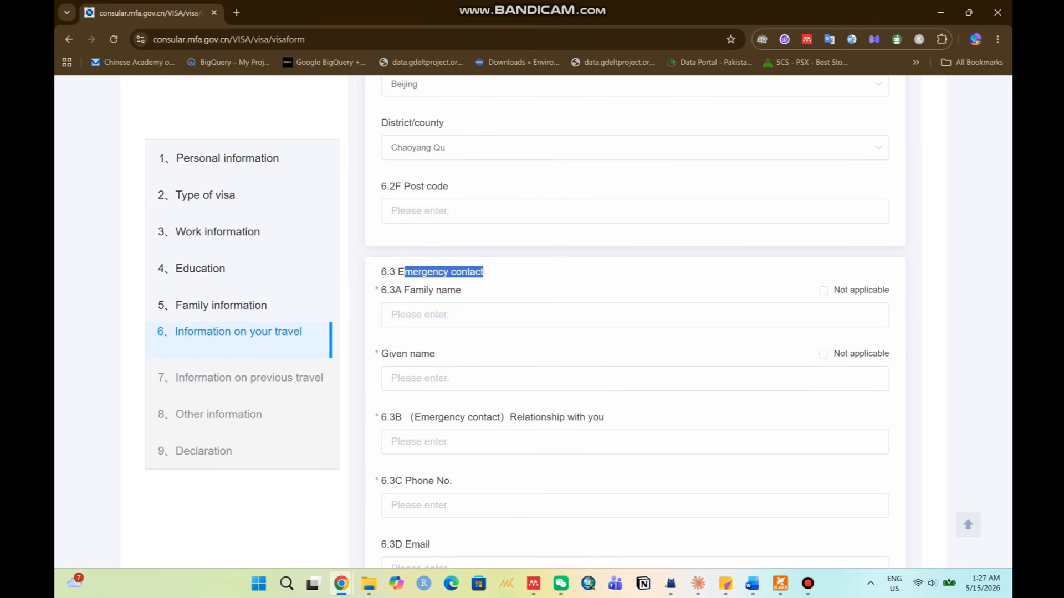
click(432, 314)
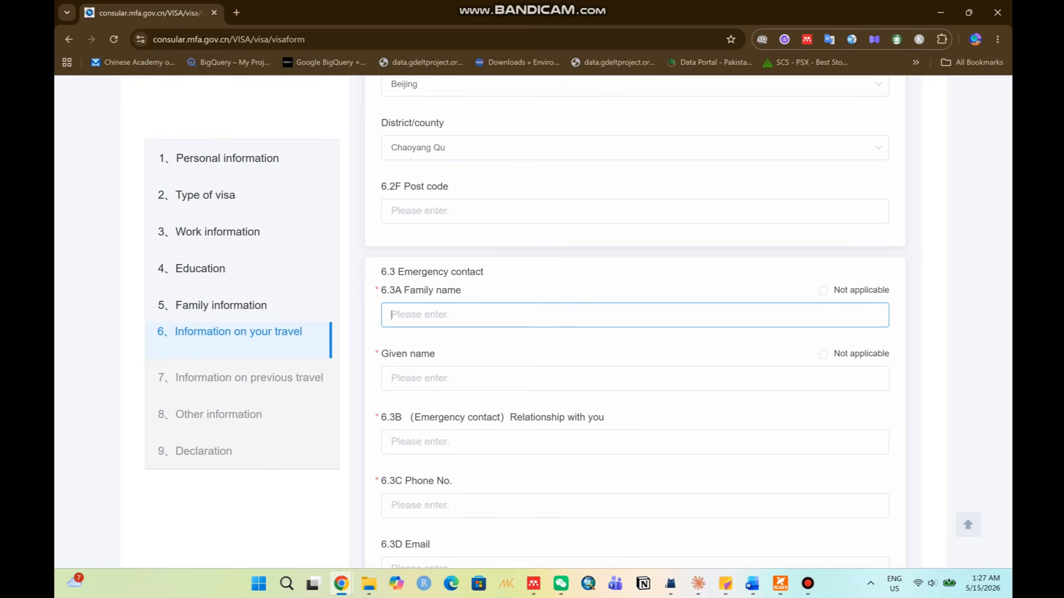
text(ABC)
key(Tab)
text(DEF)
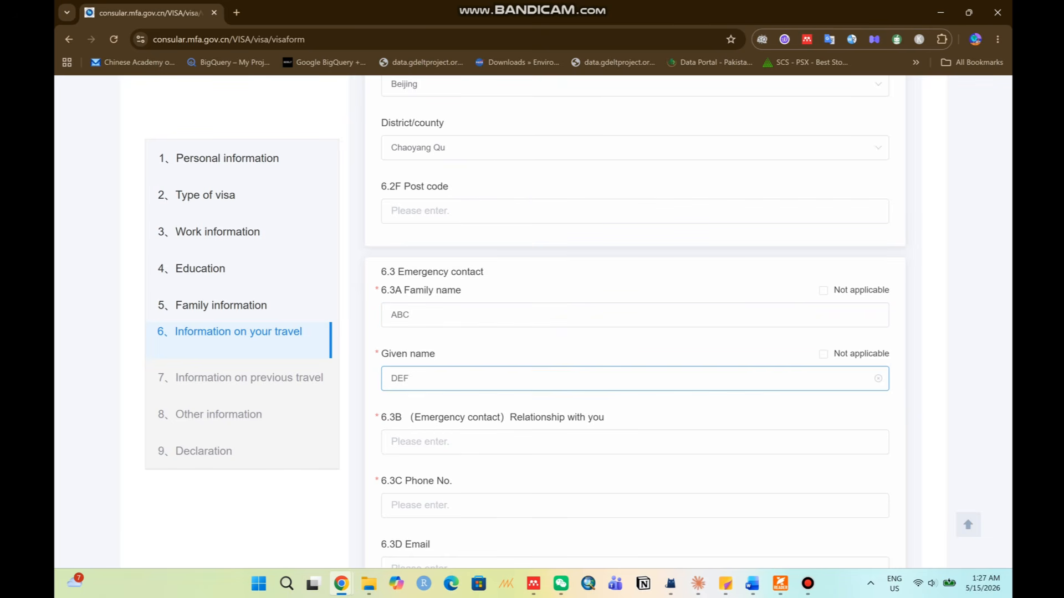
Set the emergency contact's relationship to Brother and enter their phone number.
key(Tab)
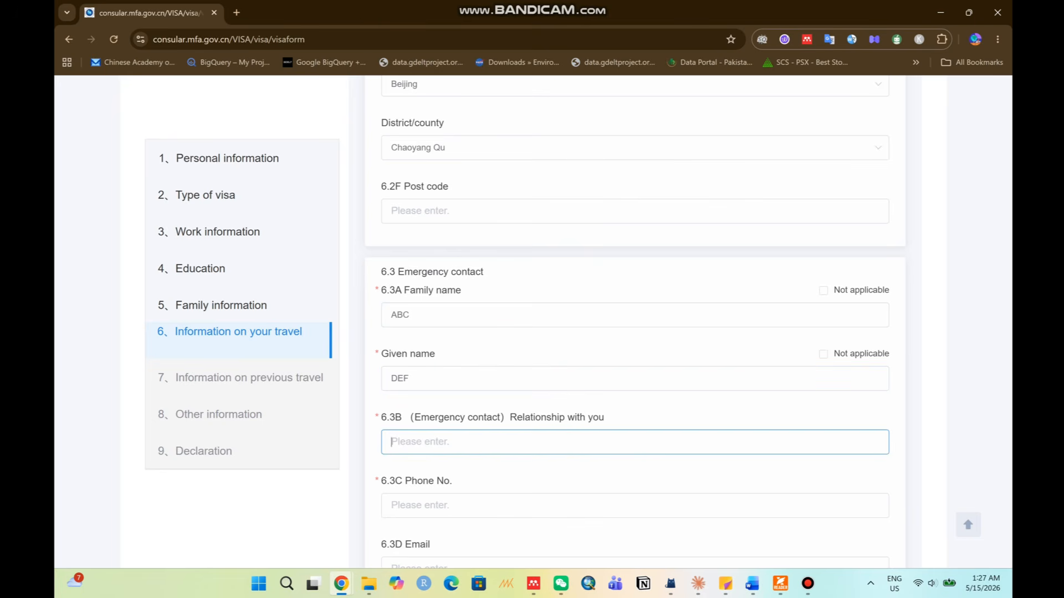
text(Brother)
scroll(635, 321, down, 1)
scroll(635, 321, down, 2)
key(Tab)
text(12)
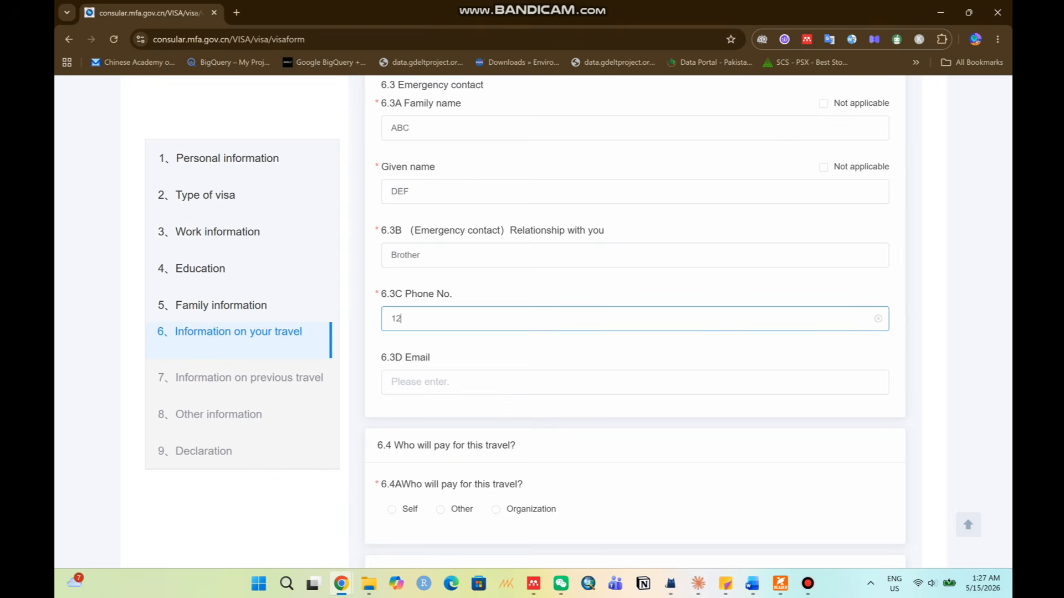
text(34567)
scroll(635, 322, down, 2)
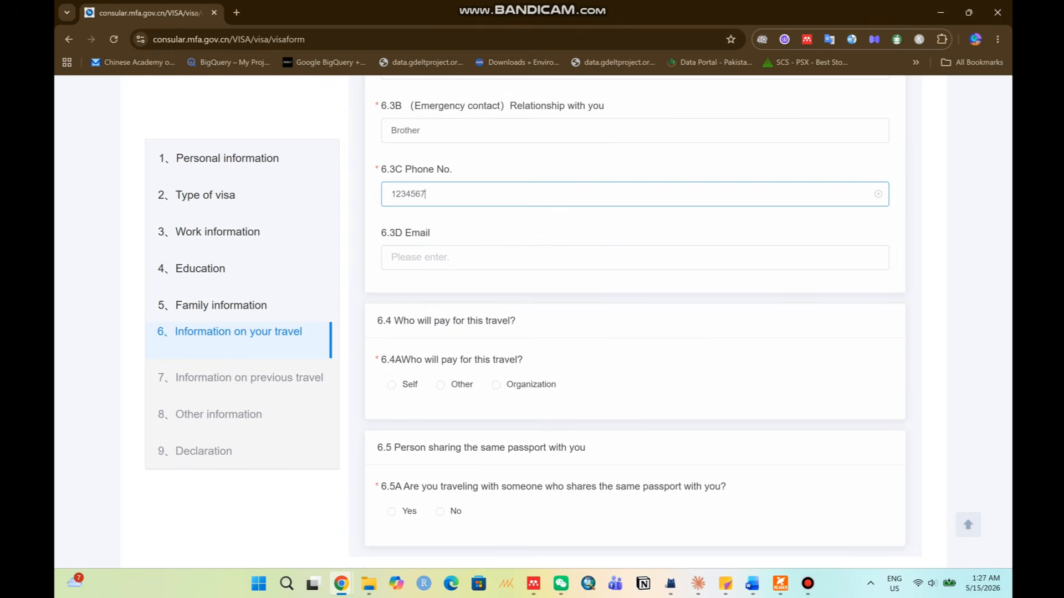
click(420, 258)
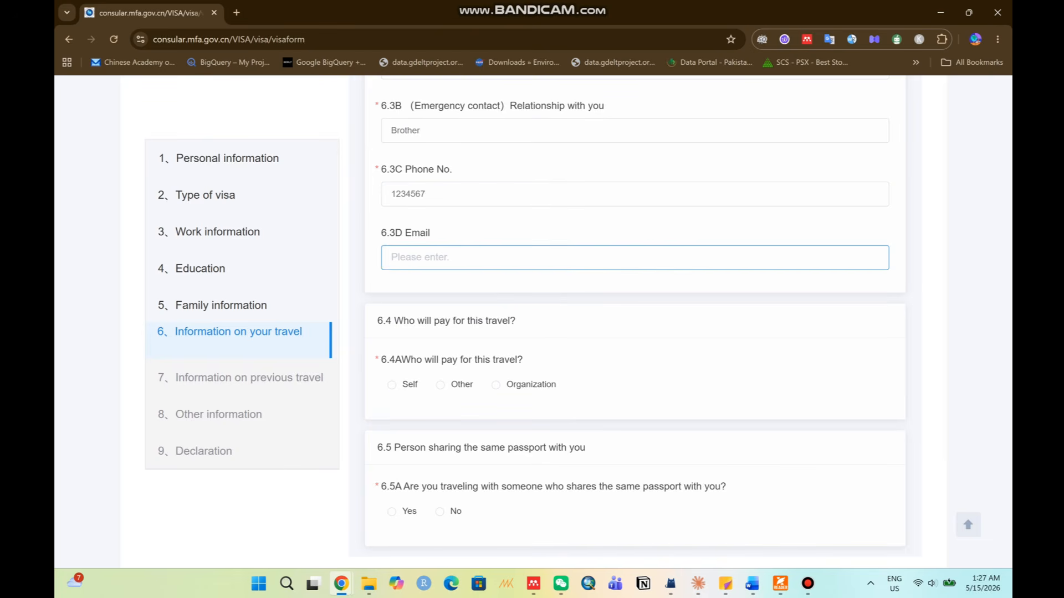
Select Self as who pays for the trip and No for sharing a passport.
click(391, 385)
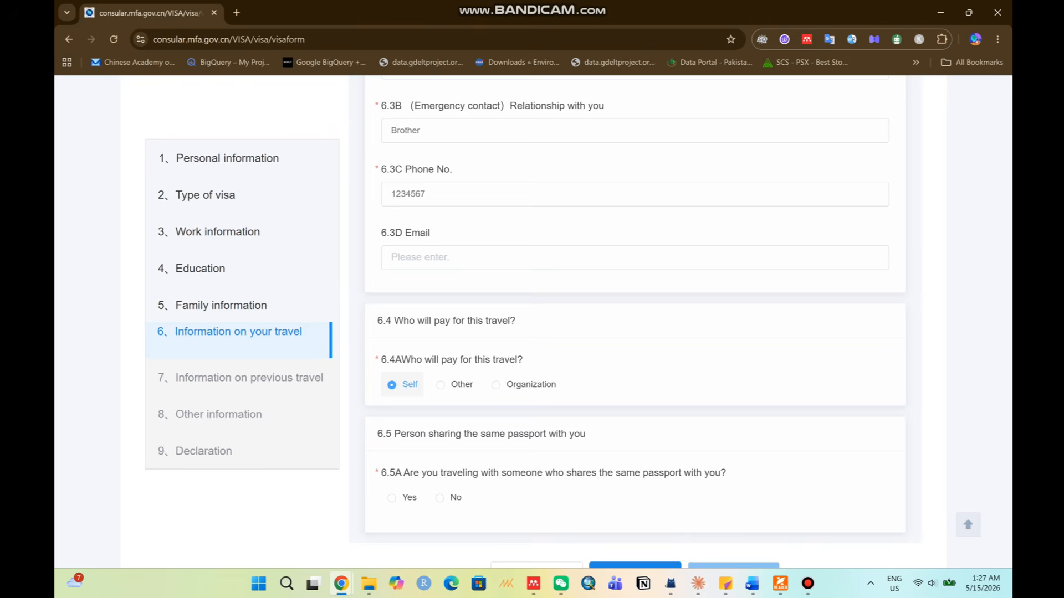
scroll(635, 321, down, 1)
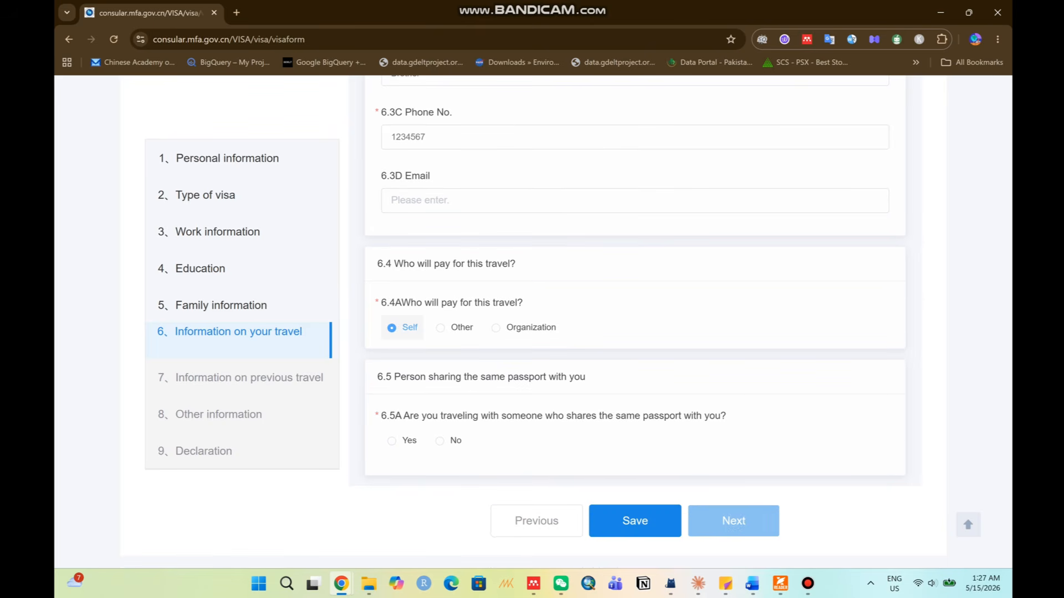
drag(394, 377, 586, 377)
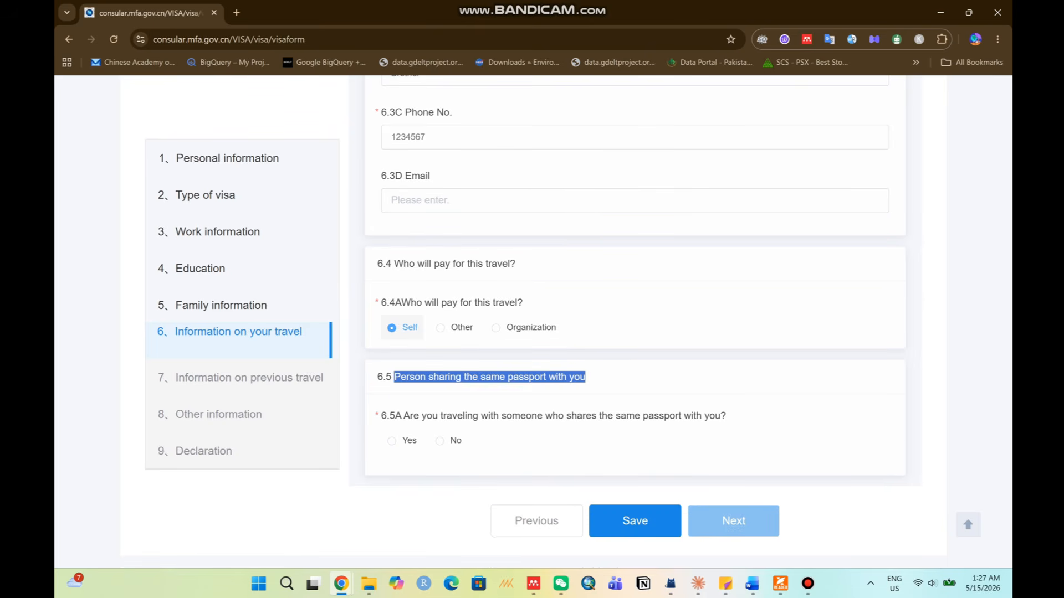
click(440, 440)
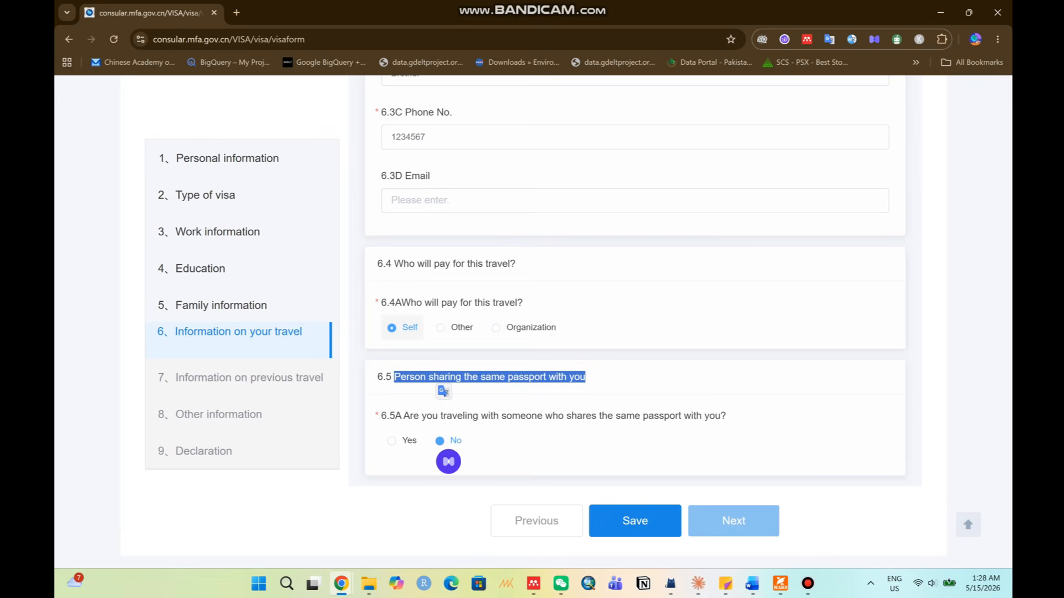
click(481, 444)
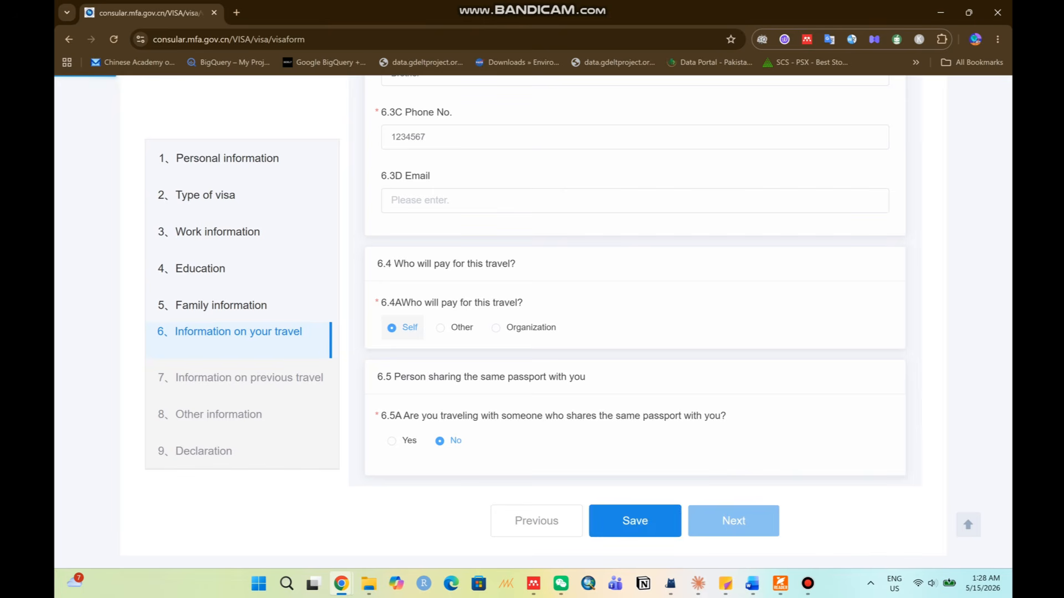
Save the travel section and acknowledge the saved confirmation.
click(635, 521)
click(533, 274)
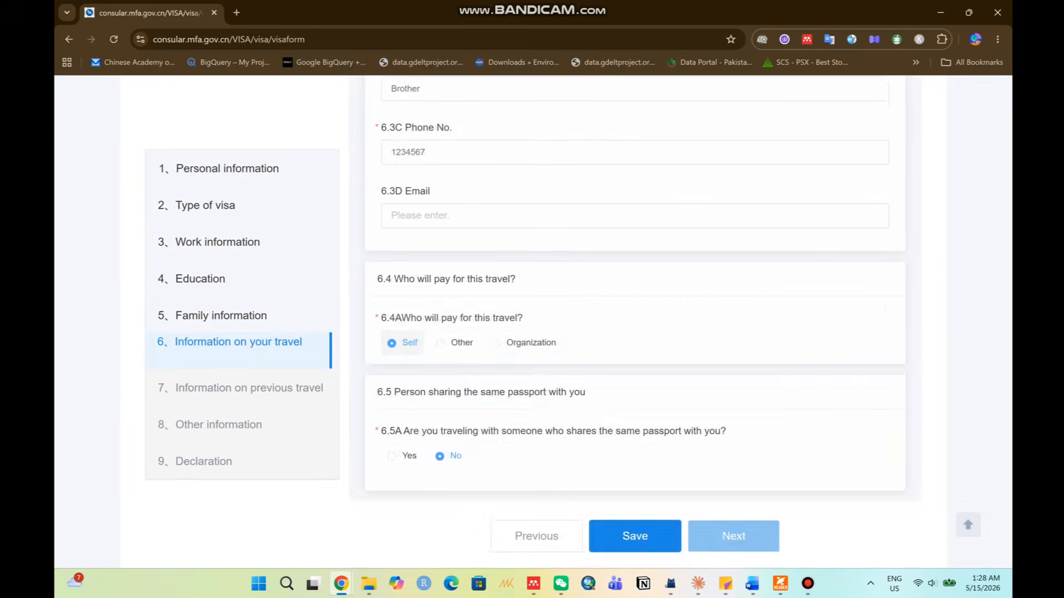
scroll(635, 321, up, 15)
scroll(635, 321, up, 4)
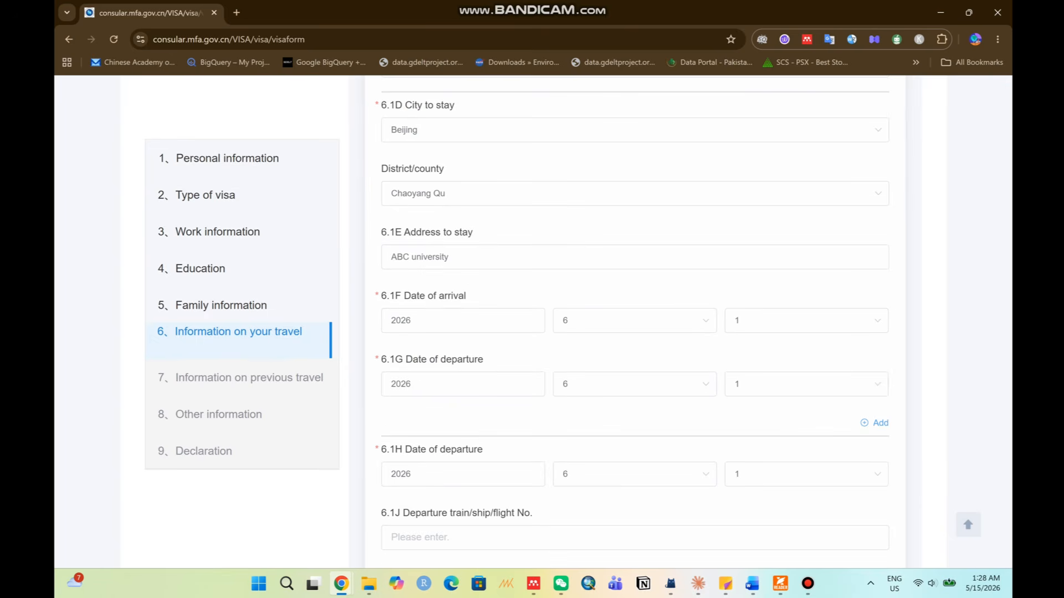
scroll(635, 321, down, 14)
scroll(635, 321, down, 10)
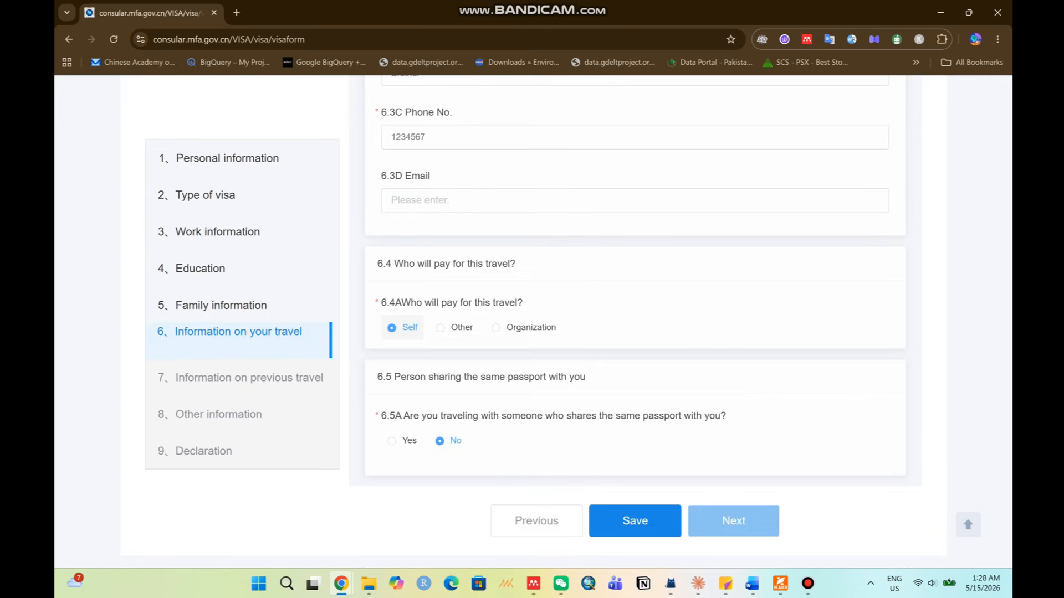
In previous travel, answer No to having visited China and to holding a prior Chinese visa.
click(734, 518)
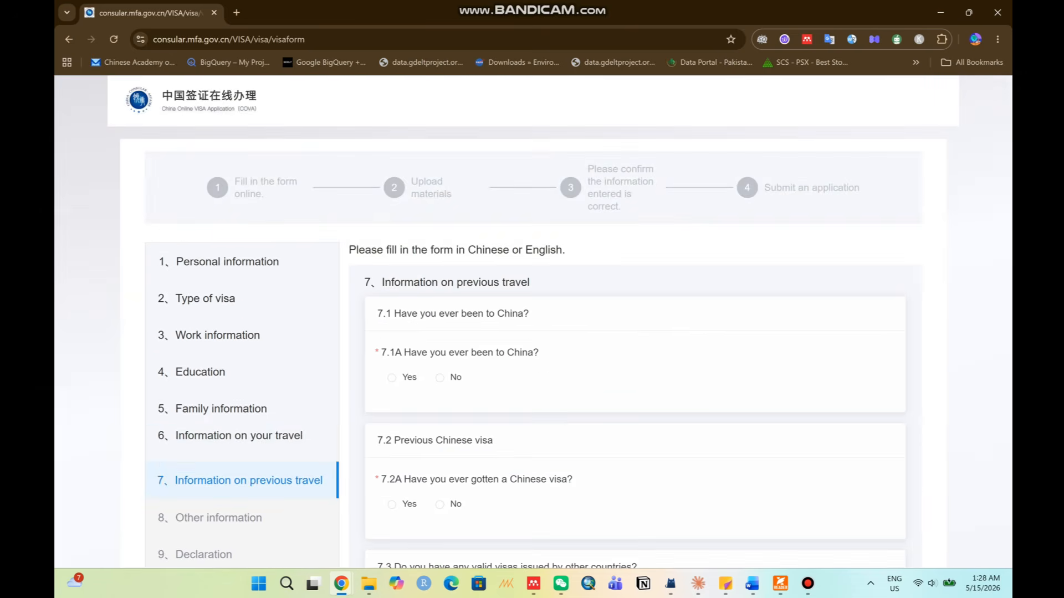
drag(391, 314, 531, 313)
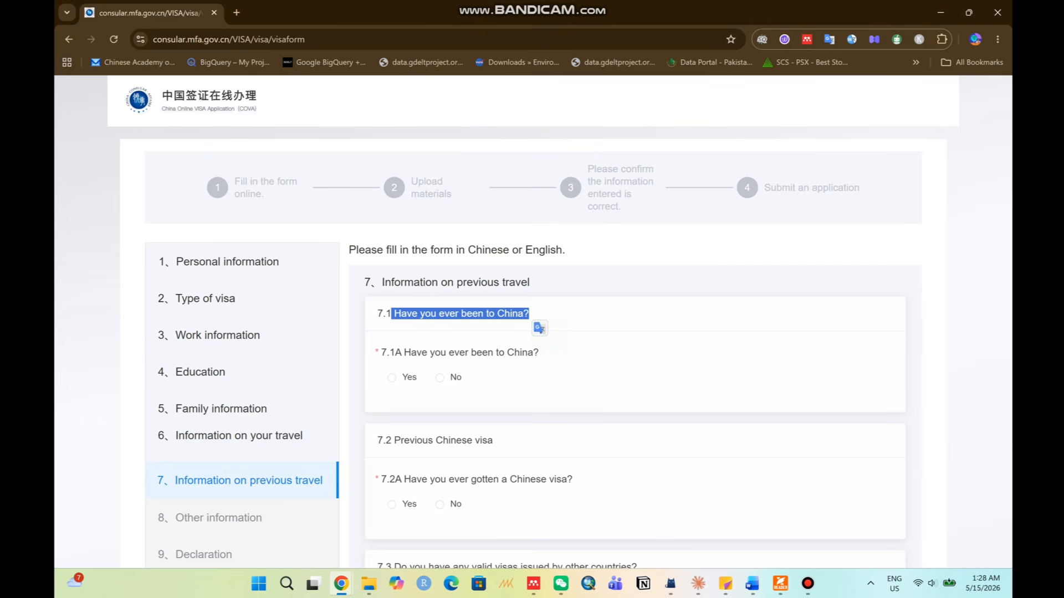
click(439, 377)
scroll(444, 332, down, 3)
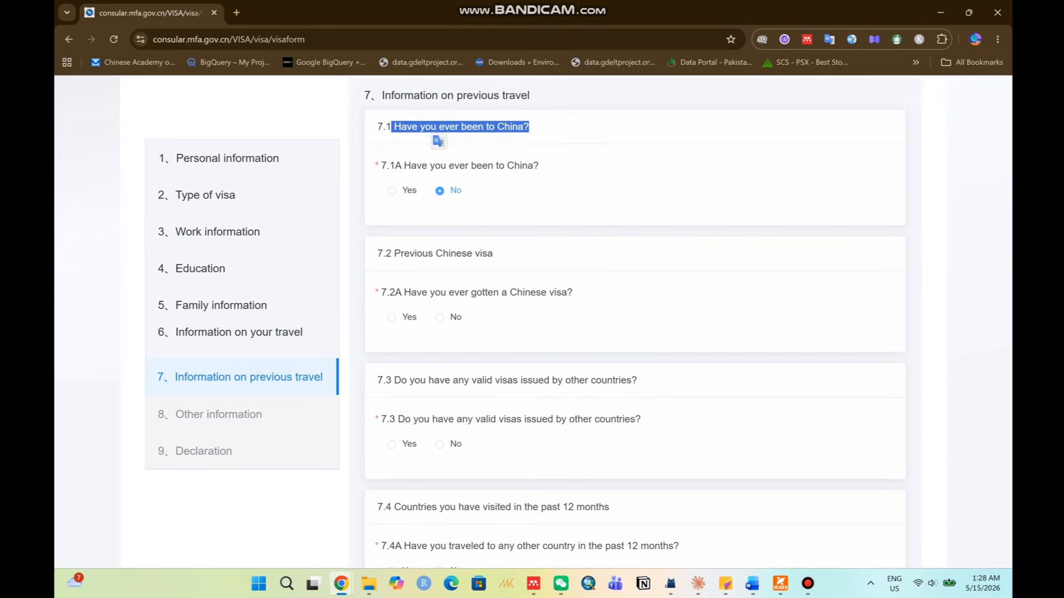
drag(392, 253, 492, 254)
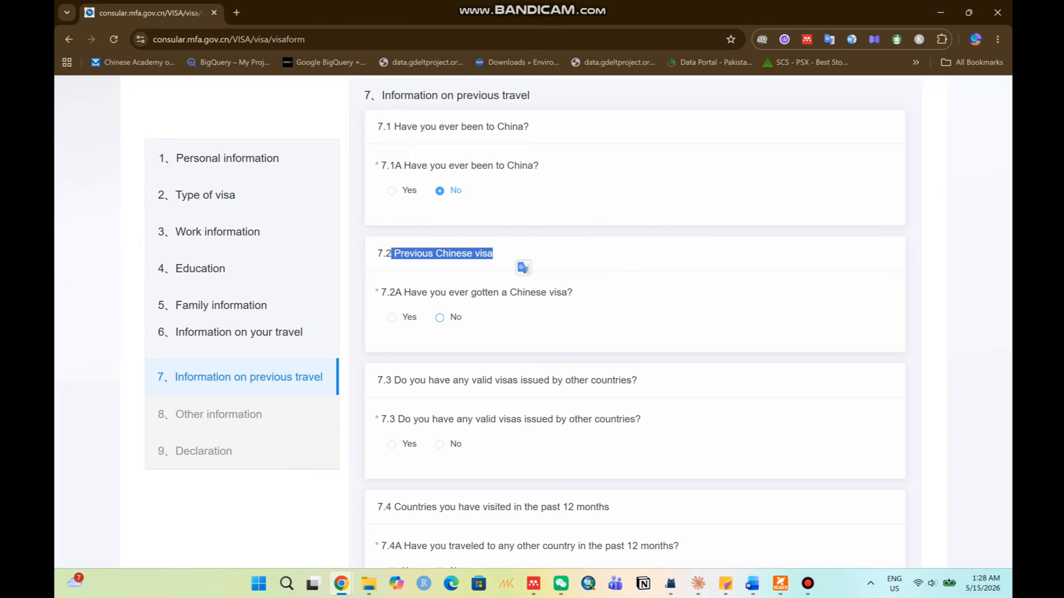
click(439, 317)
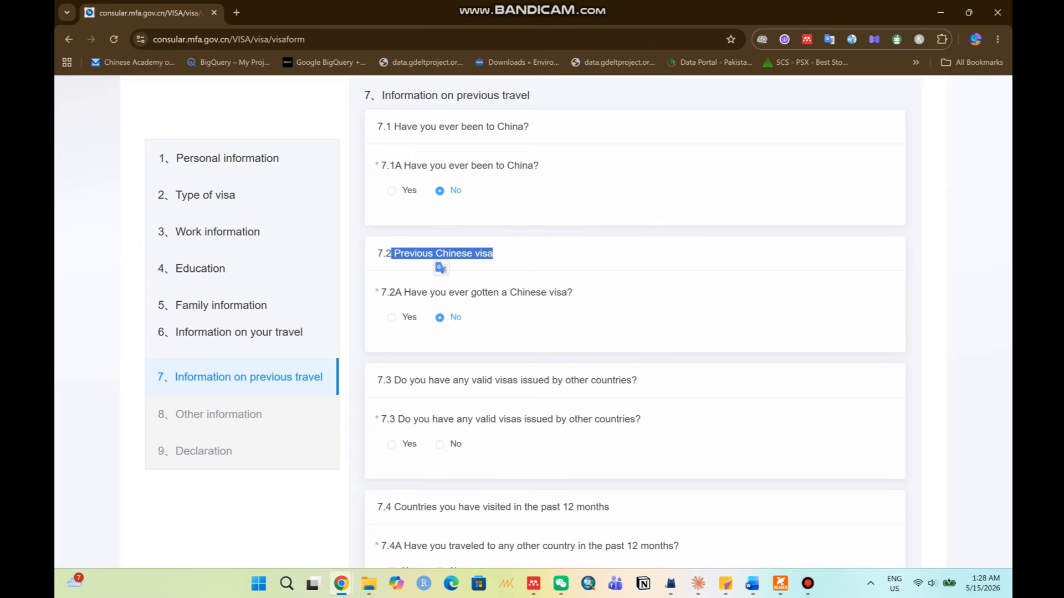
click(391, 317)
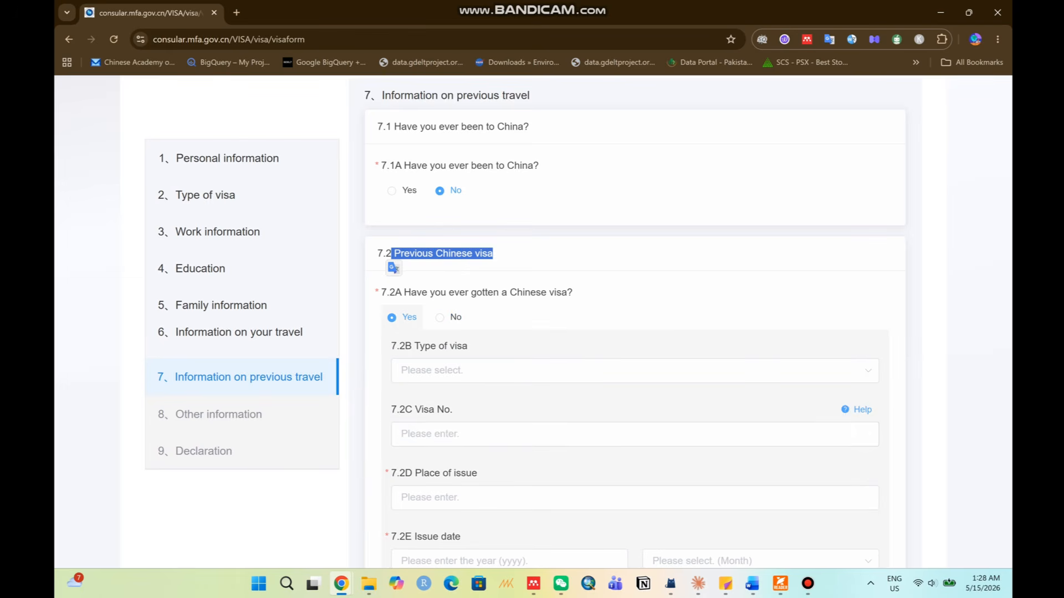
click(439, 317)
Answer No to other countries' visas and to travel in the past 12 months.
scroll(635, 322, down, 2)
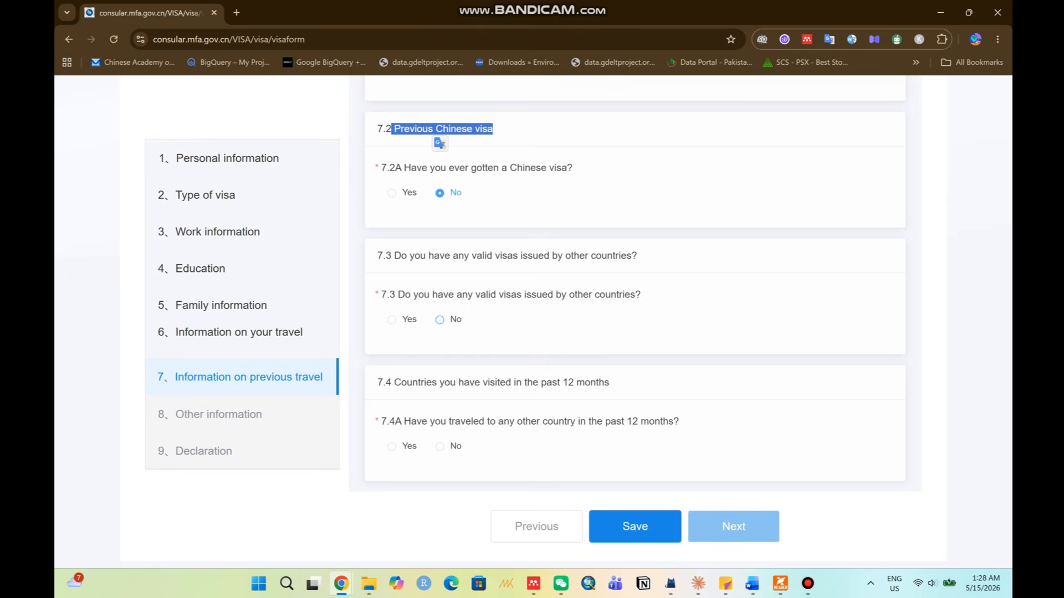
click(392, 320)
click(439, 320)
drag(407, 382, 609, 383)
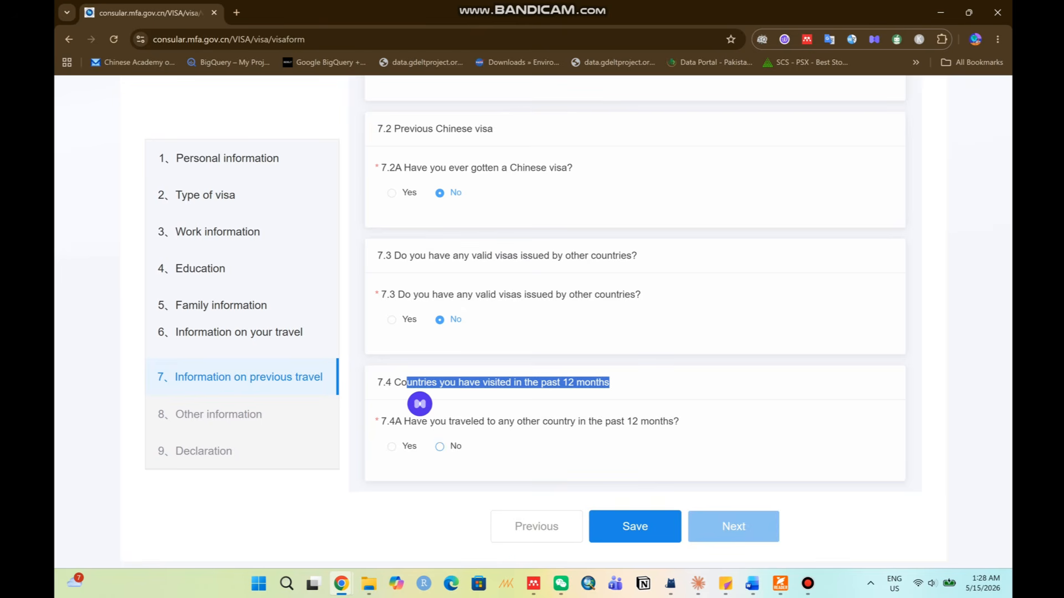
click(439, 447)
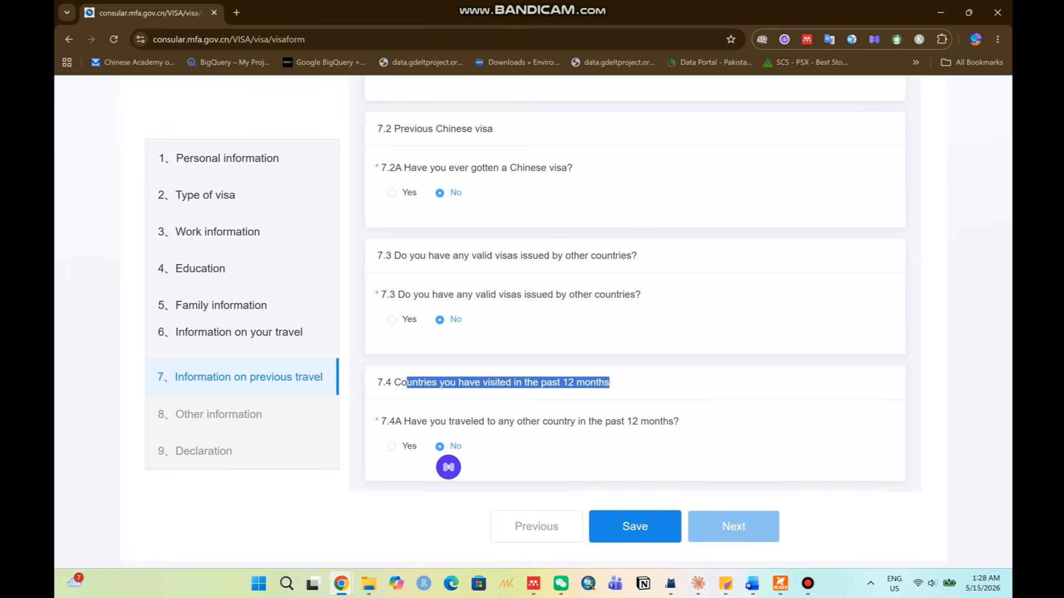
scroll(634, 321, down, 1)
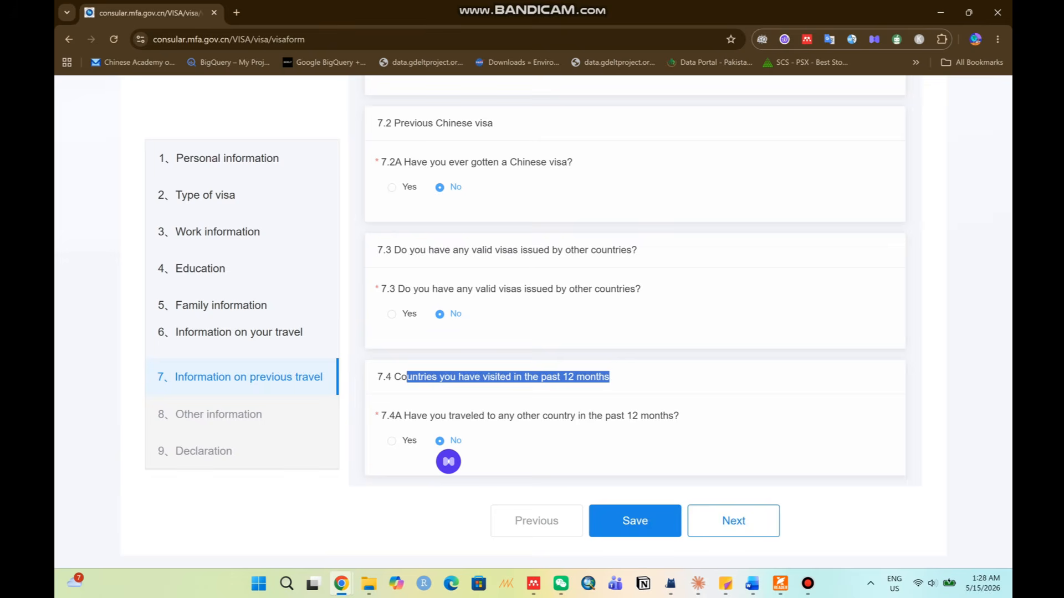
click(733, 521)
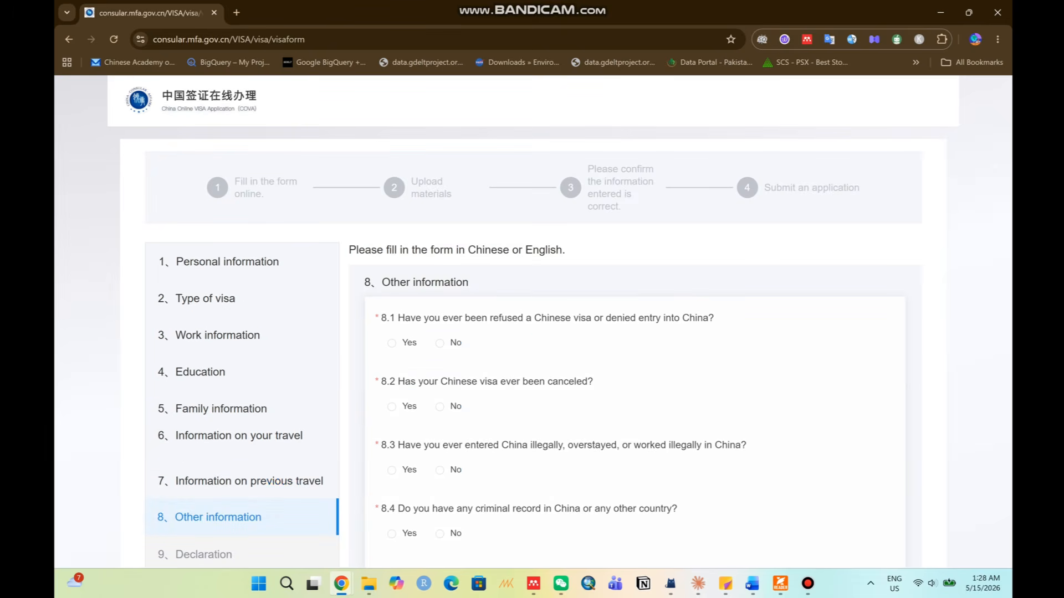
Answer No to questions 8.1–8.6: refusals, cancelled visa, overstay, criminal record, illness, epidemic areas.
drag(434, 318, 714, 319)
click(712, 327)
click(439, 343)
click(440, 406)
scroll(440, 407, down, 4)
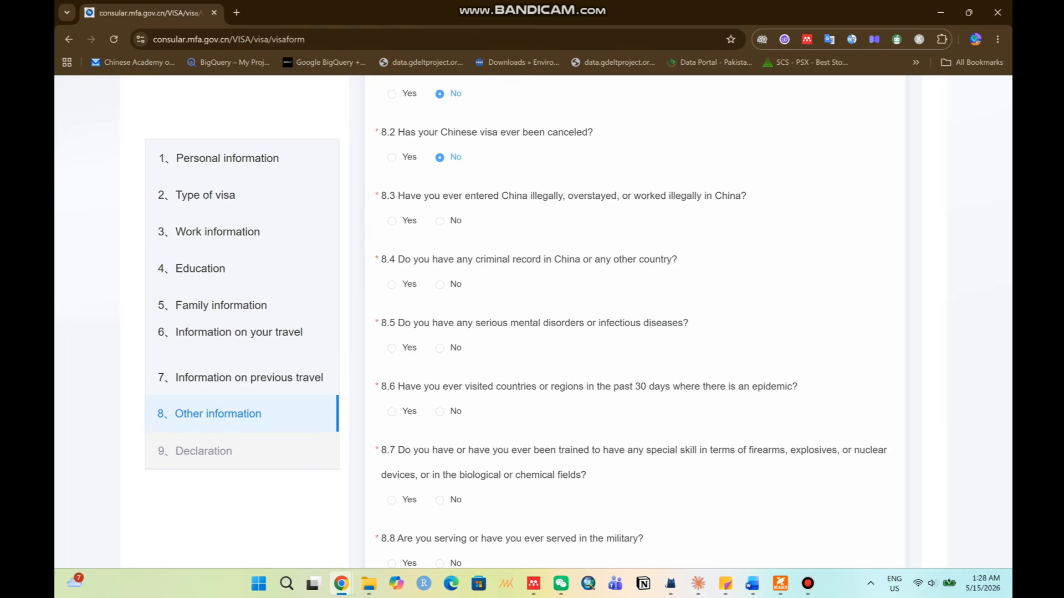
click(439, 221)
click(440, 285)
click(440, 348)
click(440, 412)
Answer No to 8.7–8.11 on weapons skills, military, paramilitary, charity work, other declarations, and save.
scroll(440, 412, down, 2)
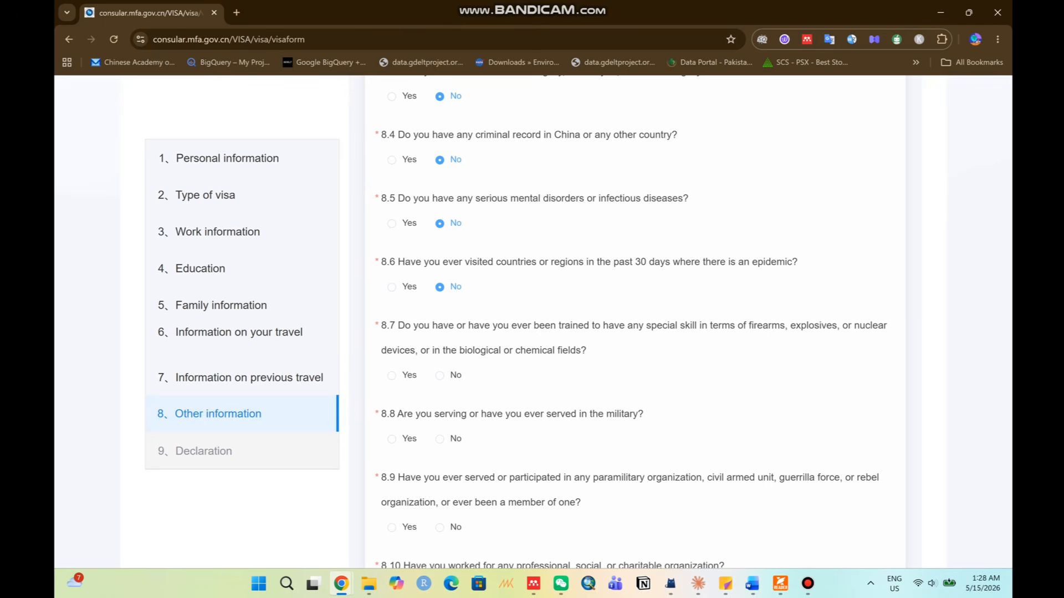
click(440, 375)
click(440, 440)
click(440, 527)
scroll(440, 527, down, 3)
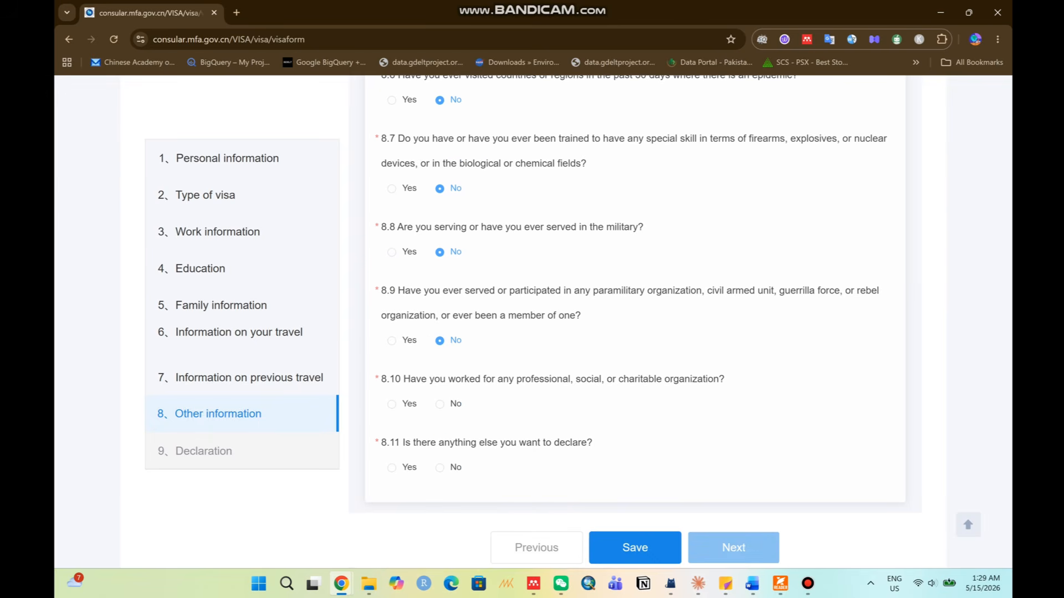
click(440, 405)
click(439, 468)
click(635, 548)
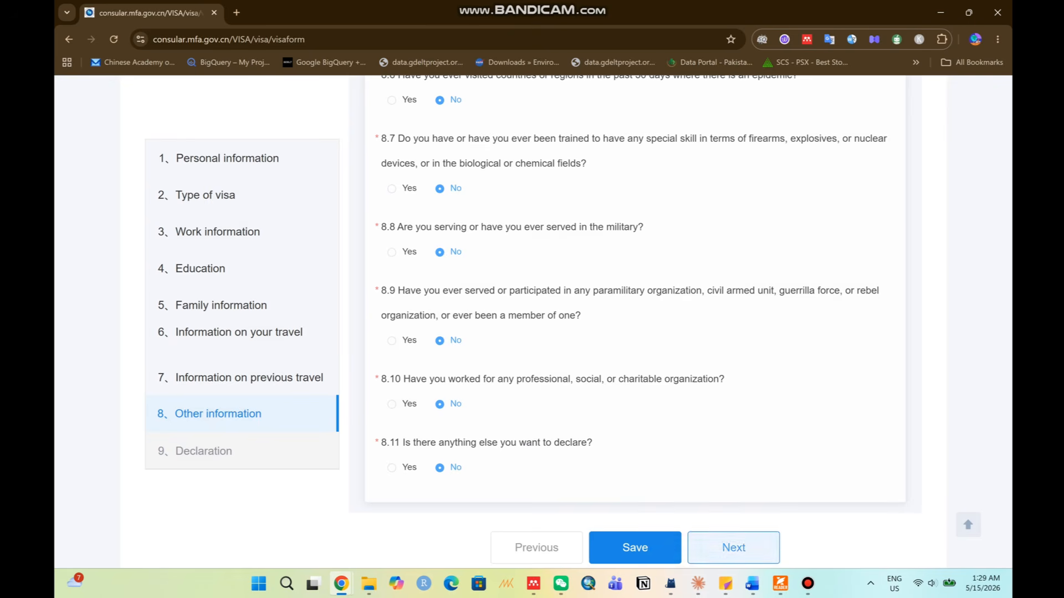
click(733, 547)
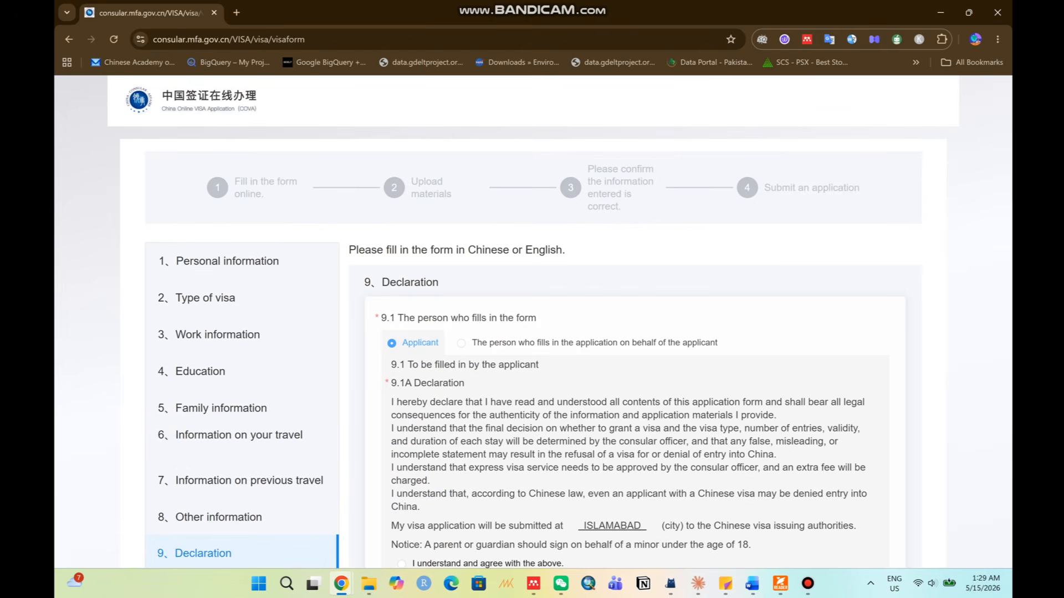
Keep Applicant as the form filler, agree to the declaration, and save it.
scroll(532, 327, down, 1)
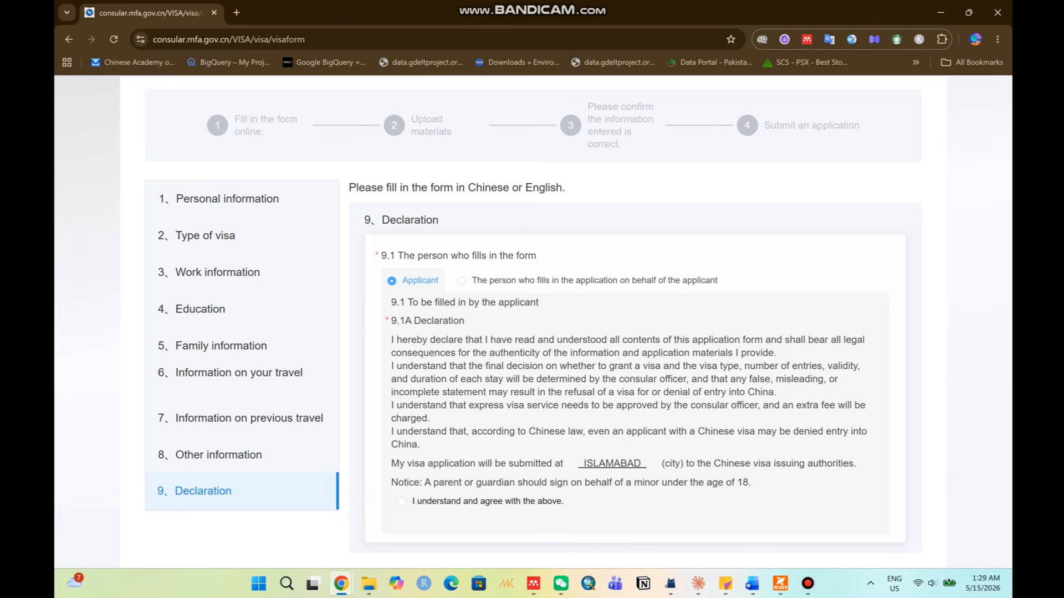
click(461, 281)
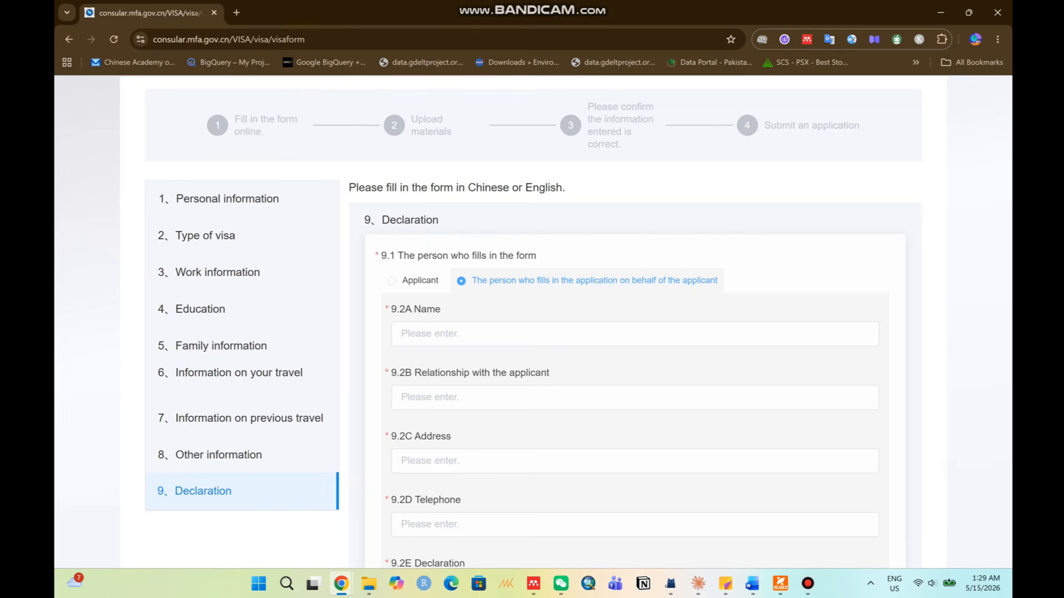
click(391, 281)
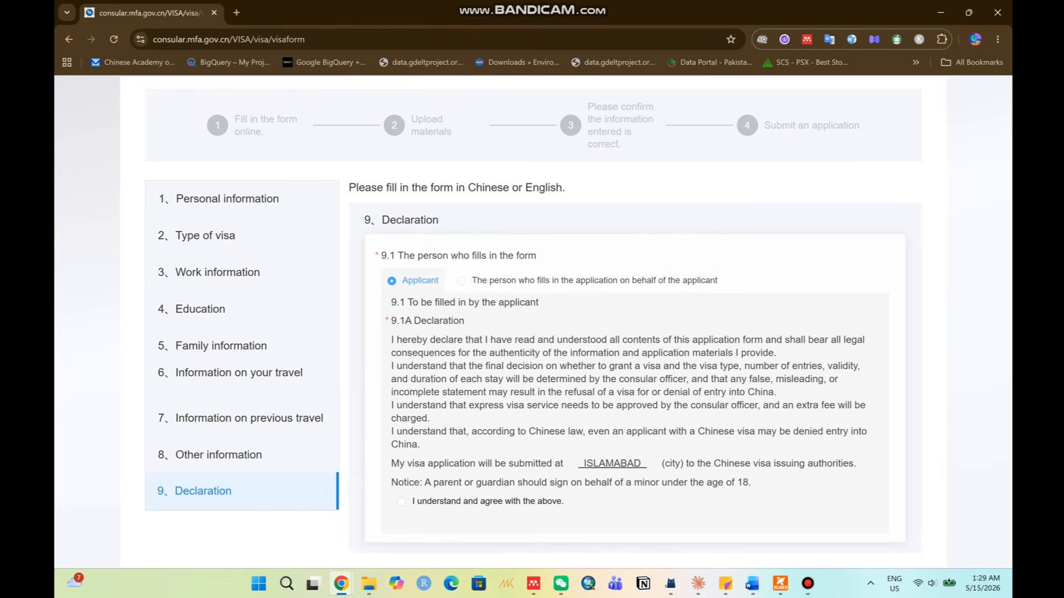
scroll(532, 316, down, 2)
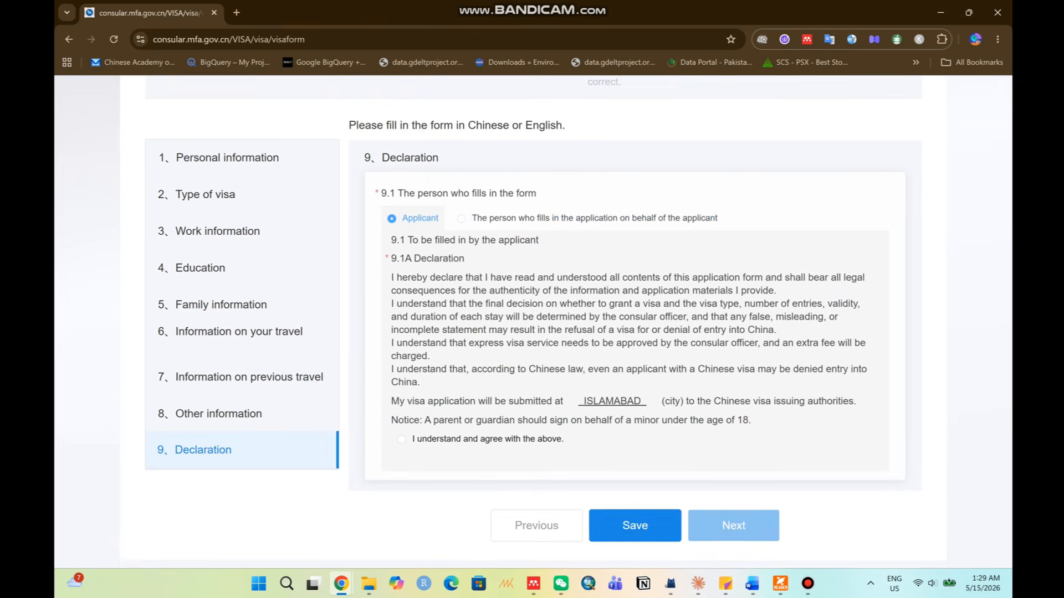
click(402, 435)
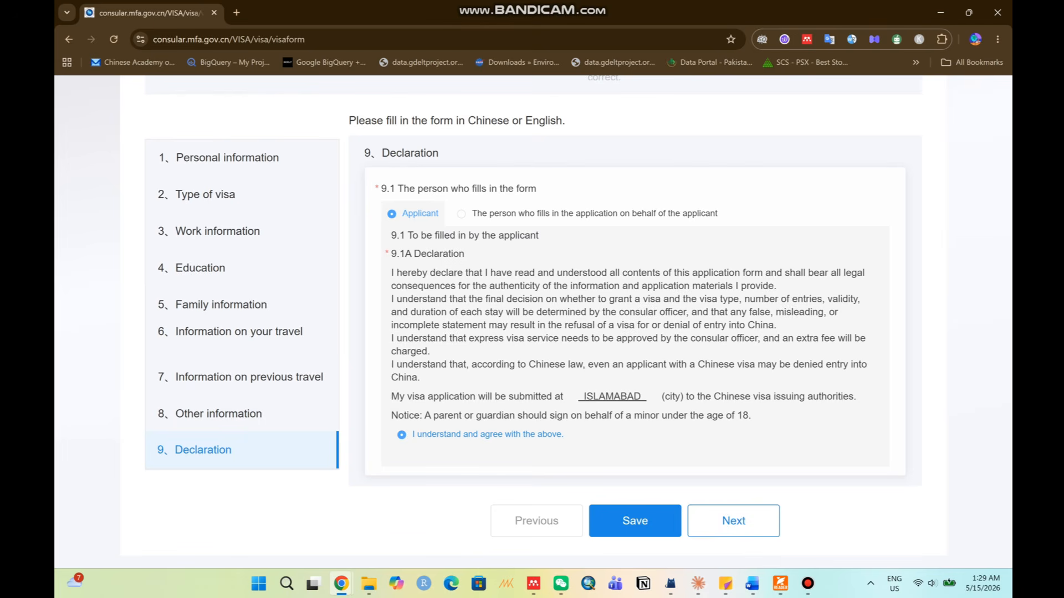
click(634, 521)
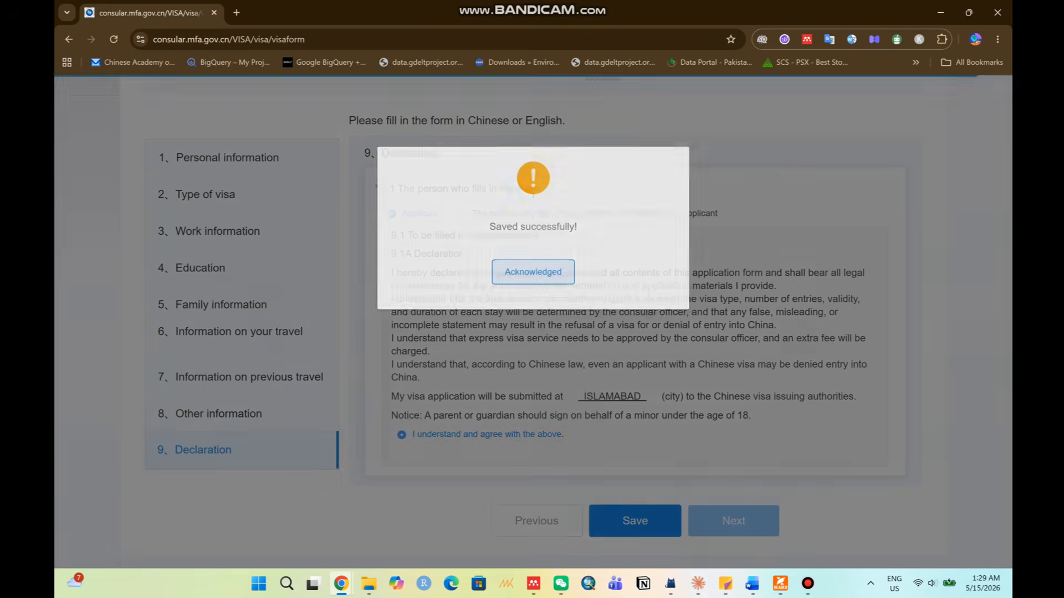
click(533, 274)
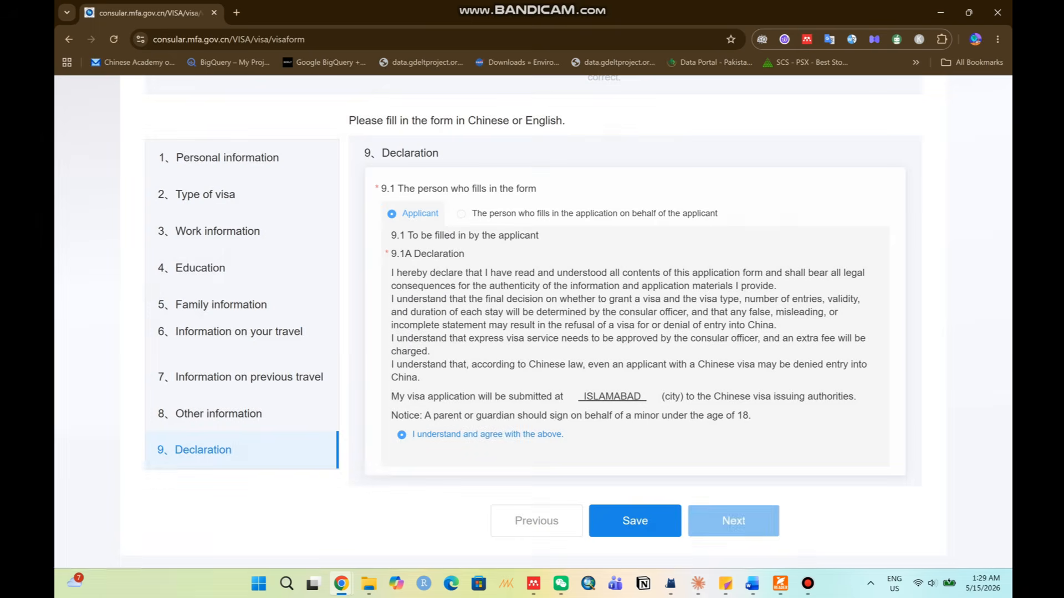
click(733, 521)
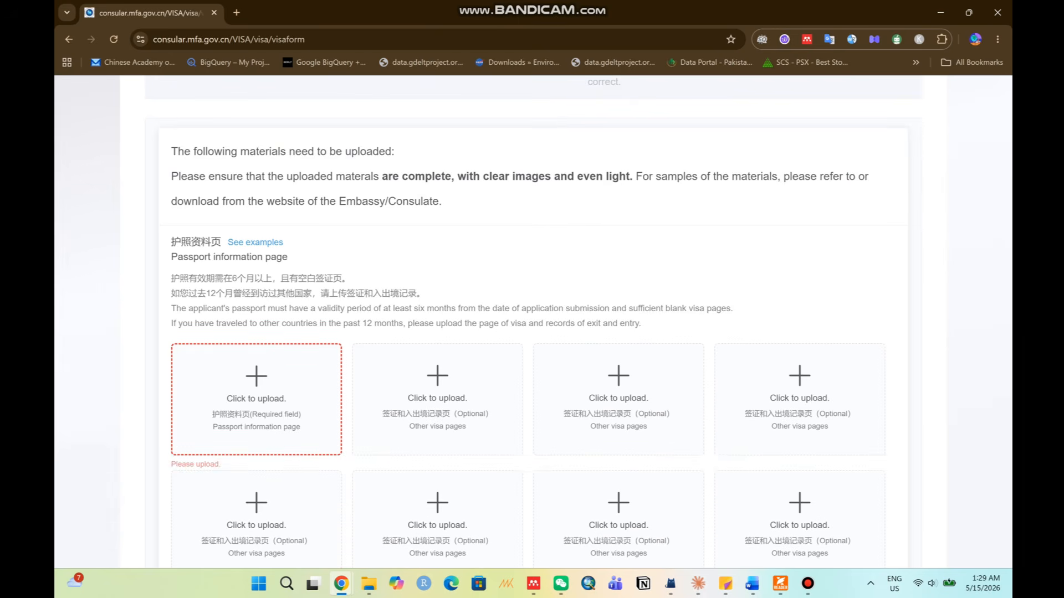
Upload the passport information page image.
triple_click(229, 257)
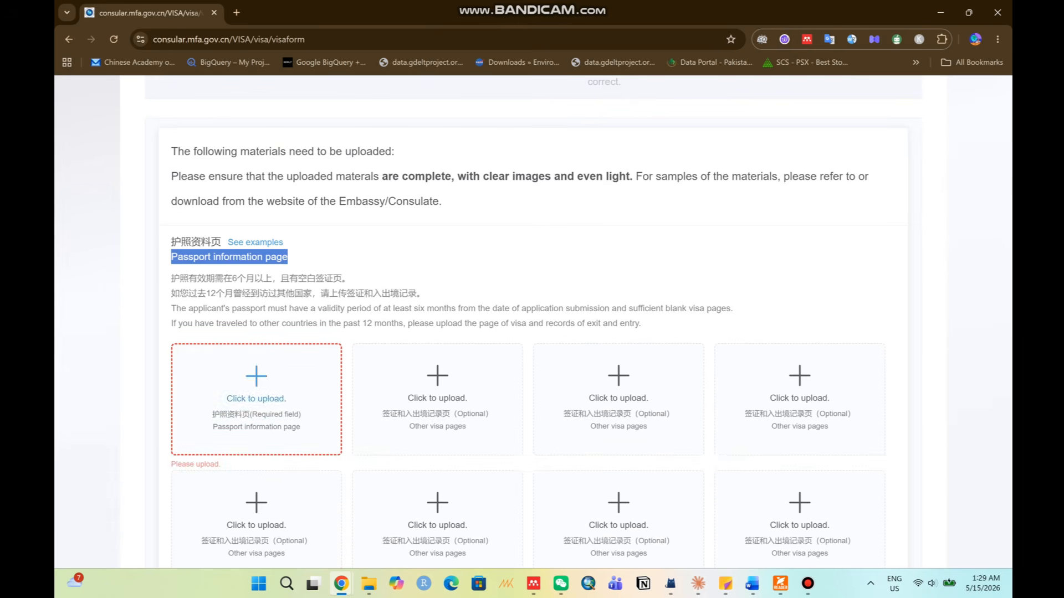
scroll(256, 368, up, 2)
scroll(256, 338, down, 3)
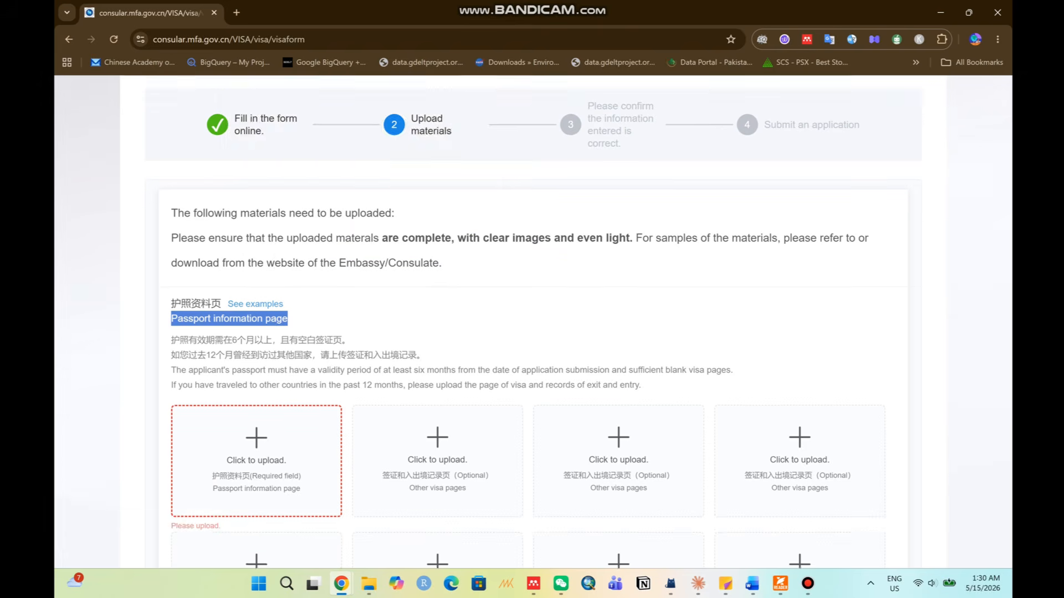
click(256, 335)
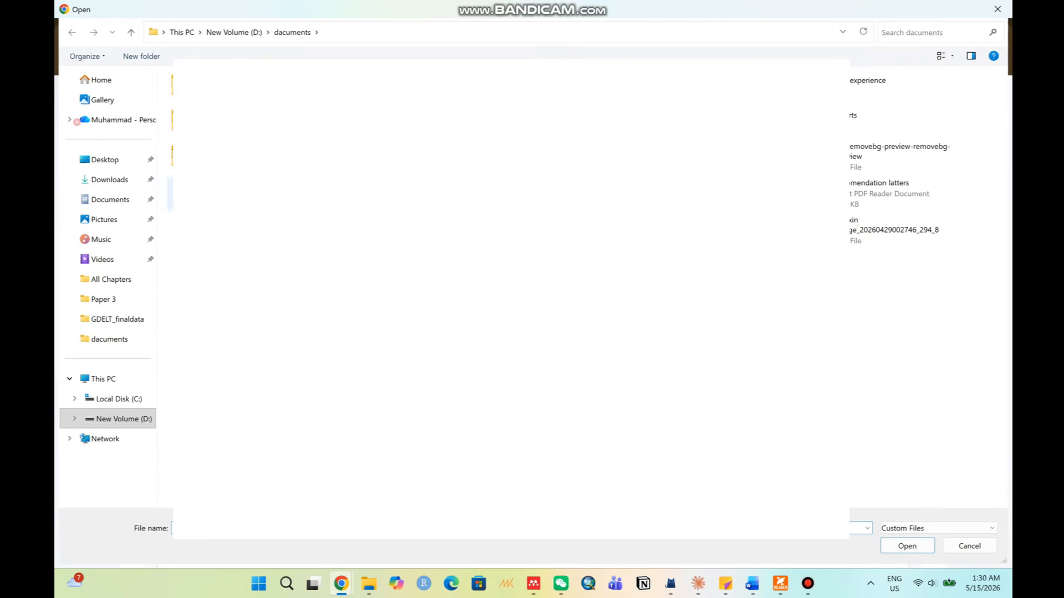
key(Return)
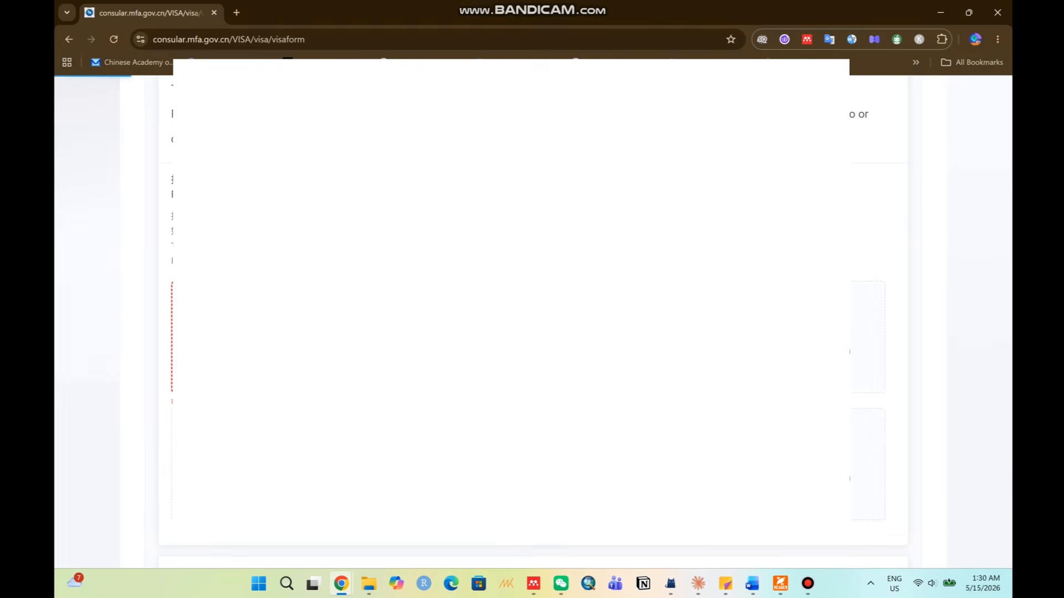
Review the legal stay proof, name change certificate and admission letter upload sections.
scroll(509, 333, down, 7)
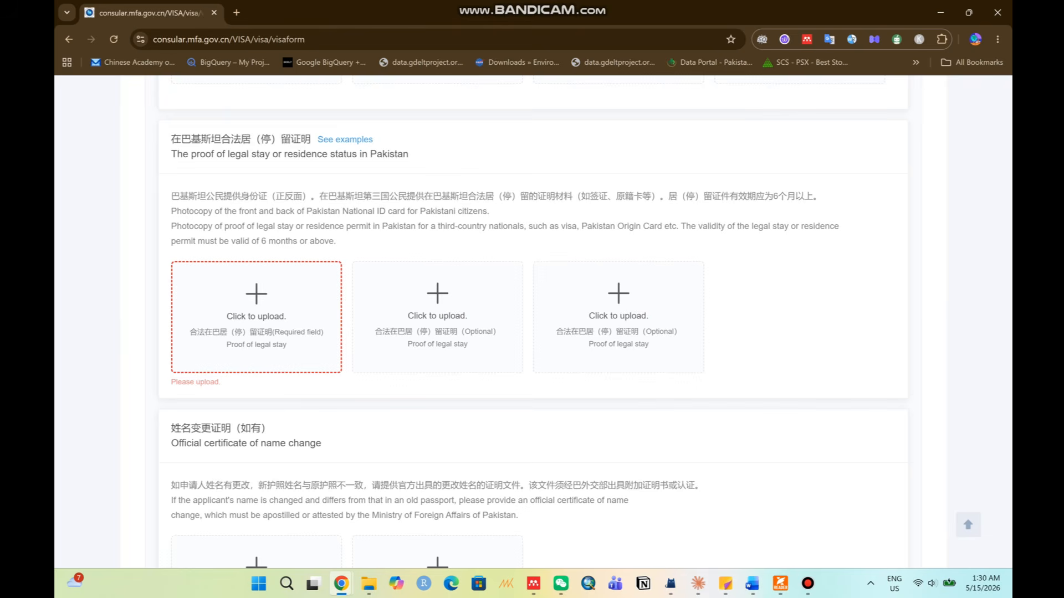
drag(183, 155, 409, 155)
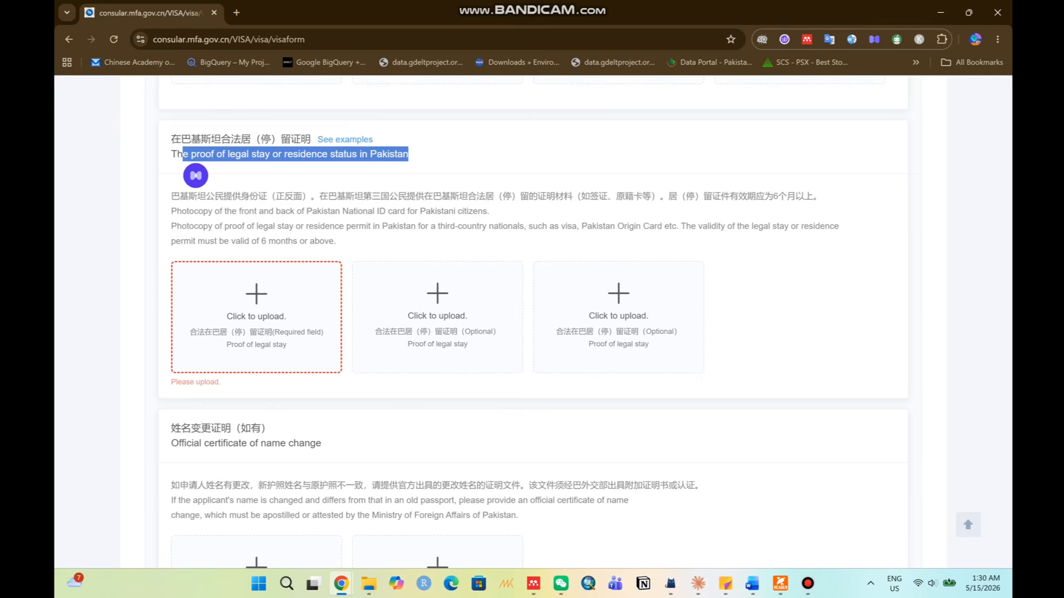
scroll(532, 321, down, 3)
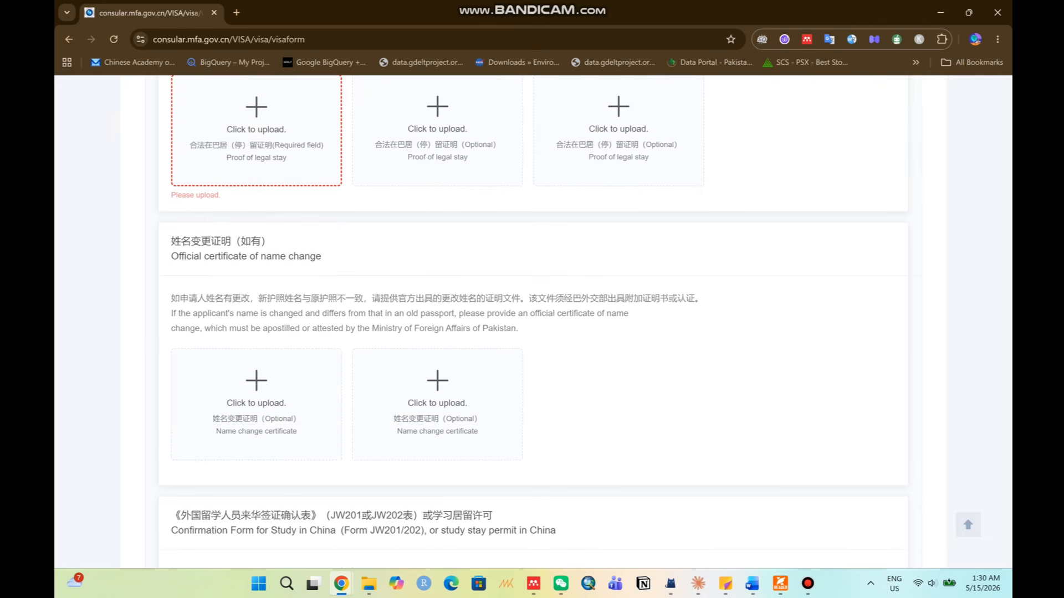
drag(178, 256, 322, 256)
click(250, 257)
scroll(532, 322, down, 1)
scroll(532, 322, down, 5)
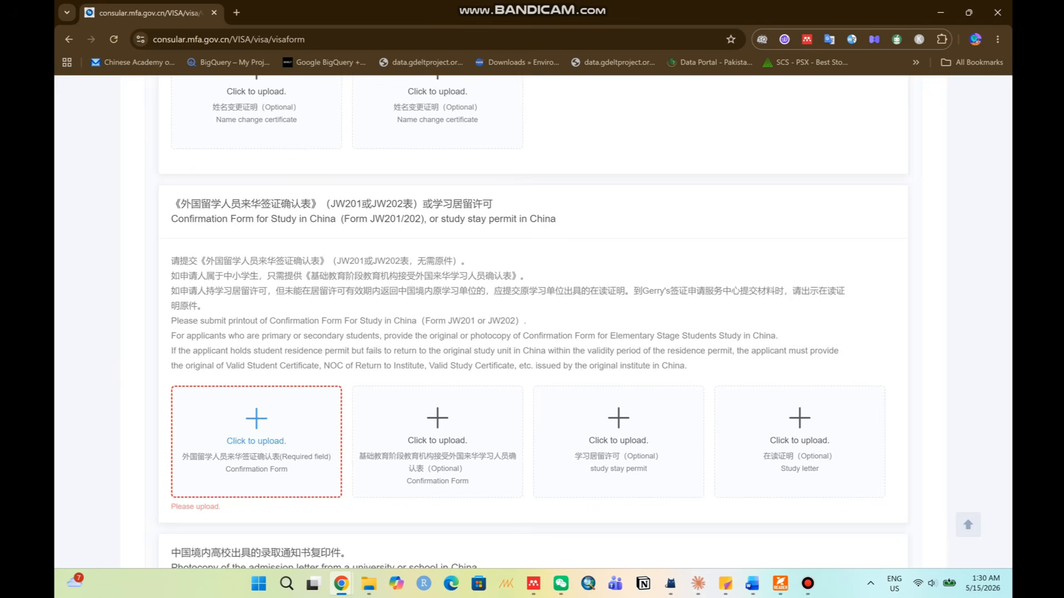
scroll(532, 321, down, 6)
drag(177, 193, 477, 194)
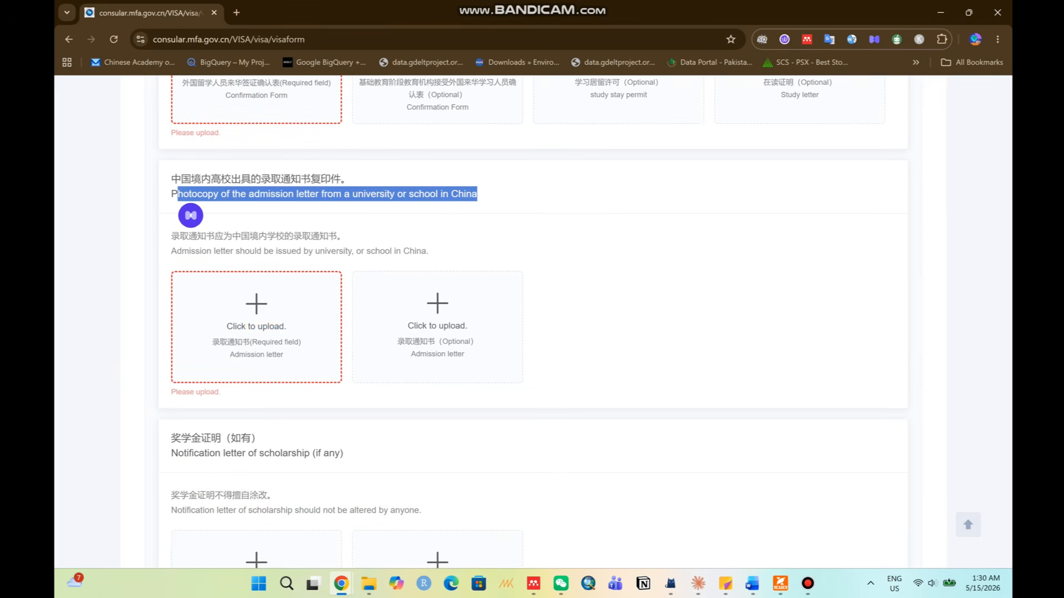
scroll(532, 321, down, 4)
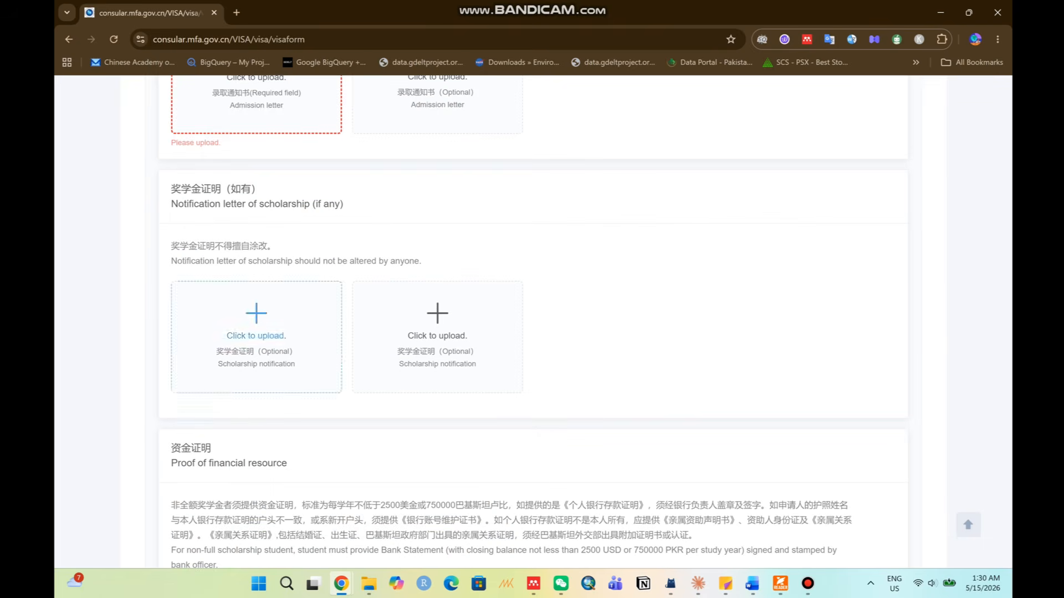
scroll(256, 322, down, 1)
Review the scholarship notification and remaining upload sections down to the Other section.
drag(344, 142, 208, 141)
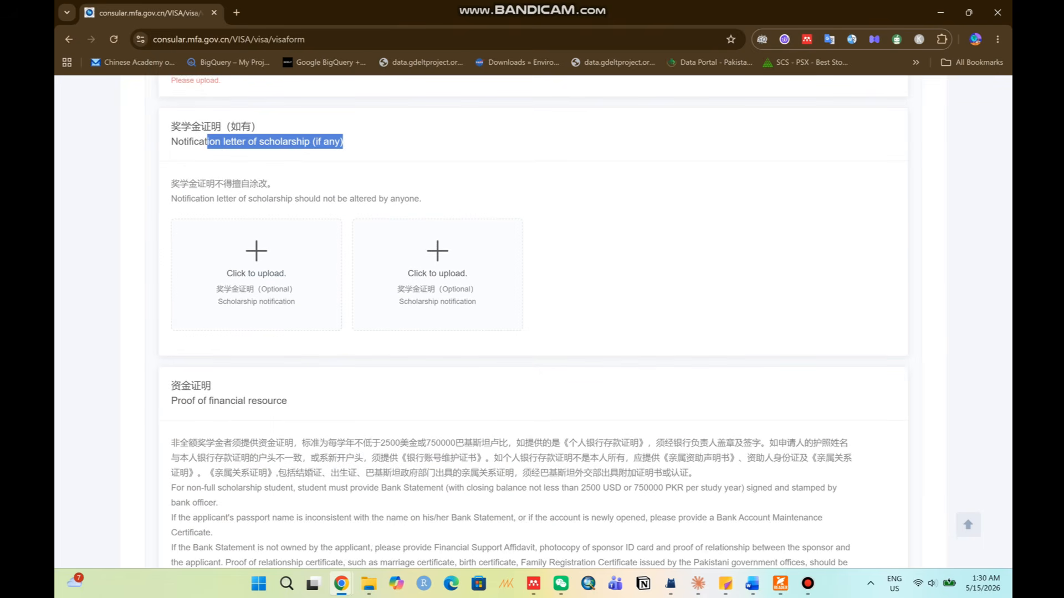
scroll(219, 150, down, 5)
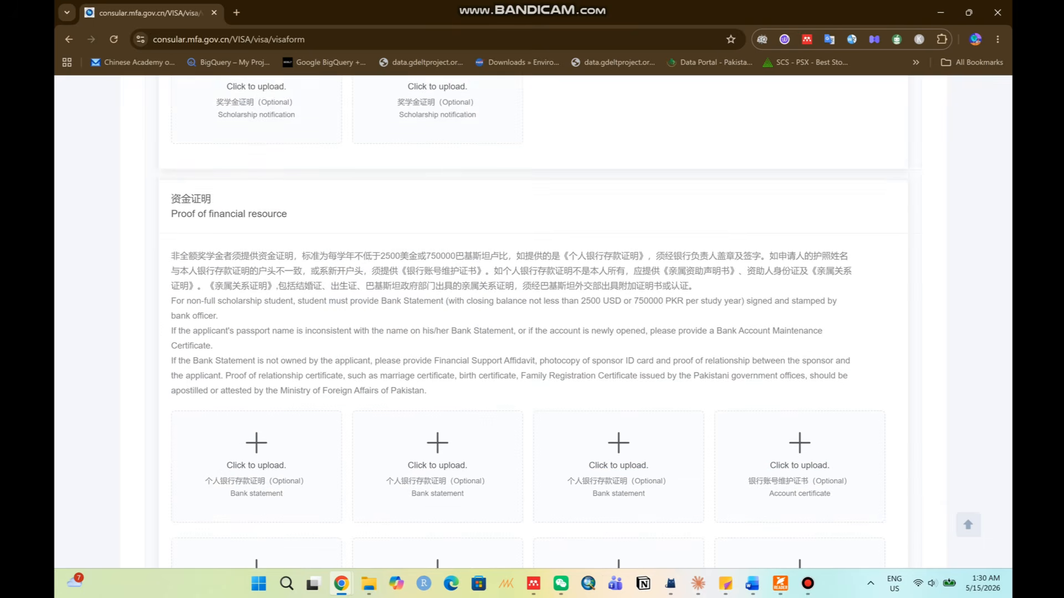
scroll(533, 319, up, 1)
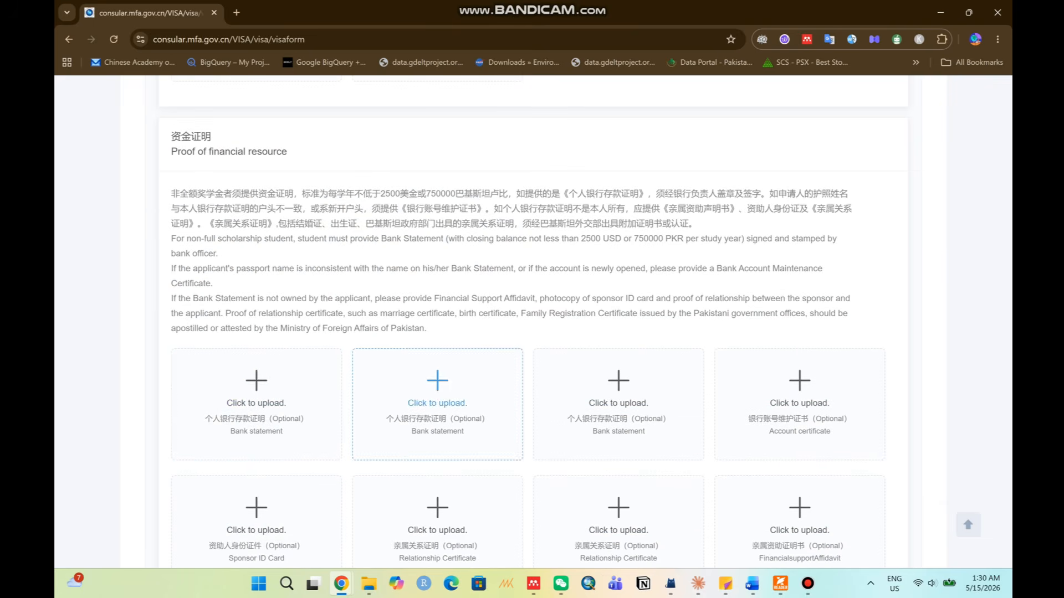
scroll(438, 405, down, 4)
scroll(256, 388, up, 1)
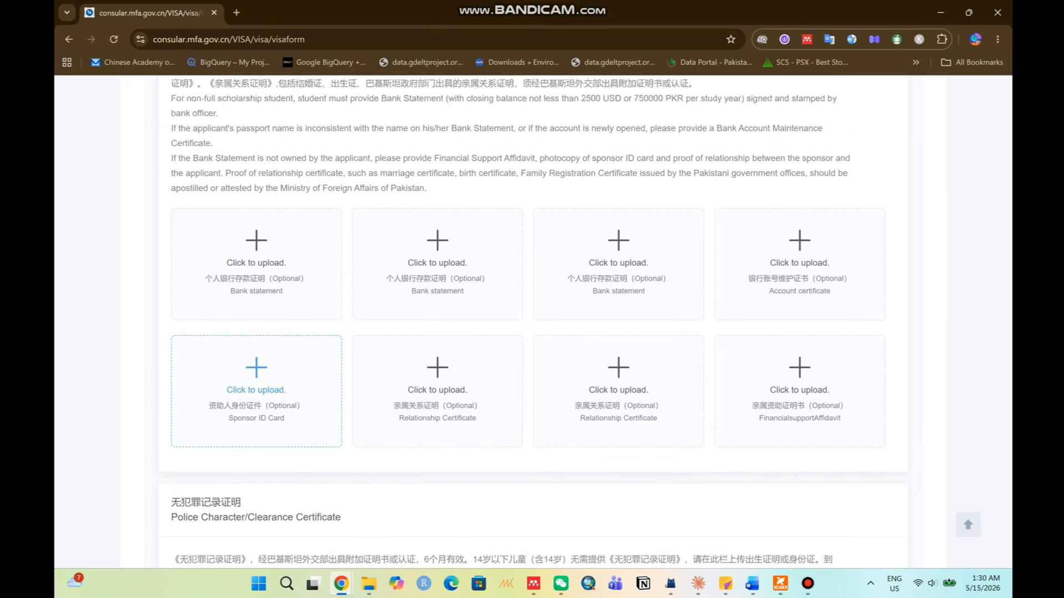
scroll(256, 388, up, 3)
drag(171, 151, 290, 153)
click(310, 152)
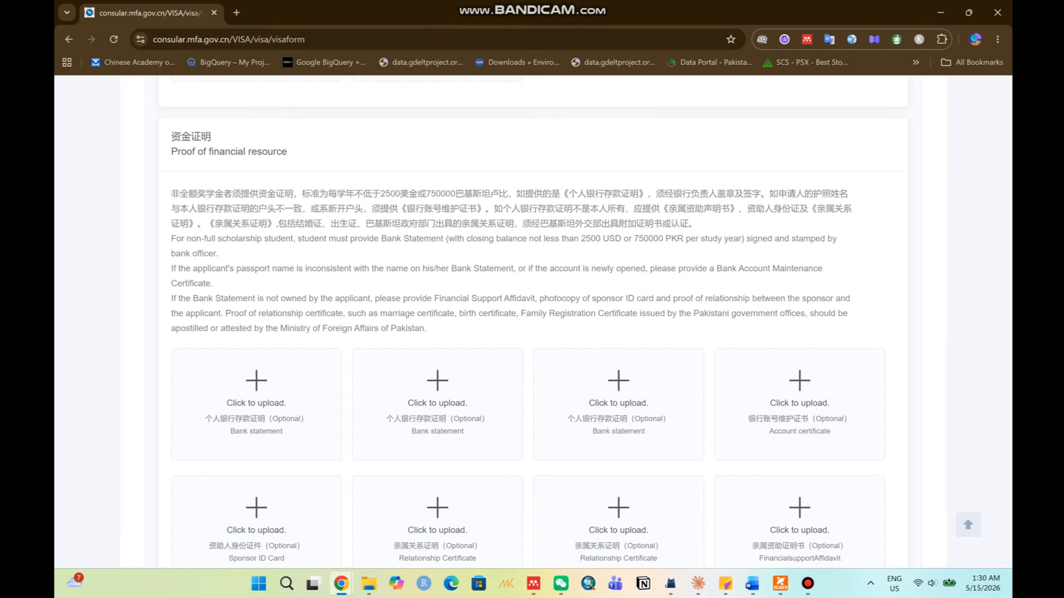
scroll(310, 222, down, 2)
scroll(532, 322, down, 9)
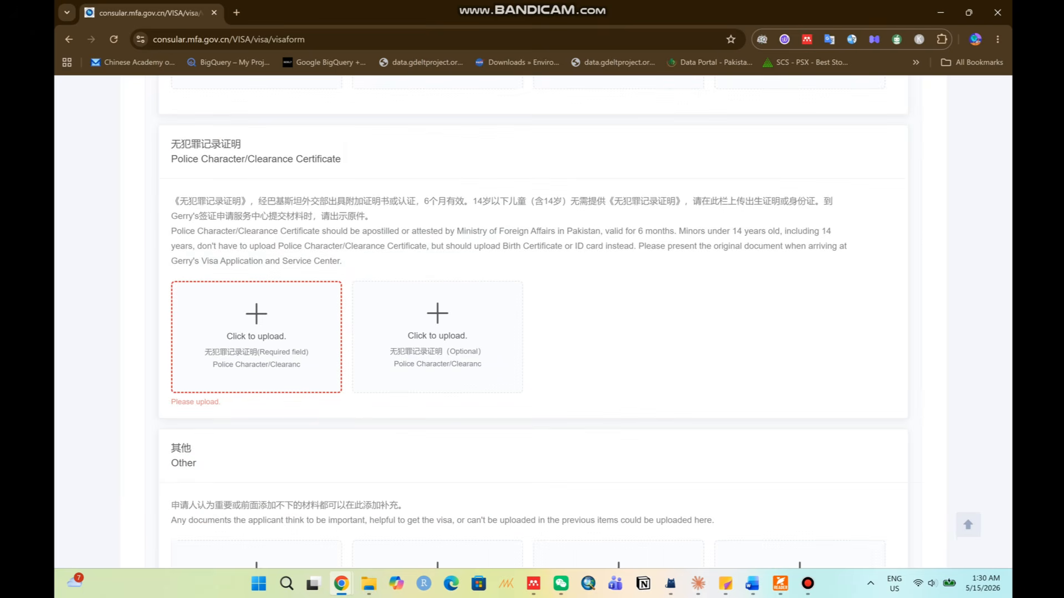
drag(172, 159, 335, 159)
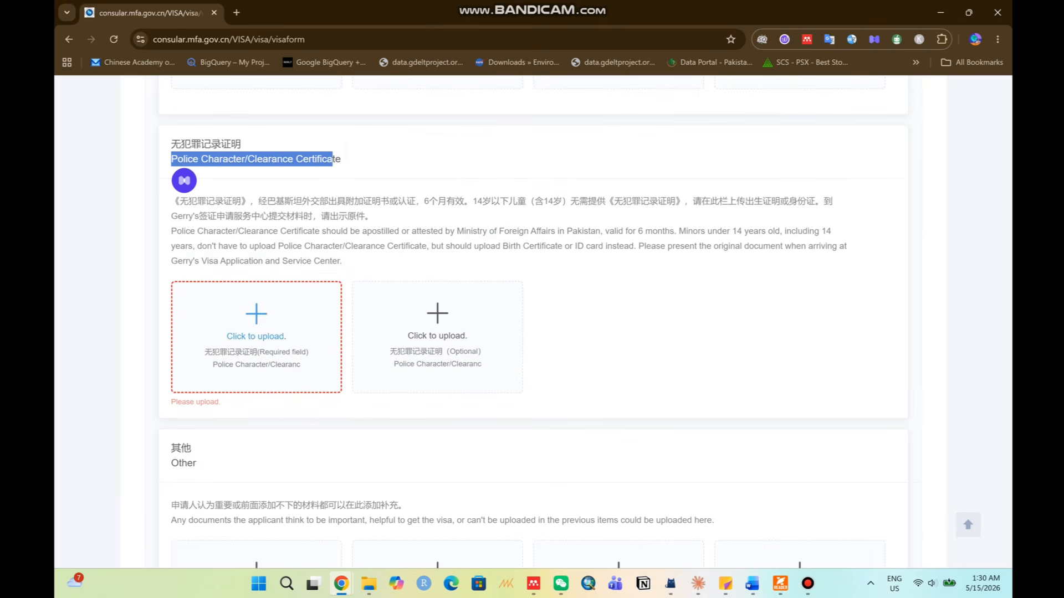
scroll(256, 333, down, 2)
scroll(532, 321, down, 2)
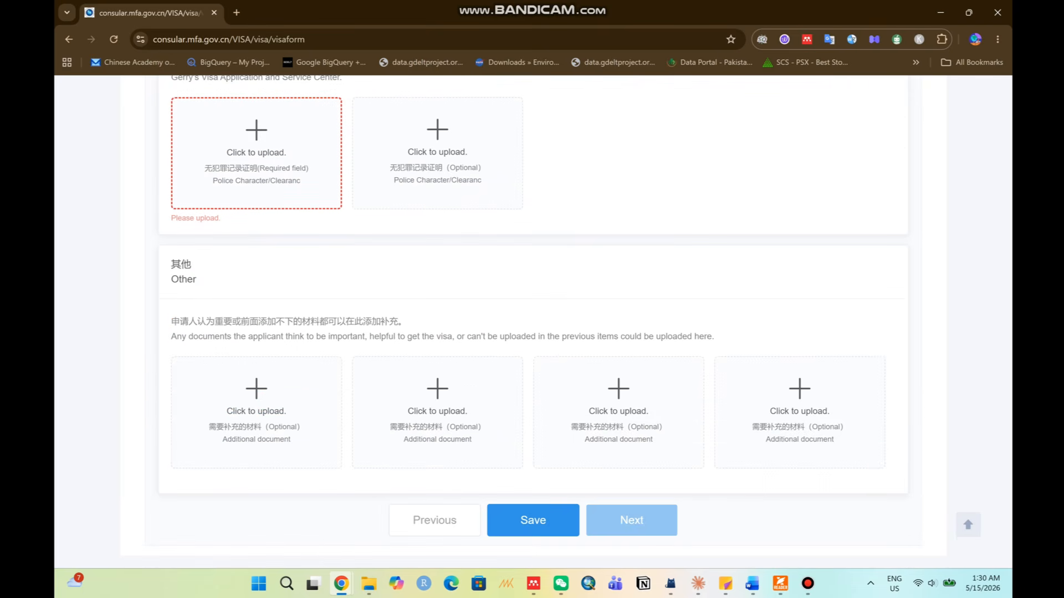
drag(171, 263, 213, 281)
drag(214, 322, 595, 382)
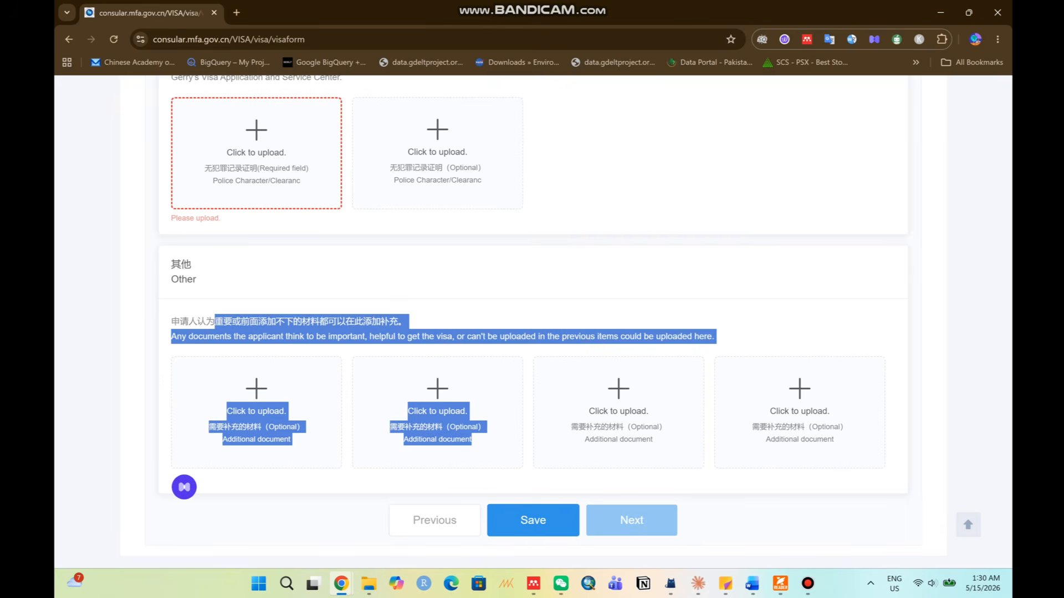
click(595, 355)
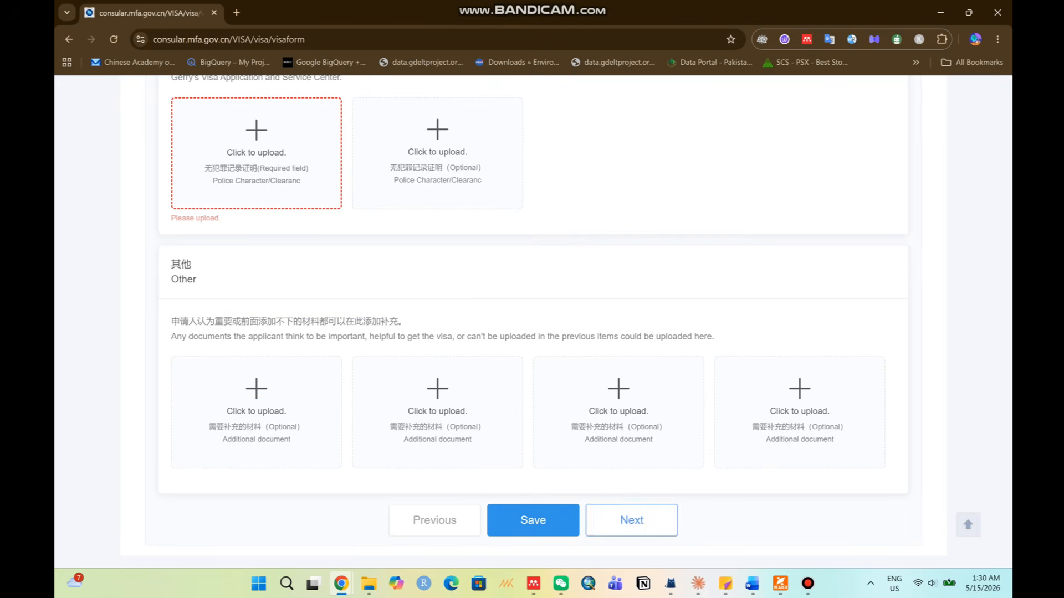
scroll(437, 390, up, 20)
scroll(437, 391, up, 15)
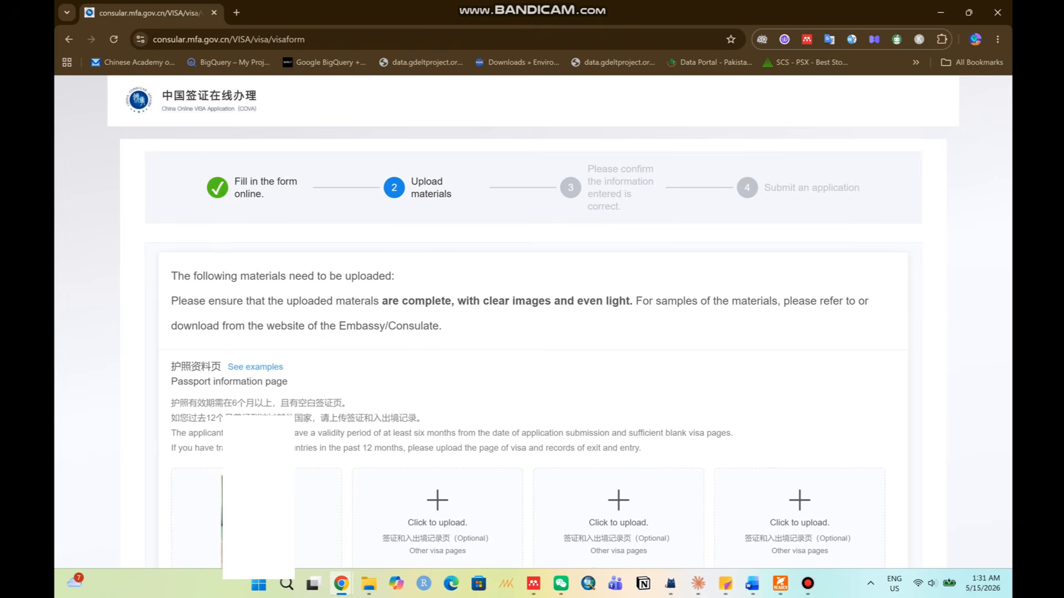
drag(587, 168, 621, 207)
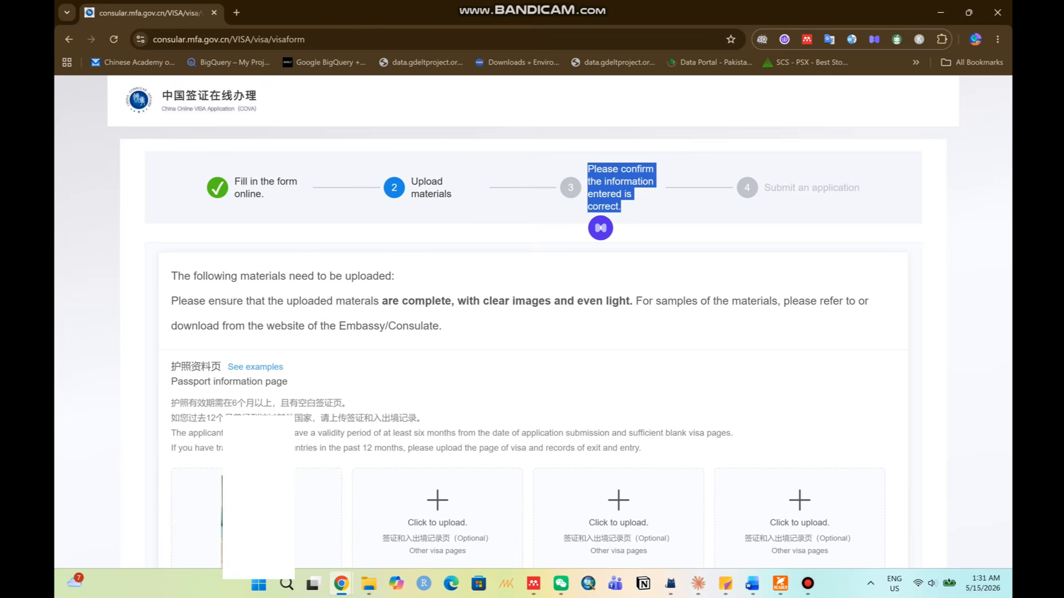
scroll(532, 322, down, 1)
scroll(532, 321, up, 1)
drag(863, 189, 763, 189)
Check the third completed application's status reads 'Online review completed'.
click(763, 191)
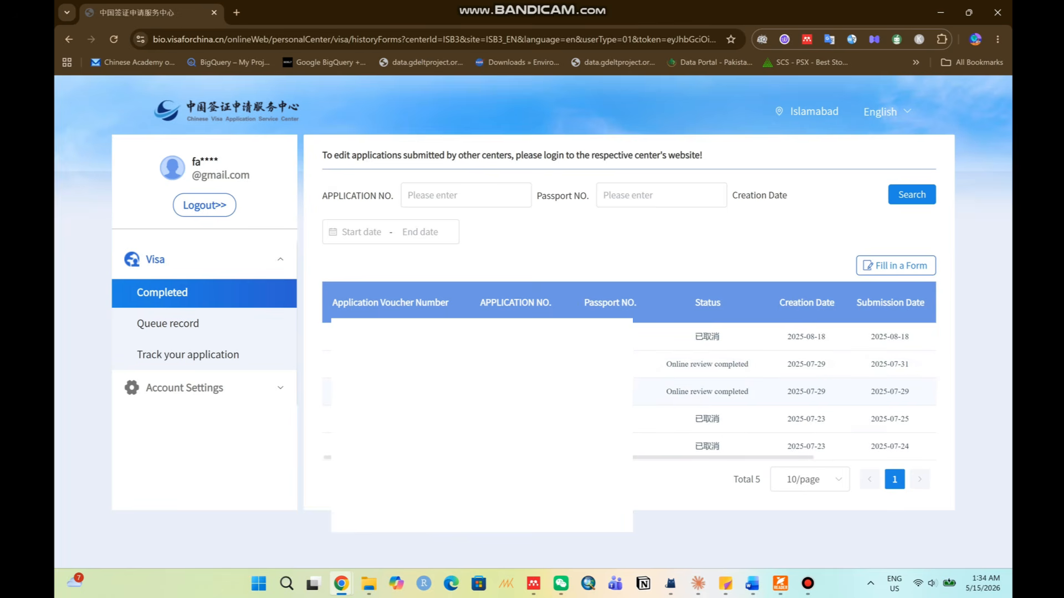
drag(665, 392, 749, 392)
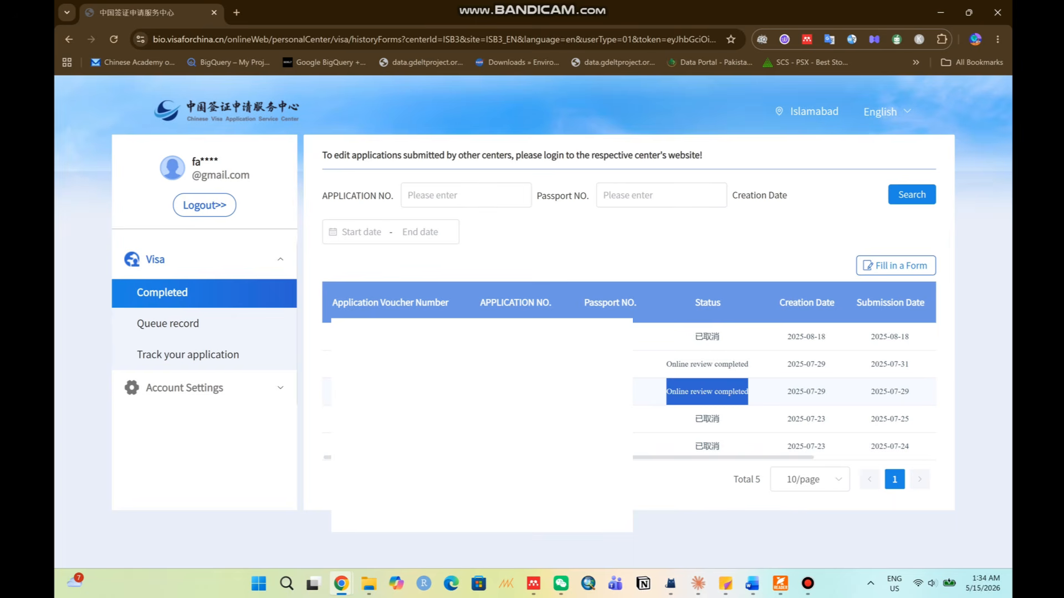
click(742, 392)
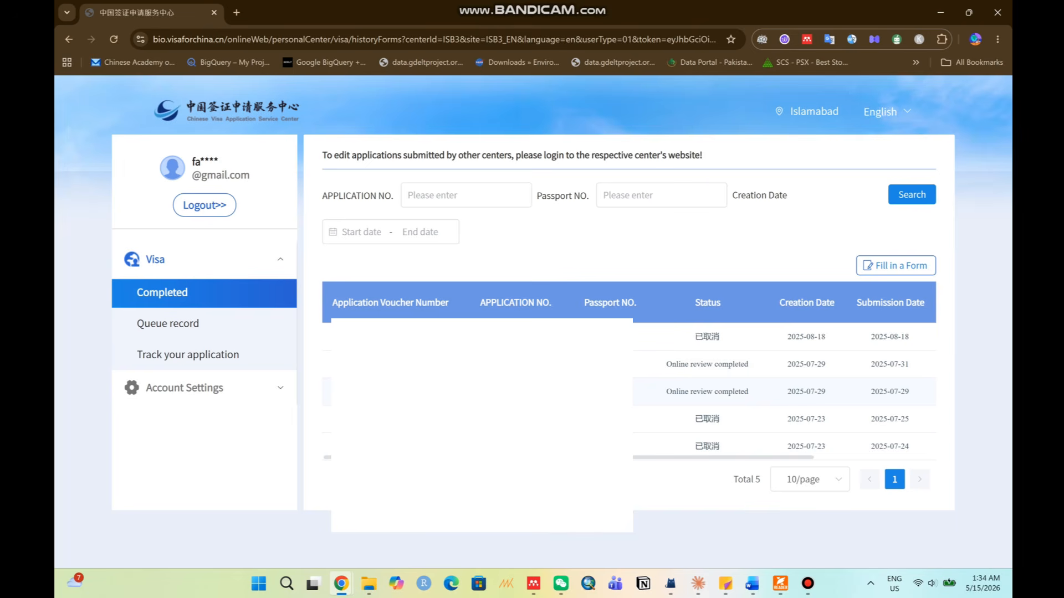
drag(665, 392, 720, 419)
click(719, 396)
drag(665, 391, 749, 392)
click(745, 393)
drag(680, 391, 732, 392)
click(732, 392)
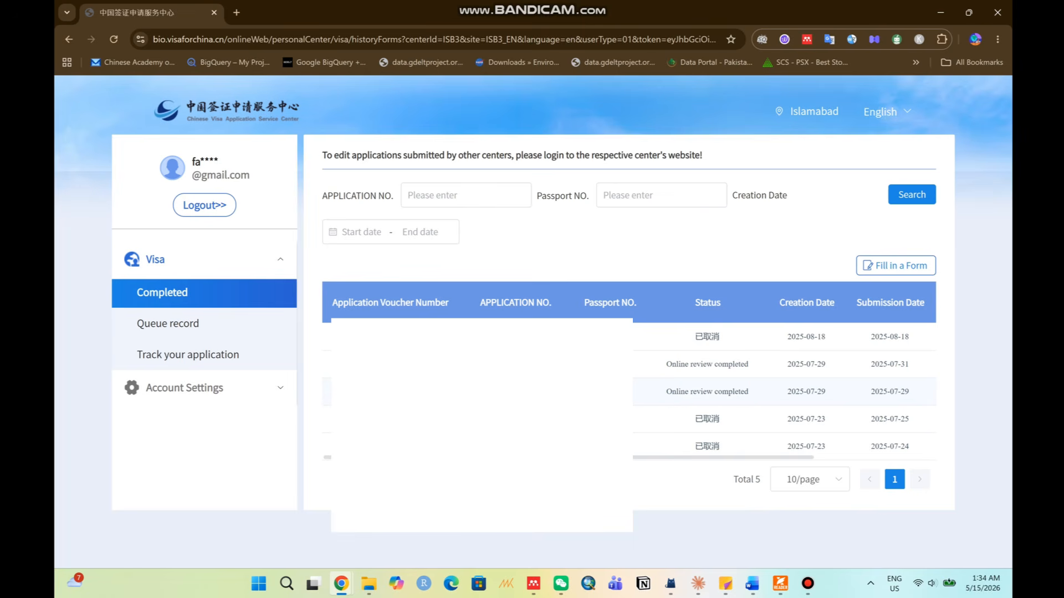